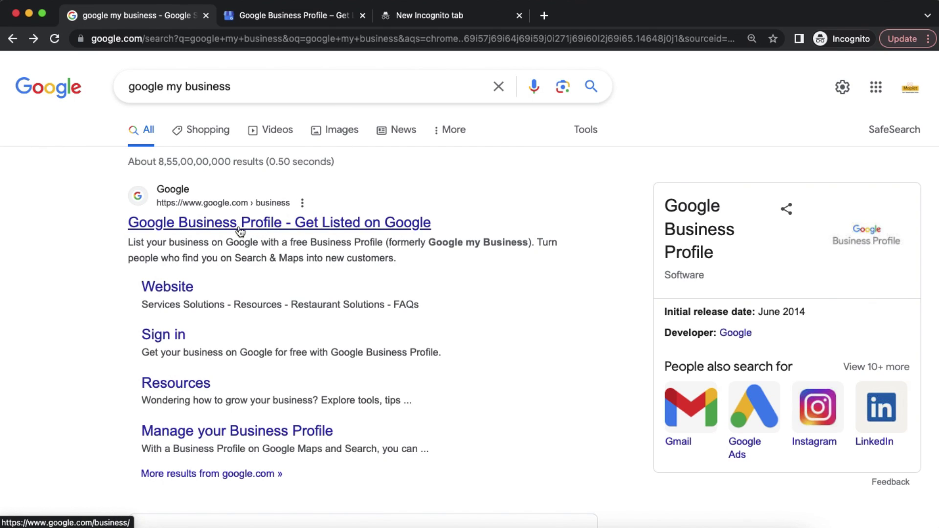
Open the Google Business Profile site and start Manage now in a new tab.
{"action": "left_click", "coordinate": [208, 223]}
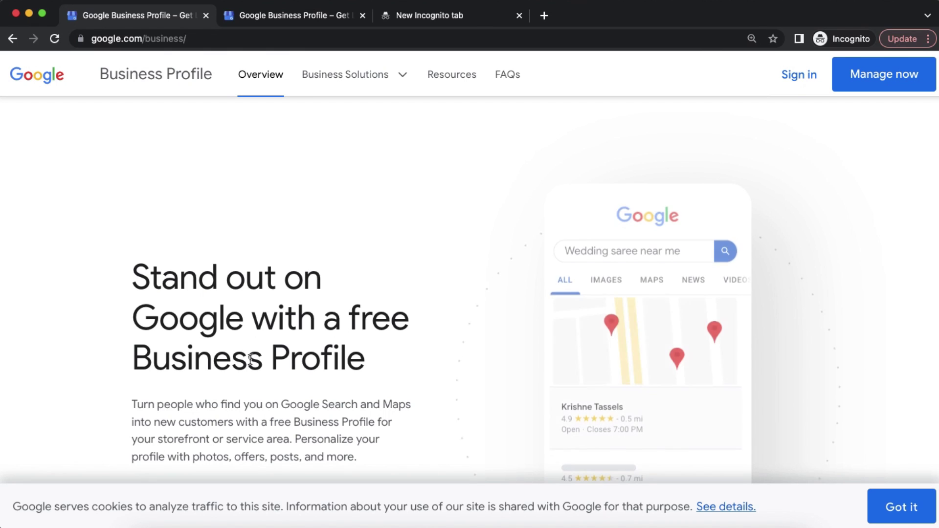
{"action": "scroll", "coordinate": [388, 381], "scroll_direction": "down", "scroll_amount": 5}
{"action": "scroll", "coordinate": [389, 380], "scroll_direction": "up", "scroll_amount": 4}
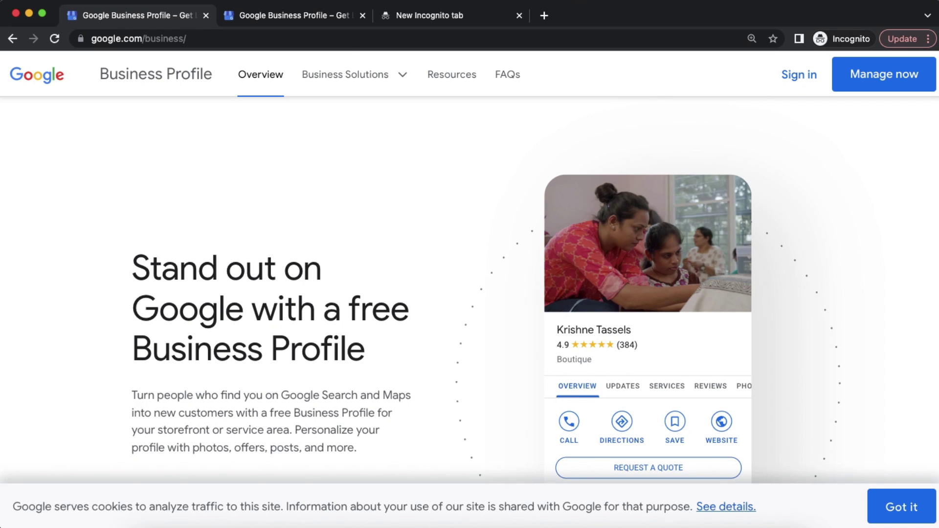
{"action": "left_click", "coordinate": [288, 17]}
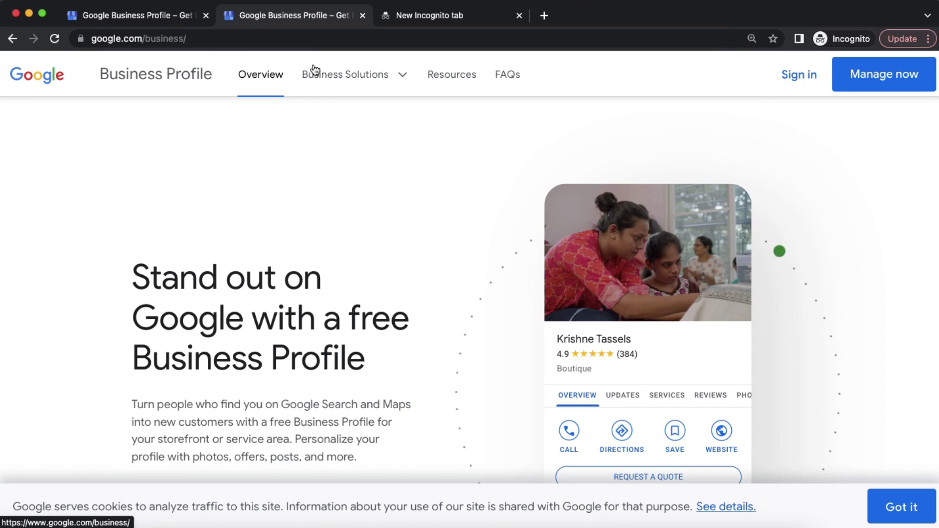
{"action": "left_click", "coordinate": [421, 17]}
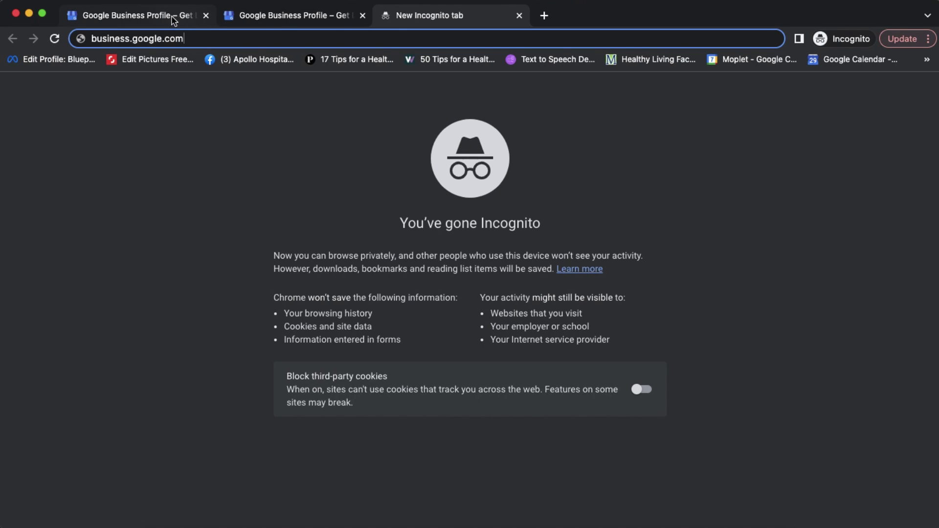
{"action": "left_click", "coordinate": [175, 19]}
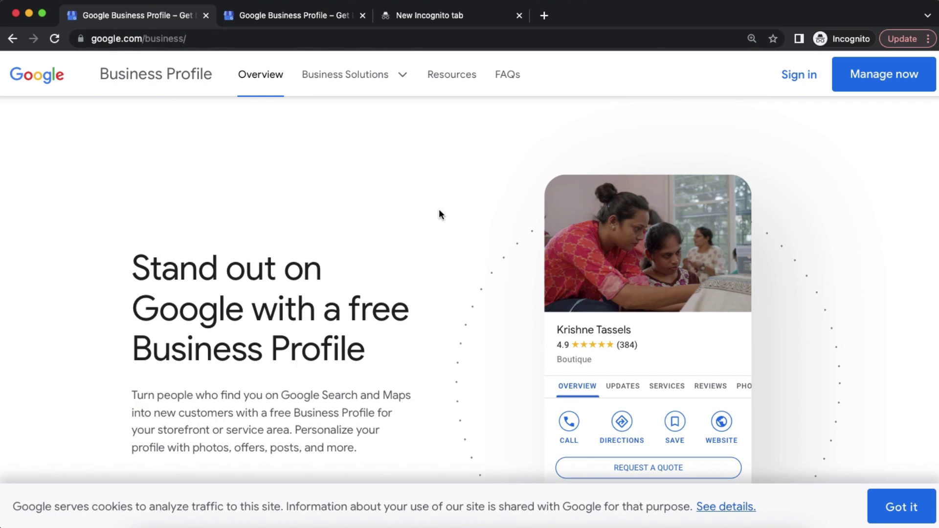
{"action": "left_click", "coordinate": [884, 74]}
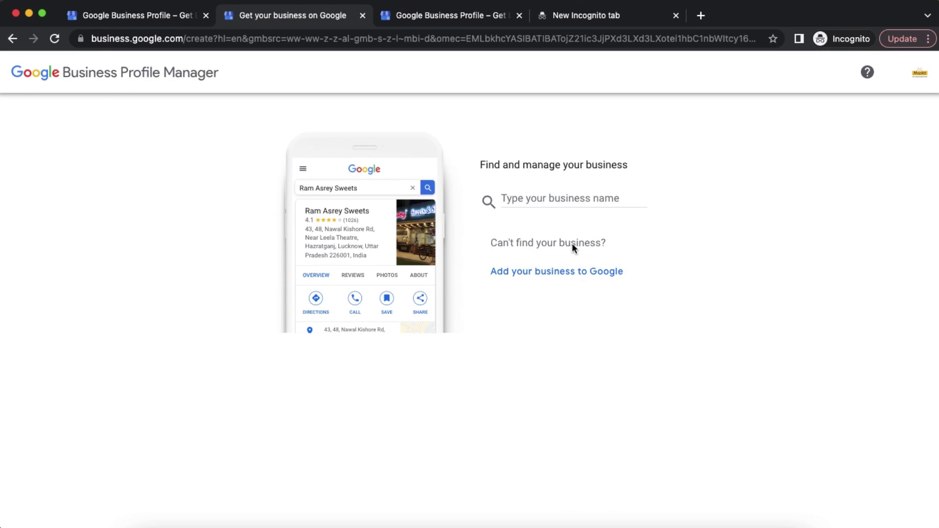
Search for 'Vishnu Digital Marketing Freelancer' and review the matching suggestions.
{"action": "left_click", "coordinate": [549, 198]}
{"action": "type", "text": "Vishnu"}
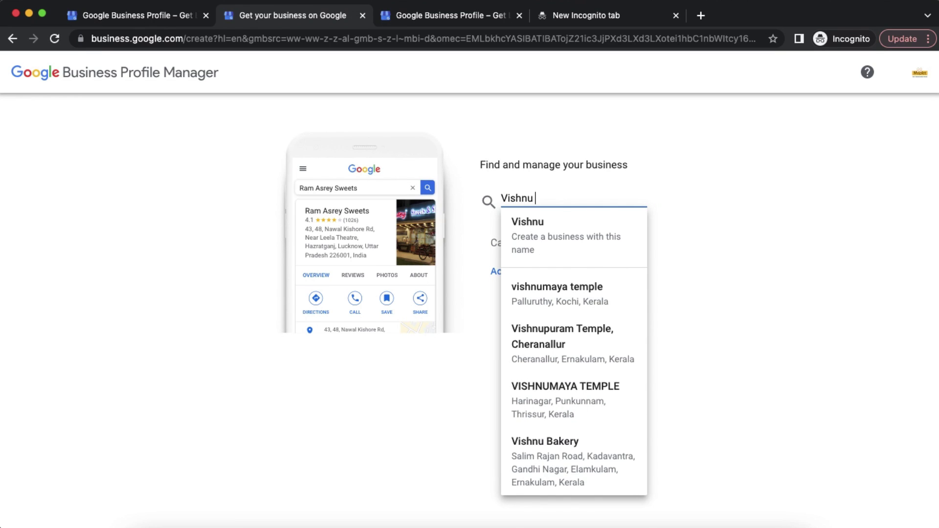
{"action": "type", "text": " Digital M"}
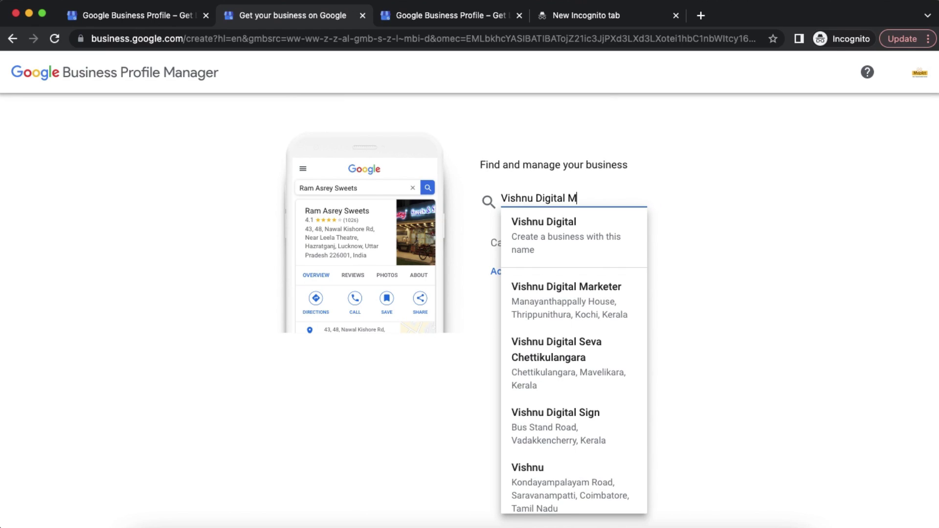
{"action": "type", "text": "arketing"}
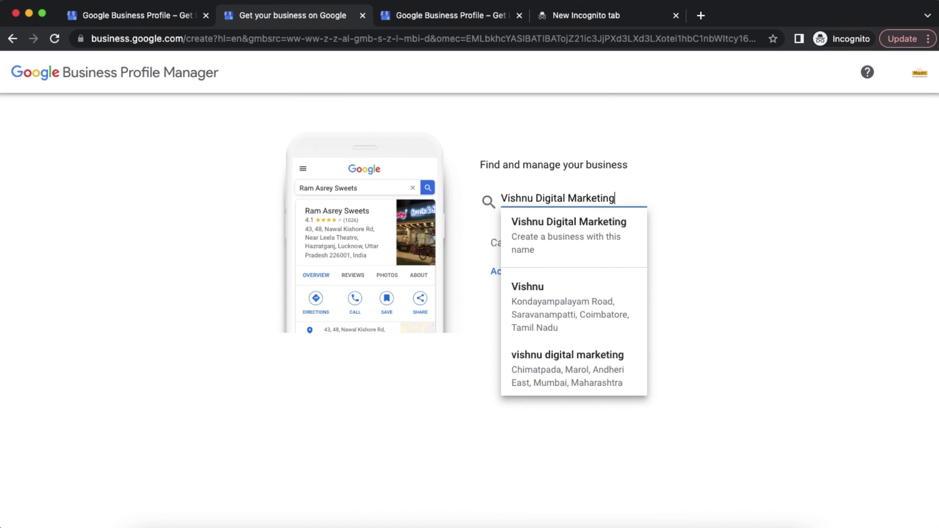
{"action": "type", "text": " F"}
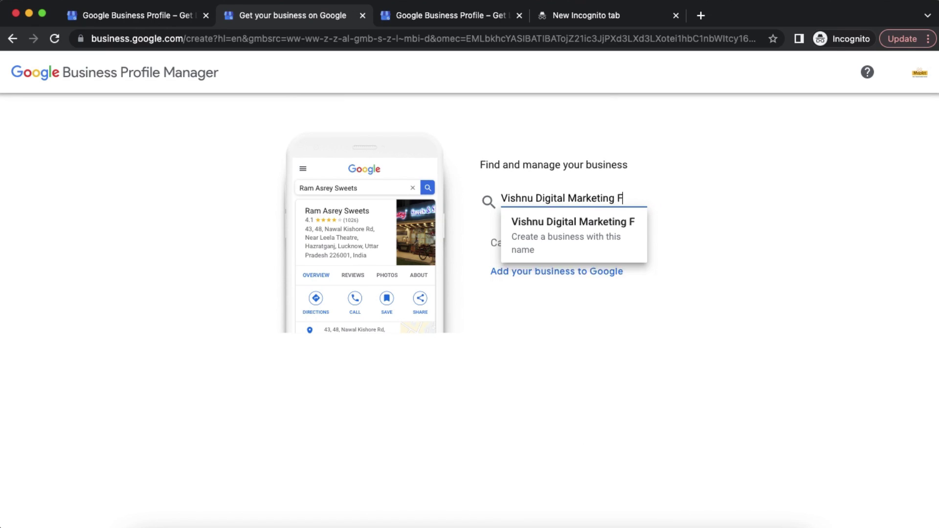
{"action": "type", "text": "reelancer"}
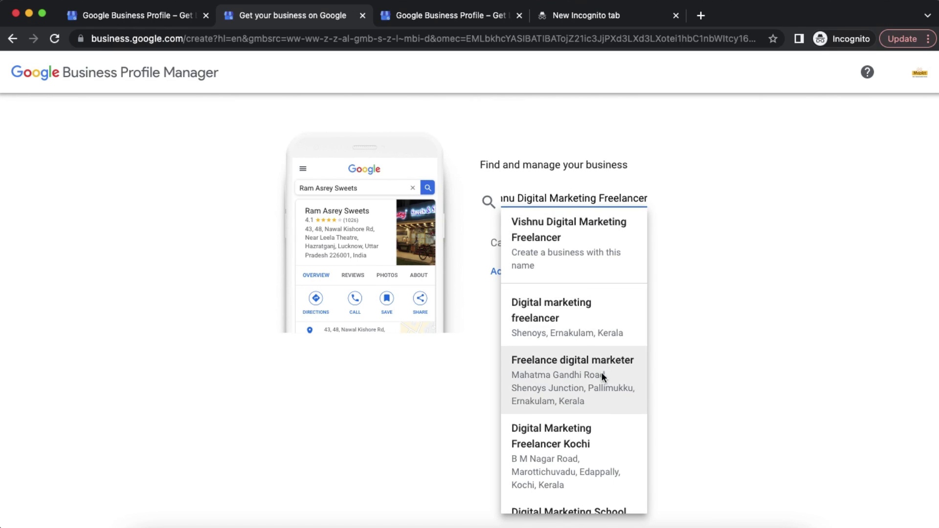
{"action": "scroll", "coordinate": [595, 448], "scroll_direction": "down", "scroll_amount": 1}
{"action": "scroll", "coordinate": [595, 448], "scroll_direction": "up", "scroll_amount": 1}
{"action": "scroll", "coordinate": [553, 413], "scroll_direction": "down", "scroll_amount": 1}
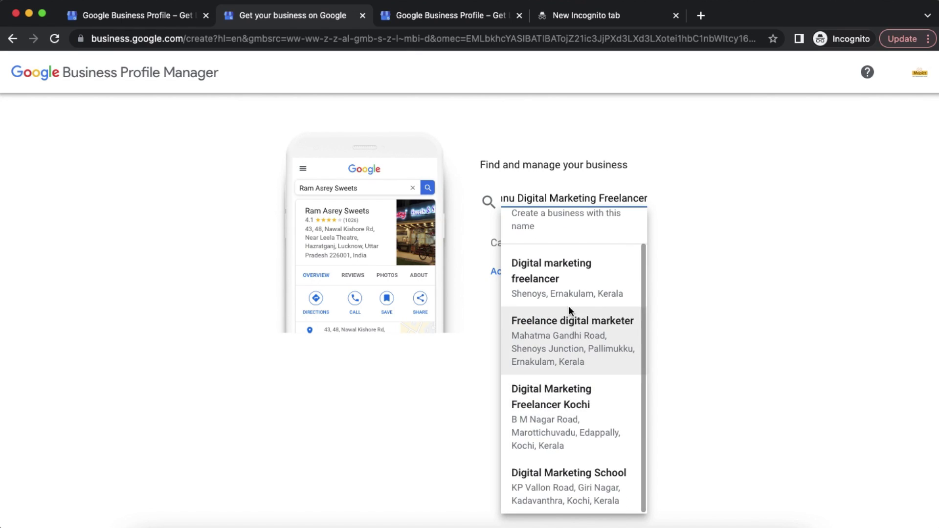
{"action": "scroll", "coordinate": [560, 480], "scroll_direction": "up", "scroll_amount": 1}
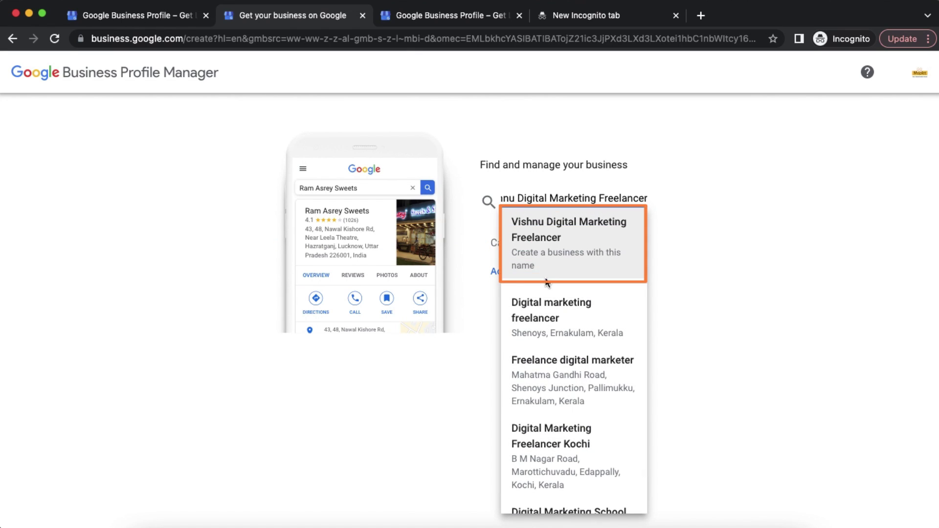
Create the business with this name, clear the trial 'Digital marketing' category, and open a new tab.
{"action": "left_click", "coordinate": [602, 254]}
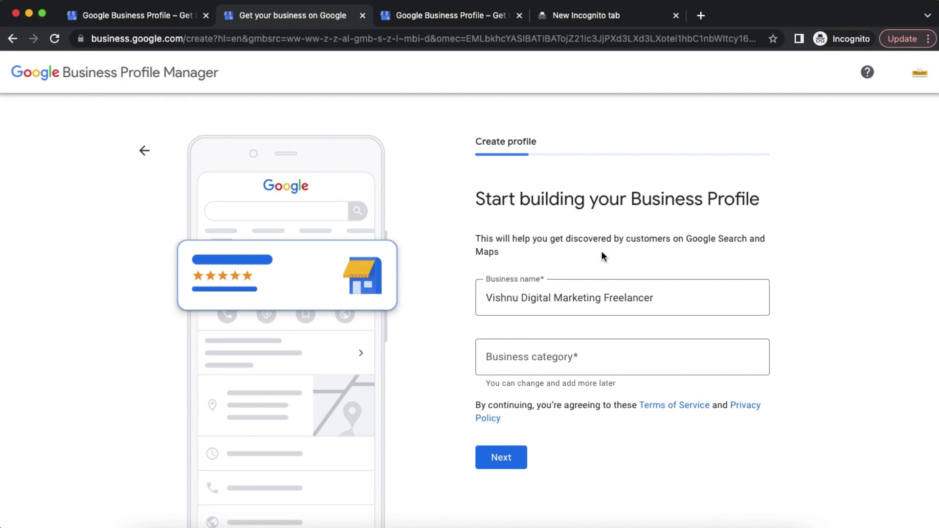
{"action": "left_click", "coordinate": [570, 303]}
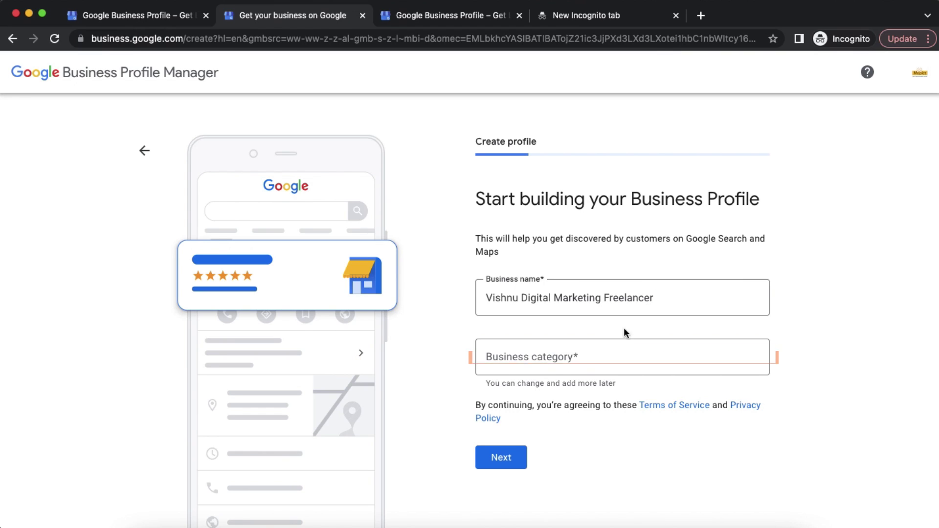
{"action": "left_click", "coordinate": [566, 356]}
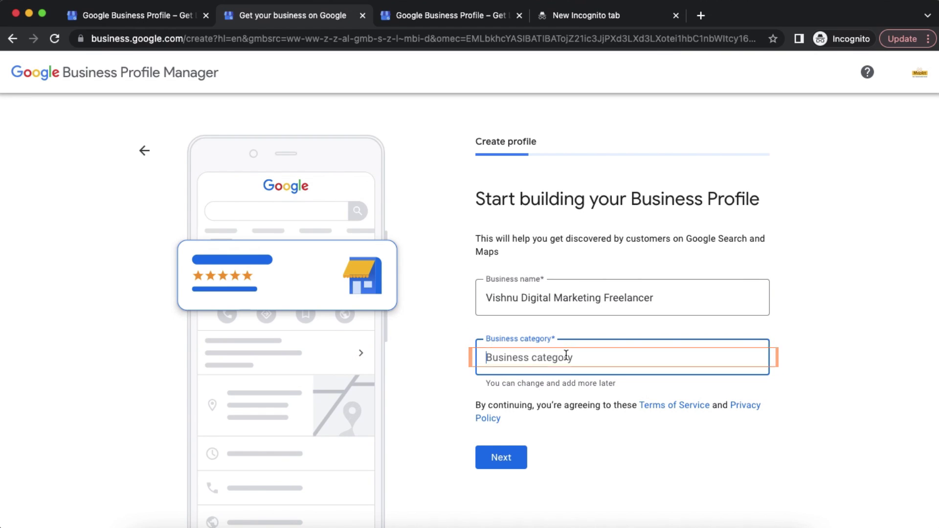
{"action": "type", "text": "Di"}
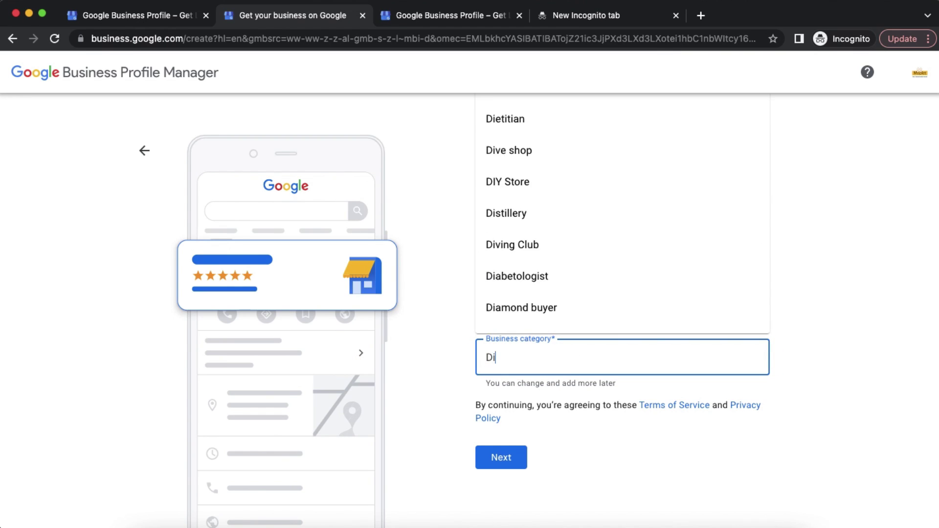
{"action": "type", "text": "gital"}
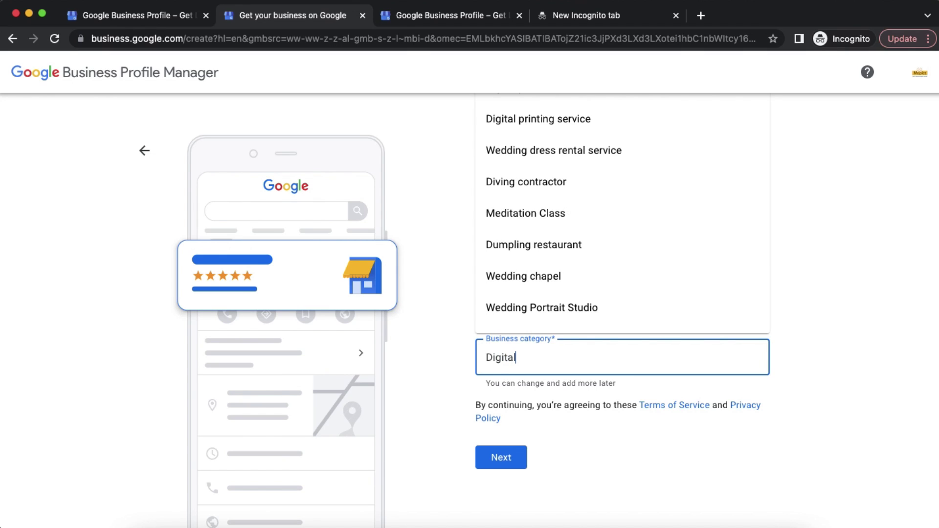
{"action": "type", "text": " mark"}
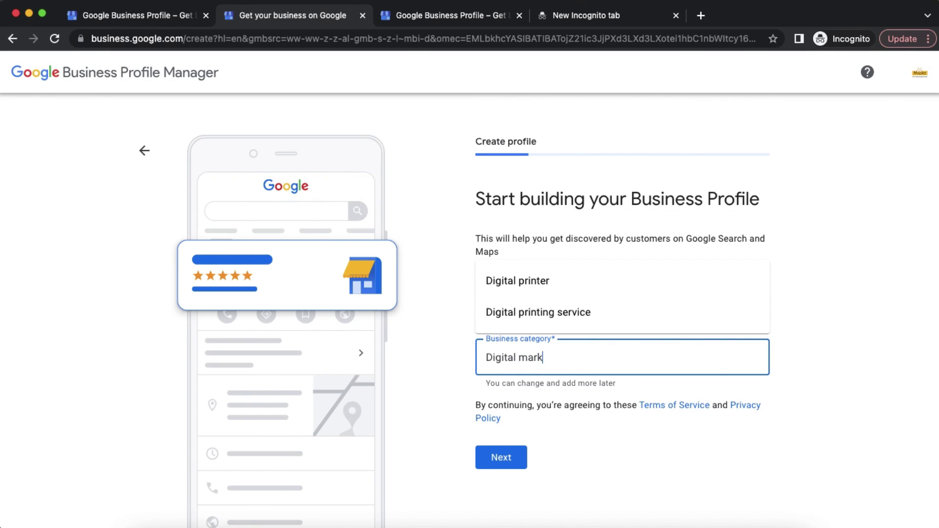
{"action": "type", "text": "eting"}
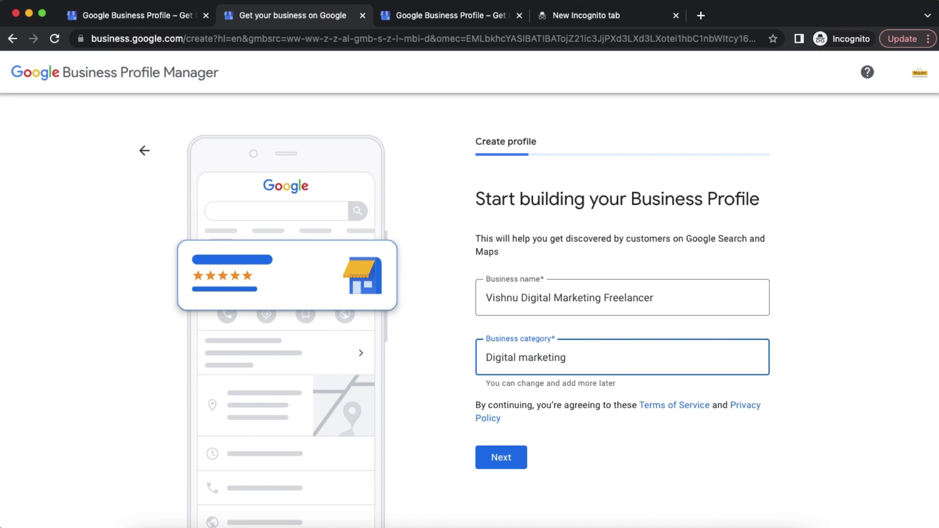
{"action": "key", "text": "BackSpace"}
{"action": "key", "text": "BackSpace"}
{"action": "key", "text": "BackSpace"}
{"action": "key", "text": "BackSpace"}
{"action": "key", "text": "BackSpace"}
{"action": "key", "text": "BackSpace"}
{"action": "key", "text": "BackSpace"}
{"action": "key", "text": "BackSpace"}
{"action": "key", "text": "BackSpace"}
{"action": "key", "text": "BackSpace"}
{"action": "key", "text": "BackSpace"}
{"action": "key", "text": "BackSpace"}
{"action": "key", "text": "BackSpace"}
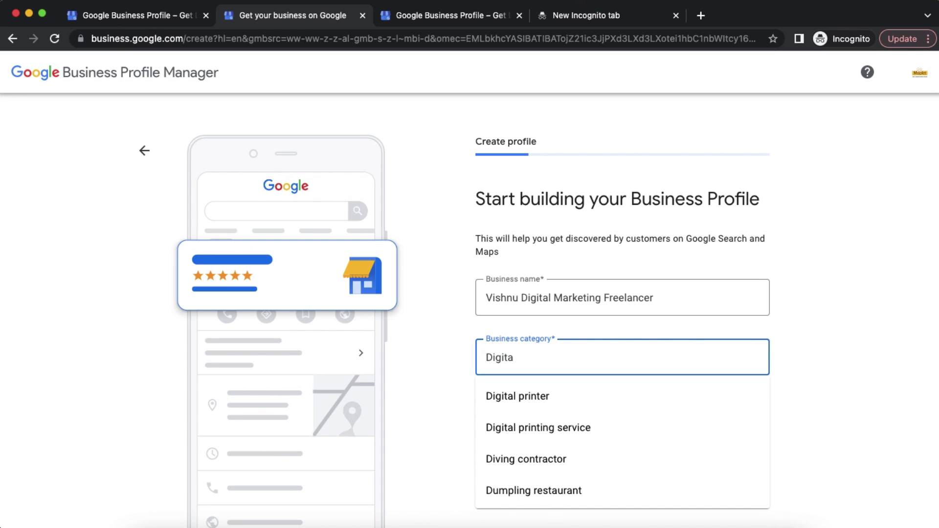
{"action": "key", "text": "BackSpace"}
{"action": "key", "text": "BackSpace"}
{"action": "key", "text": "BackSpace"}
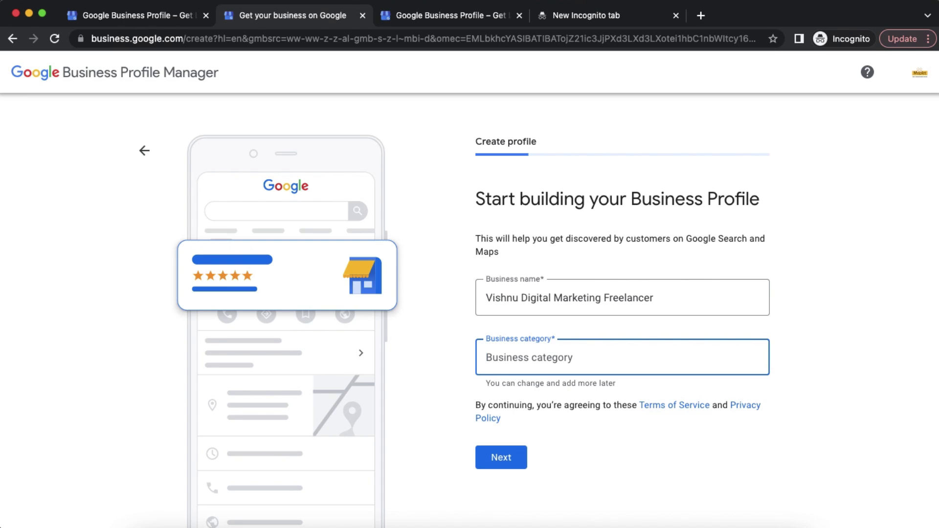
{"action": "left_click", "coordinate": [701, 15]}
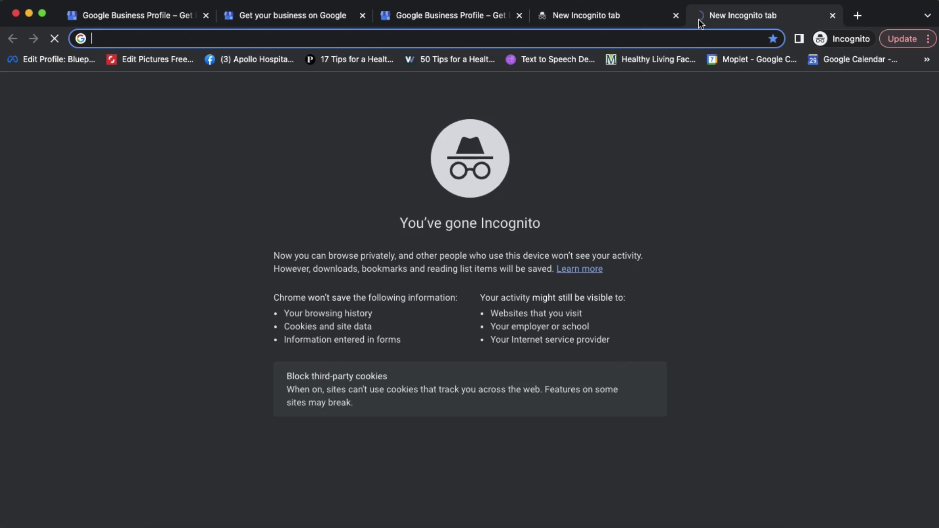
{"action": "type", "text": "d"}
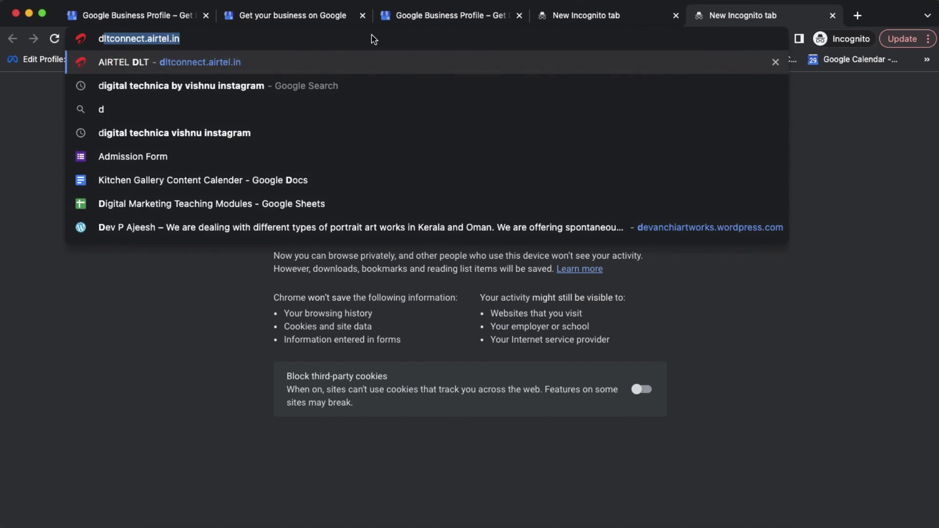
{"action": "type", "text": "igital mark"}
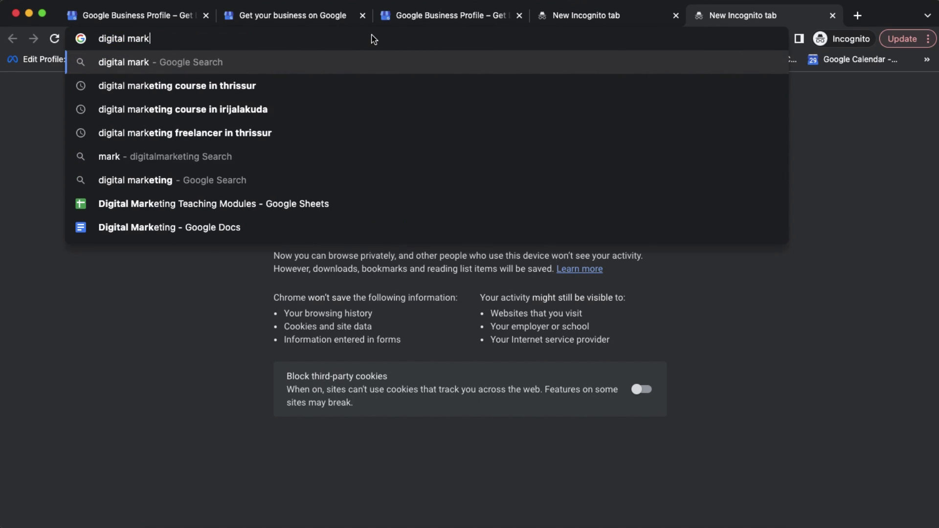
{"action": "type", "text": "eting fre"}
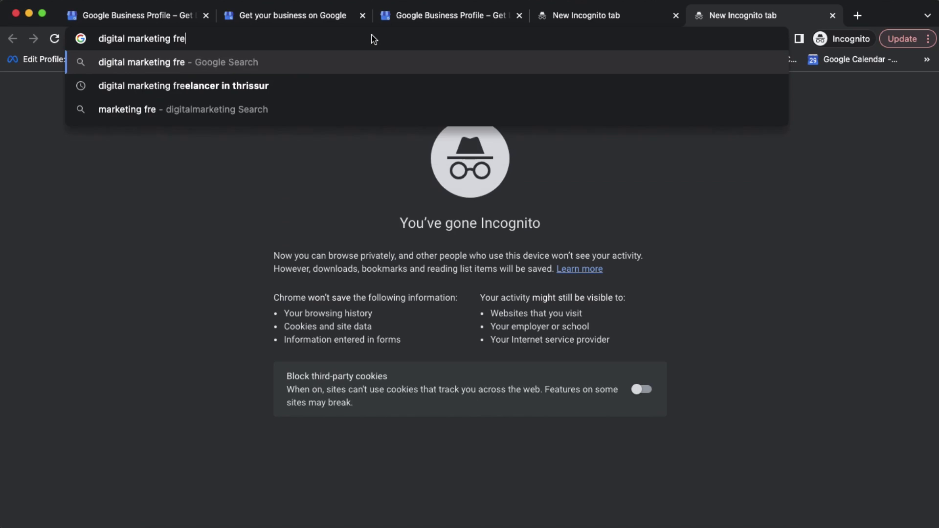
{"action": "type", "text": "elancer "}
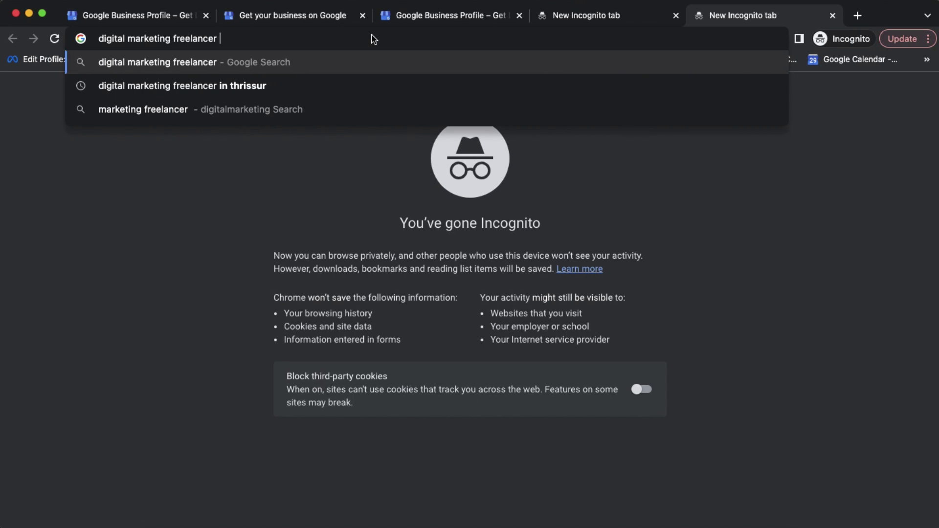
{"action": "type", "text": "in kochi"}
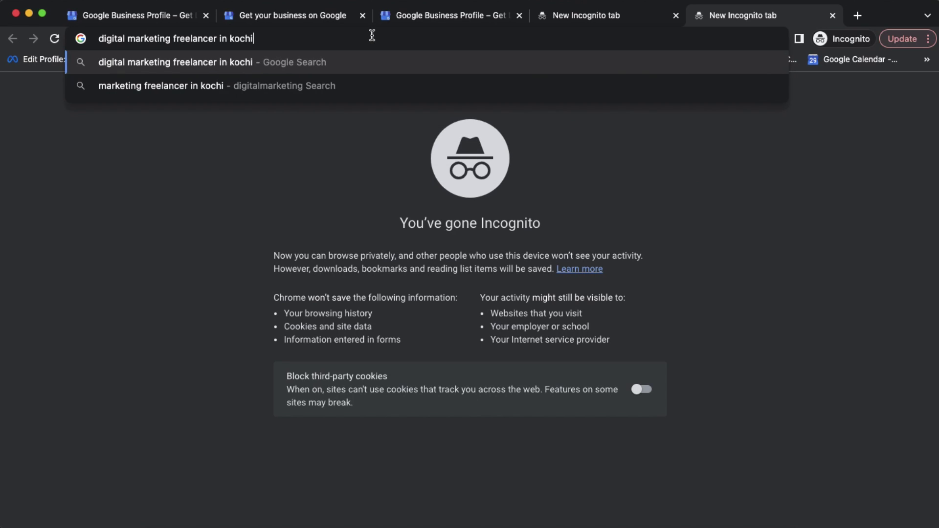
{"action": "key", "text": "Return"}
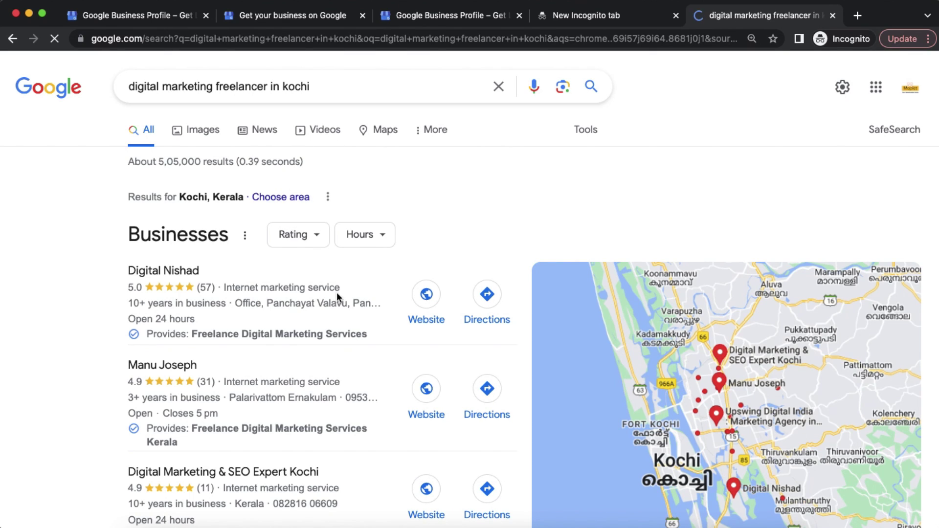
{"action": "scroll", "coordinate": [166, 361], "scroll_direction": "down", "scroll_amount": 2}
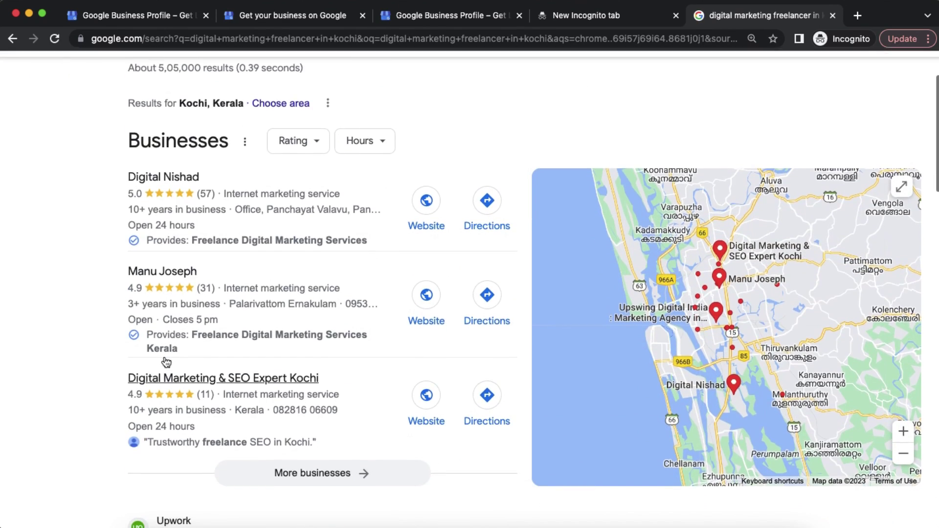
{"action": "scroll", "coordinate": [166, 362], "scroll_direction": "up", "scroll_amount": 1}
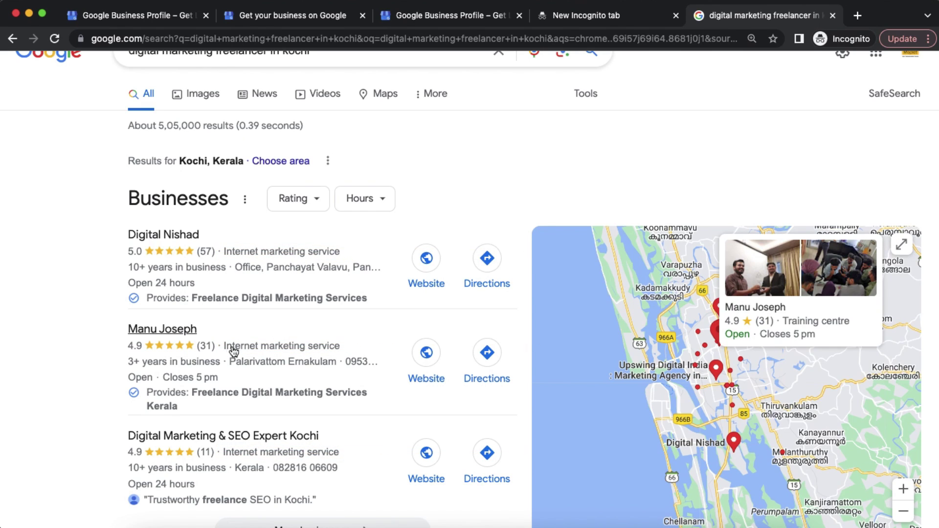
{"action": "scroll", "coordinate": [331, 353], "scroll_direction": "down", "scroll_amount": 1}
{"action": "scroll", "coordinate": [332, 353], "scroll_direction": "down", "scroll_amount": 1}
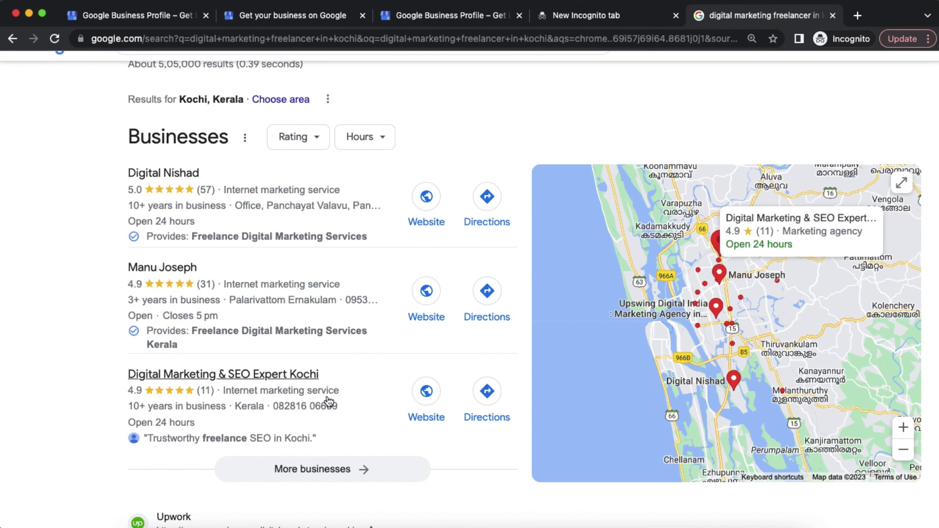
{"action": "left_click", "coordinate": [268, 25]}
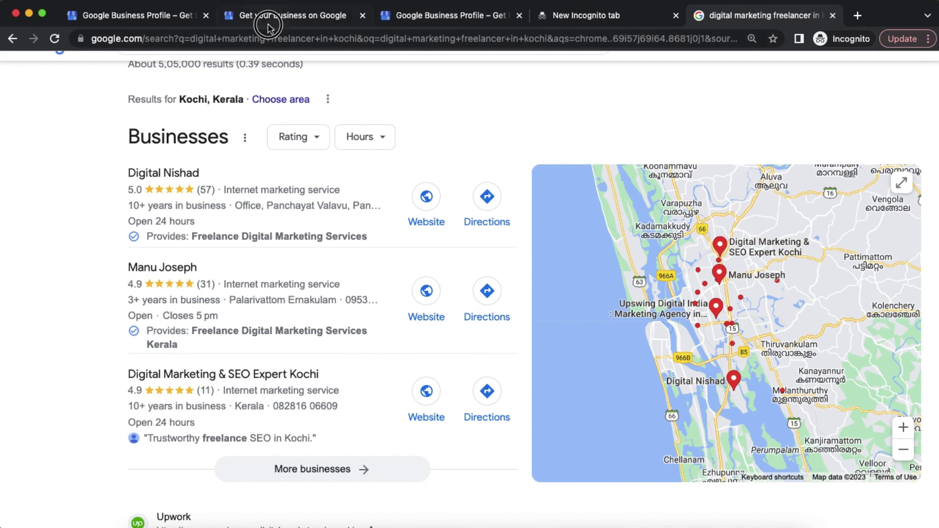
Back on the create form, choose 'Internet marketing service' as the business category.
{"action": "left_click", "coordinate": [141, 16]}
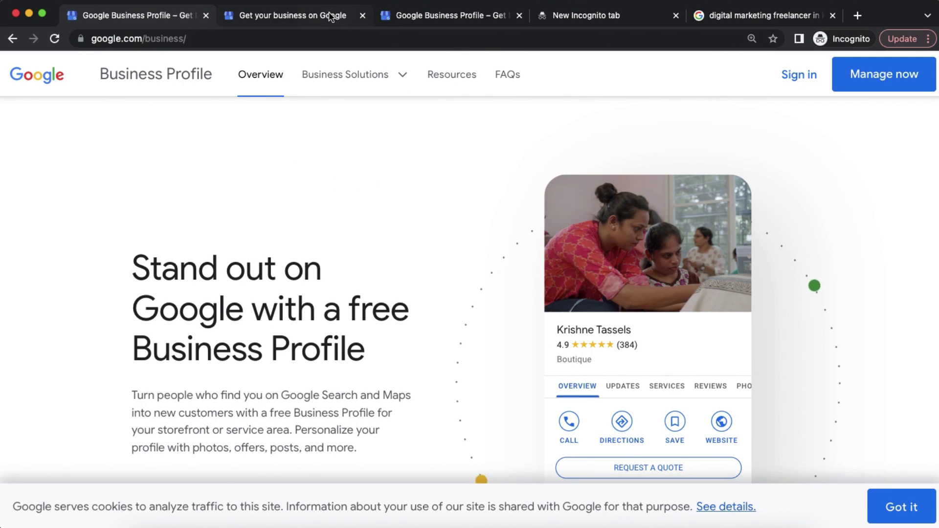
{"action": "left_click", "coordinate": [331, 17]}
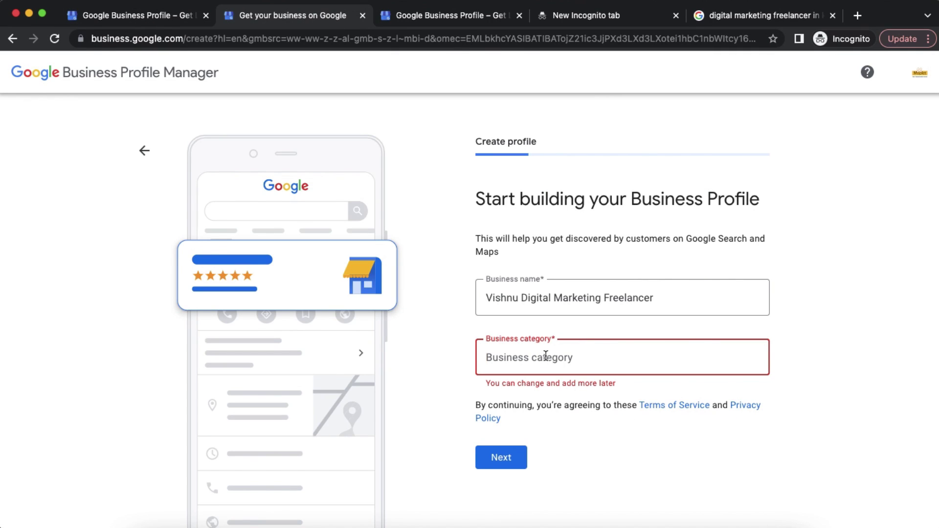
{"action": "type", "text": "interne"}
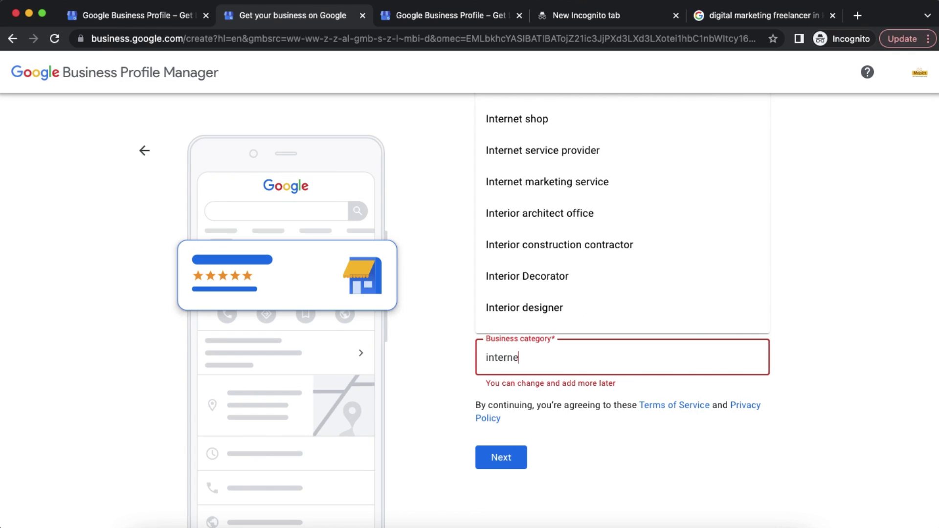
{"action": "type", "text": "t mar"}
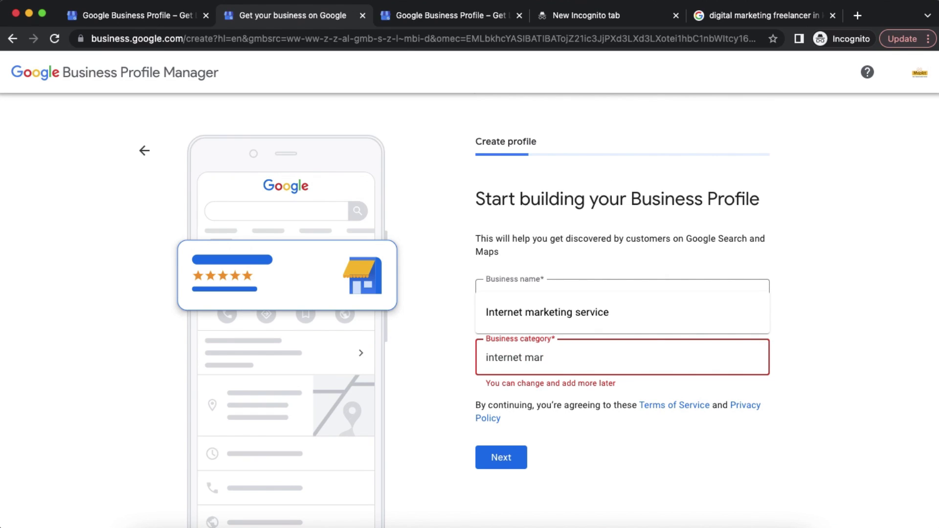
{"action": "left_click", "coordinate": [566, 313]}
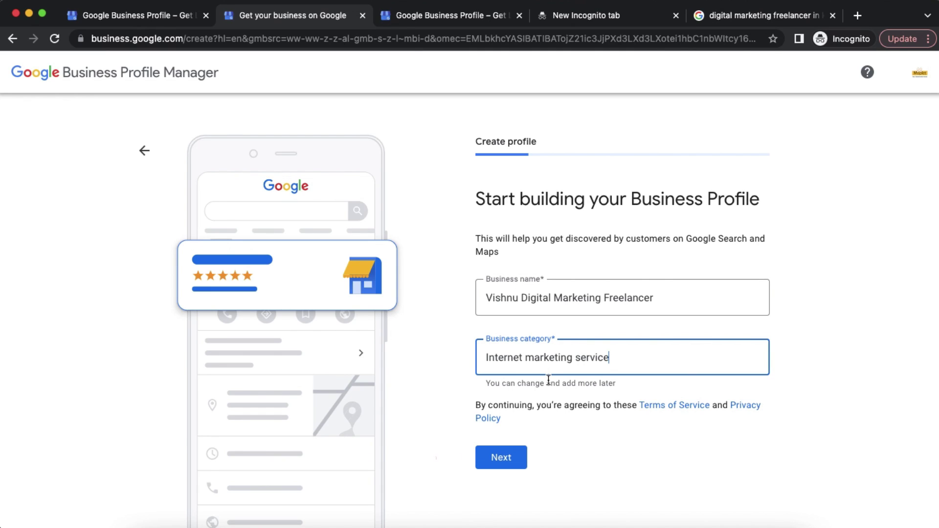
Submit name and category, then answer Yes to adding a location customers can visit.
{"action": "left_click", "coordinate": [504, 457]}
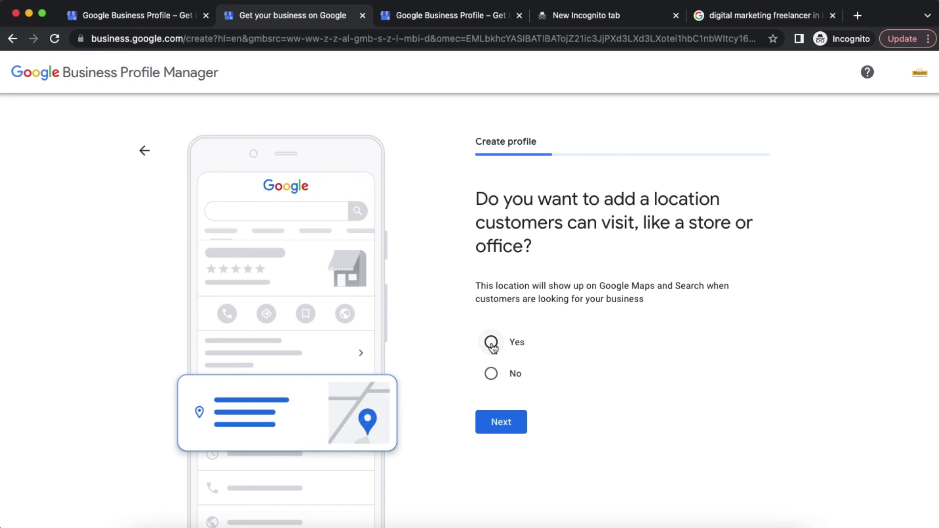
{"action": "left_click", "coordinate": [491, 342]}
{"action": "left_click", "coordinate": [503, 423]}
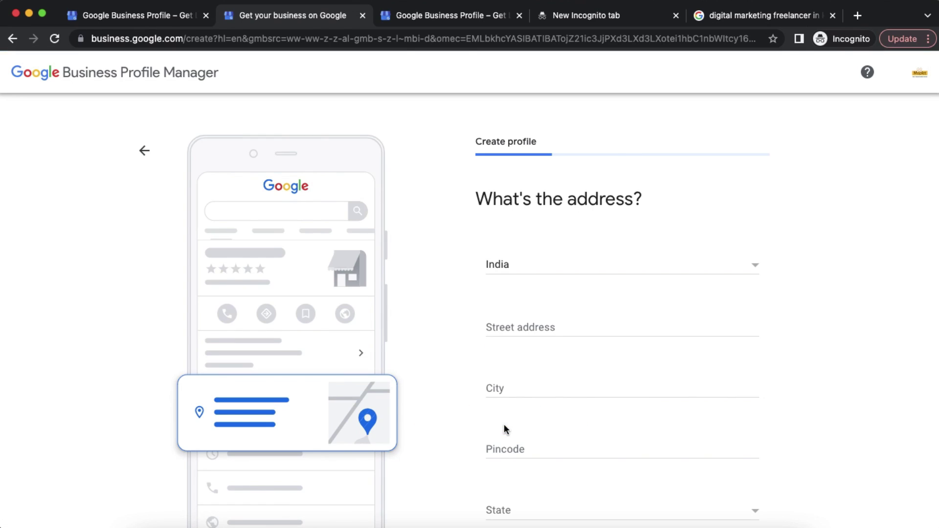
Enter the business's street address on two lines, correcting a typo in the second.
{"action": "scroll", "coordinate": [606, 398], "scroll_direction": "down", "scroll_amount": 3}
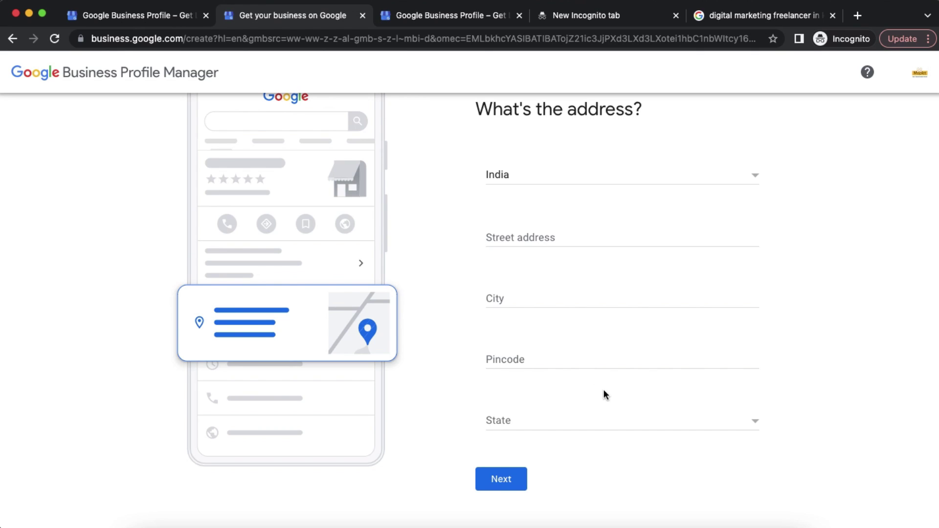
{"action": "left_click", "coordinate": [528, 234]}
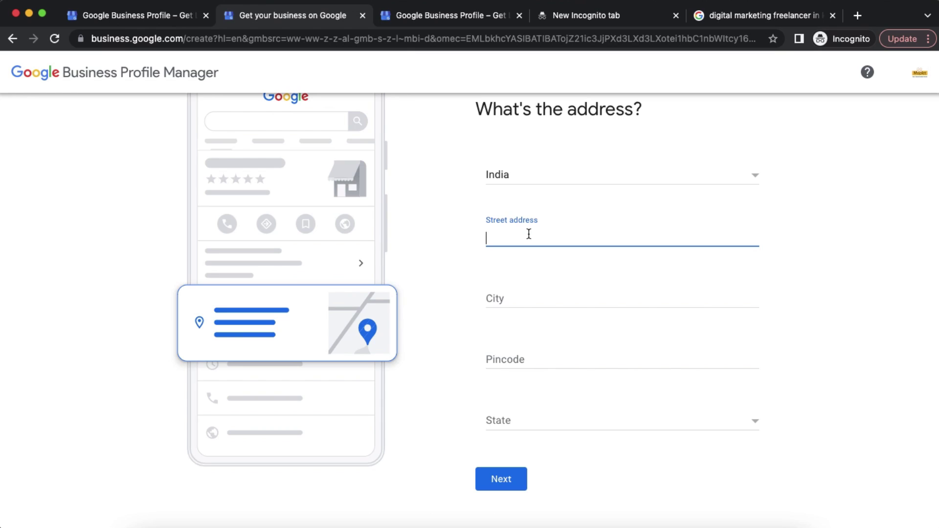
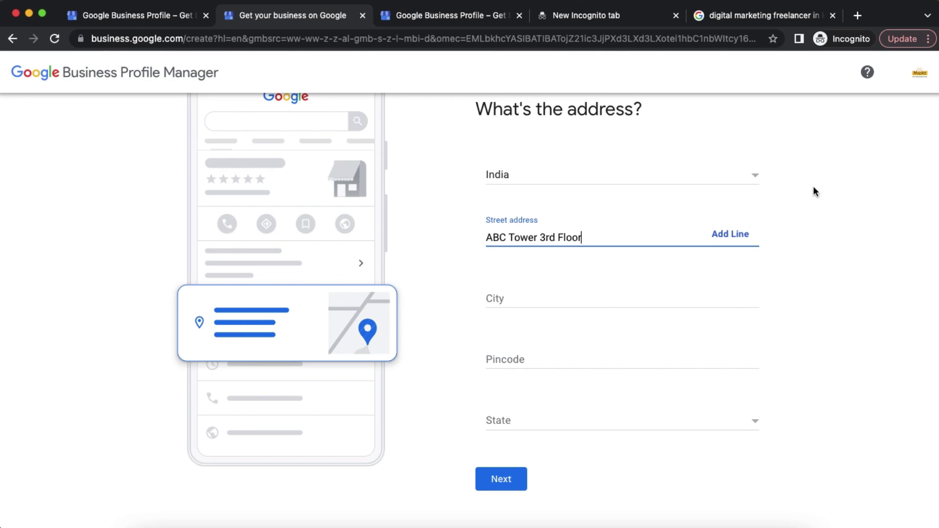
{"action": "left_click", "coordinate": [730, 234]}
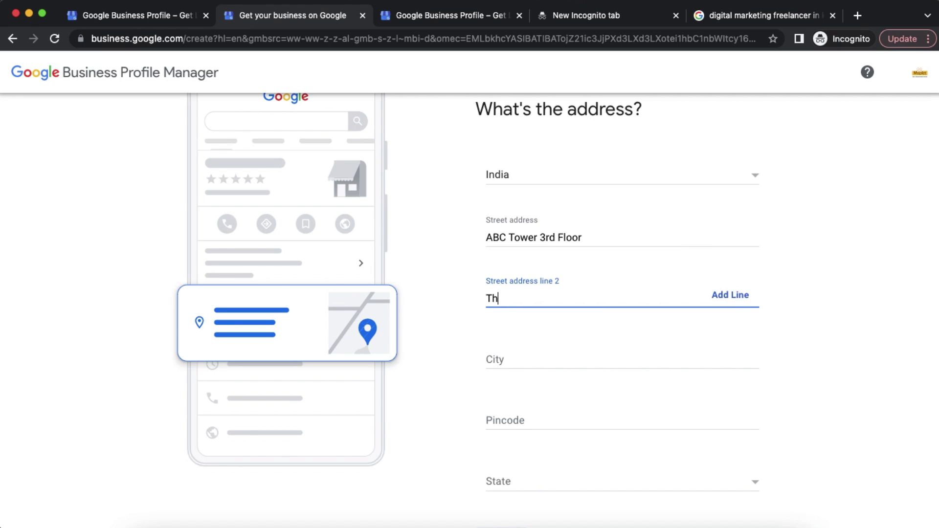
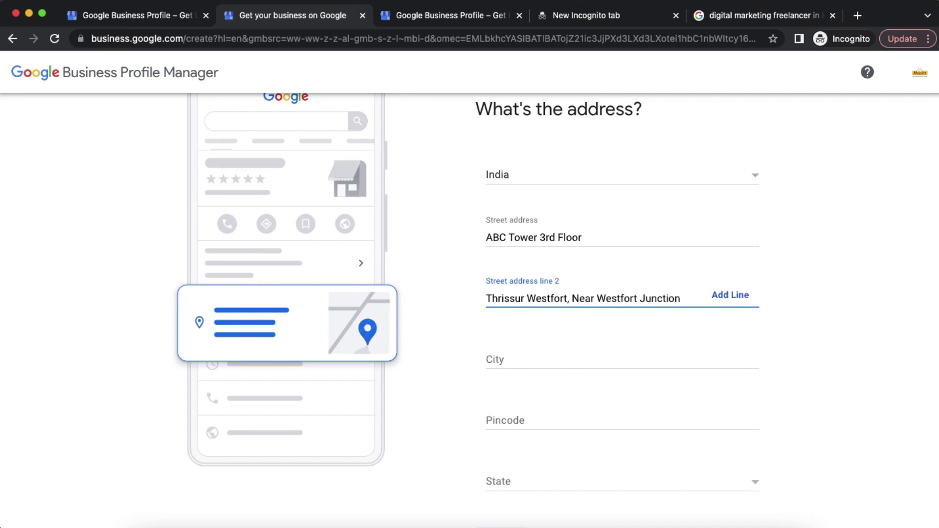
{"action": "left_click", "coordinate": [606, 360]}
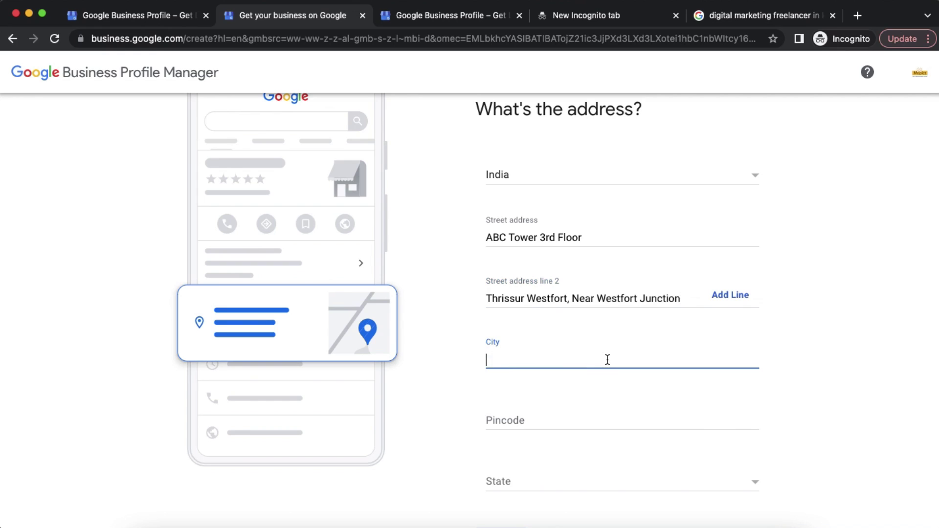
Set city to Thrissur, enter the pincode, and choose Kerala as the state.
{"action": "type", "text": "Thrissur"}
{"action": "left_click", "coordinate": [543, 424]}
{"action": "type", "text": "680004"}
{"action": "left_click", "coordinate": [587, 484]}
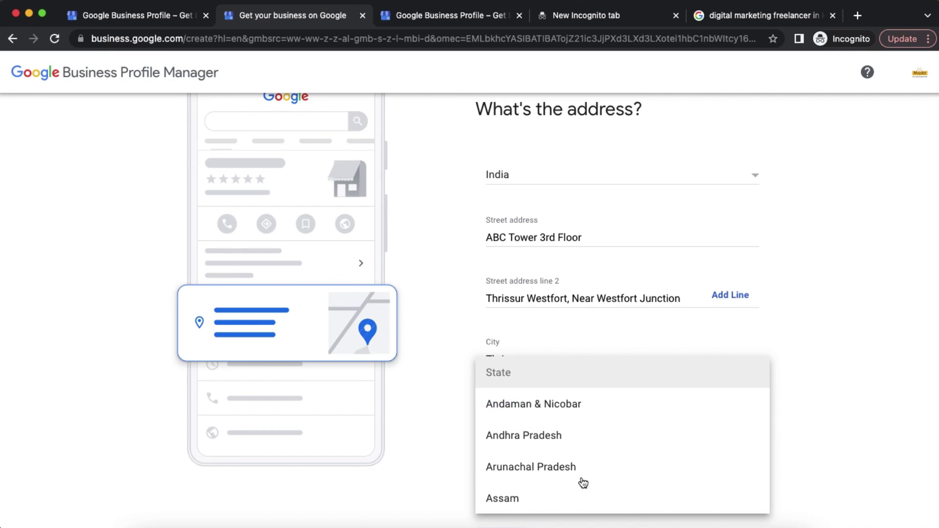
{"action": "scroll", "coordinate": [582, 483], "scroll_direction": "down", "scroll_amount": 8}
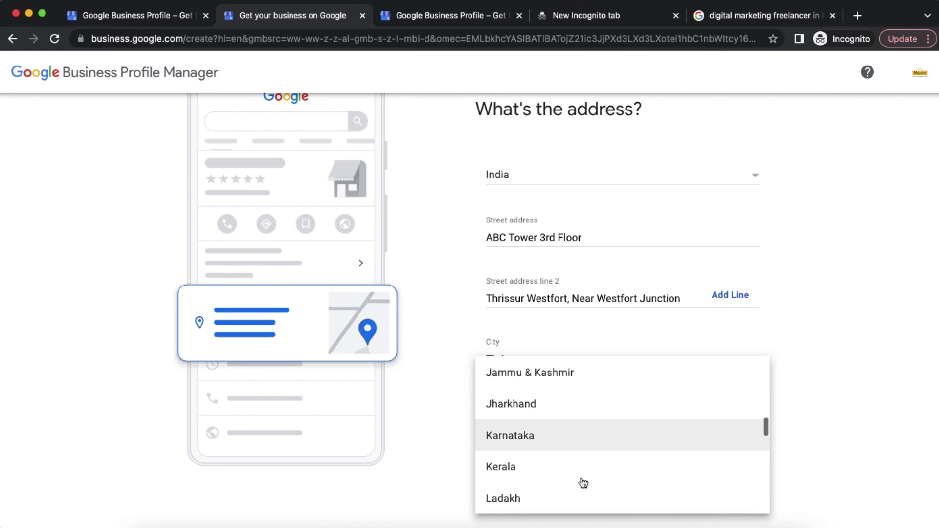
{"action": "left_click", "coordinate": [526, 468]}
{"action": "scroll", "coordinate": [621, 421], "scroll_direction": "down", "scroll_amount": 1}
{"action": "scroll", "coordinate": [622, 422], "scroll_direction": "up", "scroll_amount": 1}
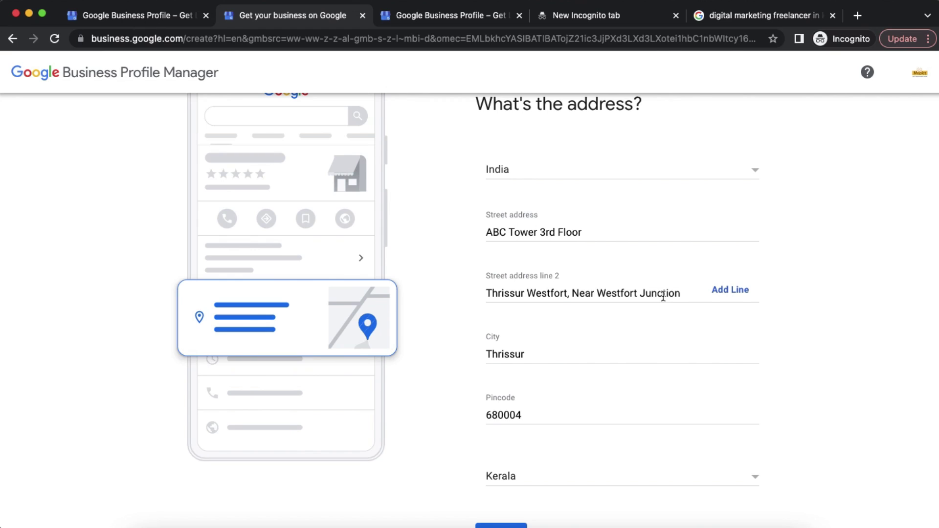
{"action": "scroll", "coordinate": [544, 438], "scroll_direction": "down", "scroll_amount": 2}
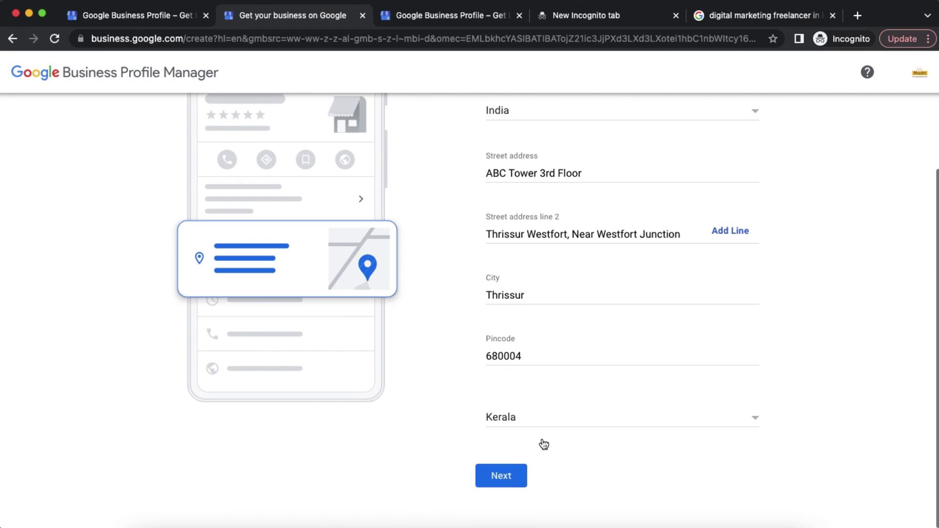
Submit the address and answer No to offering deliveries or home and office visits.
{"action": "left_click", "coordinate": [507, 478]}
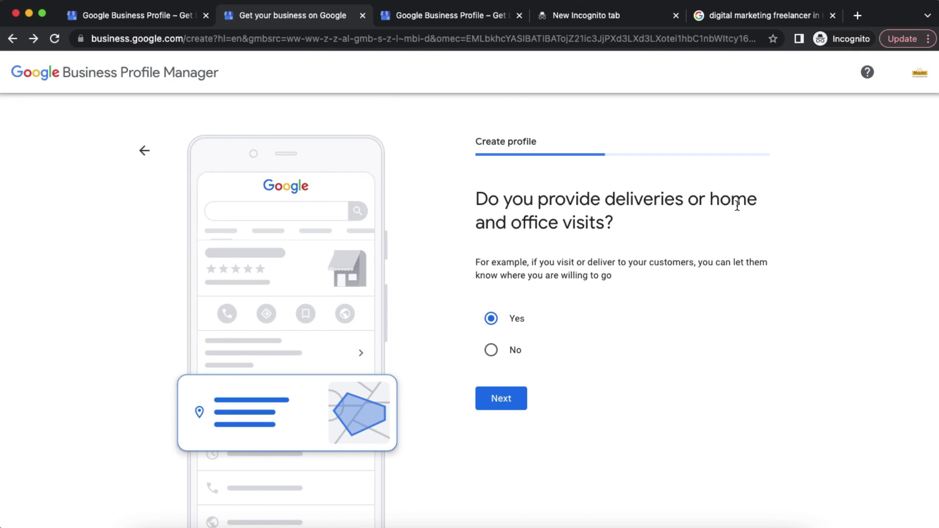
{"action": "left_click", "coordinate": [491, 350]}
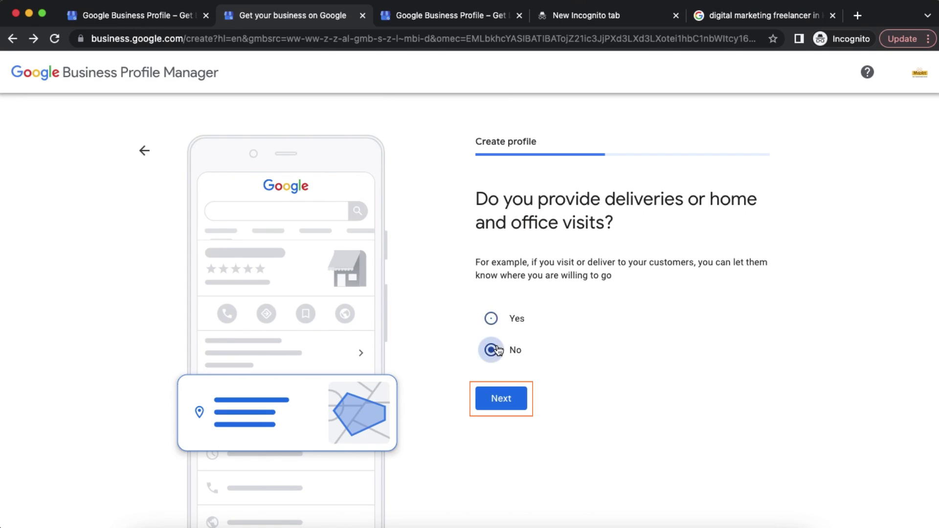
{"action": "left_click", "coordinate": [504, 397]}
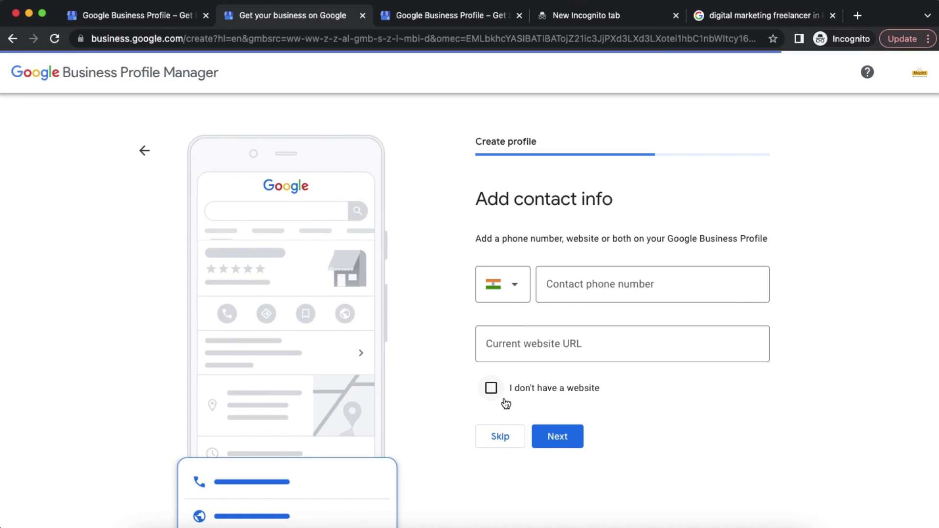
Enter the contact phone number and the business website URL, then continue to verification.
{"action": "left_click", "coordinate": [587, 280]}
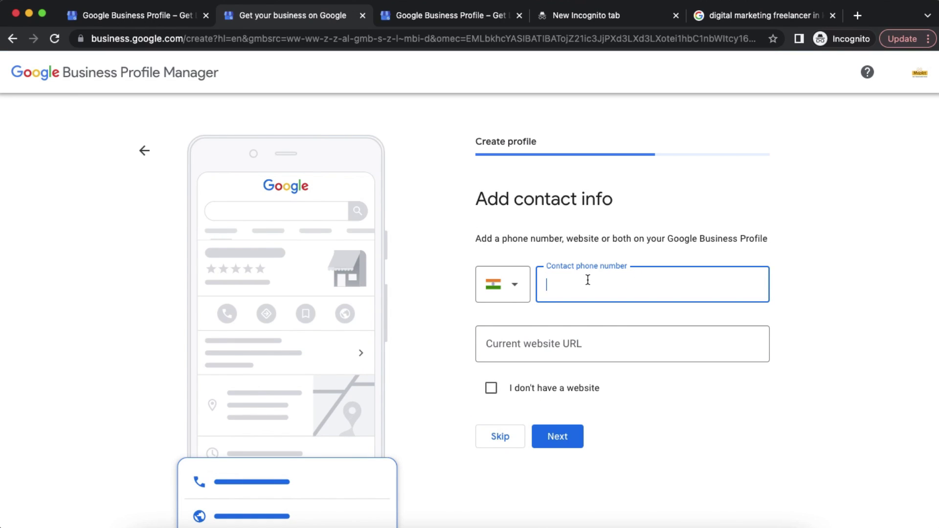
{"action": "left_click", "coordinate": [568, 347]}
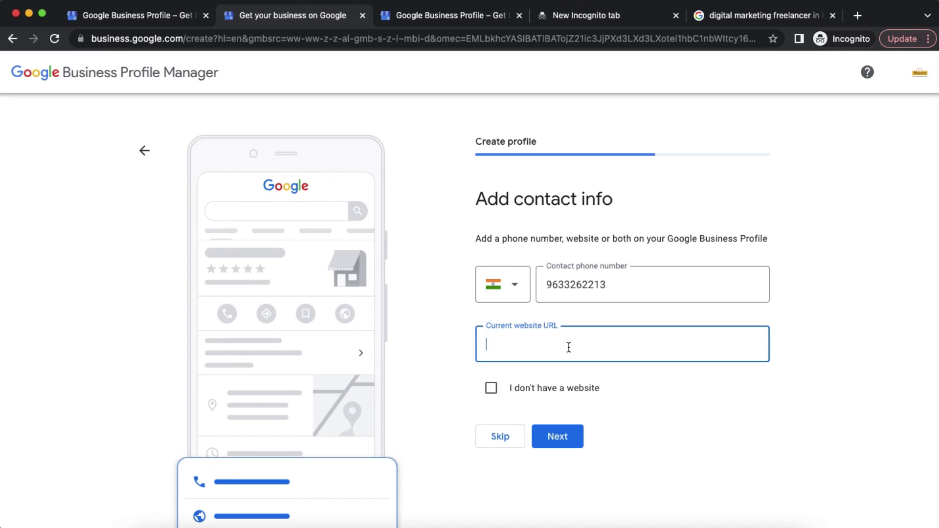
{"action": "type", "text": "www.vishnubka"}
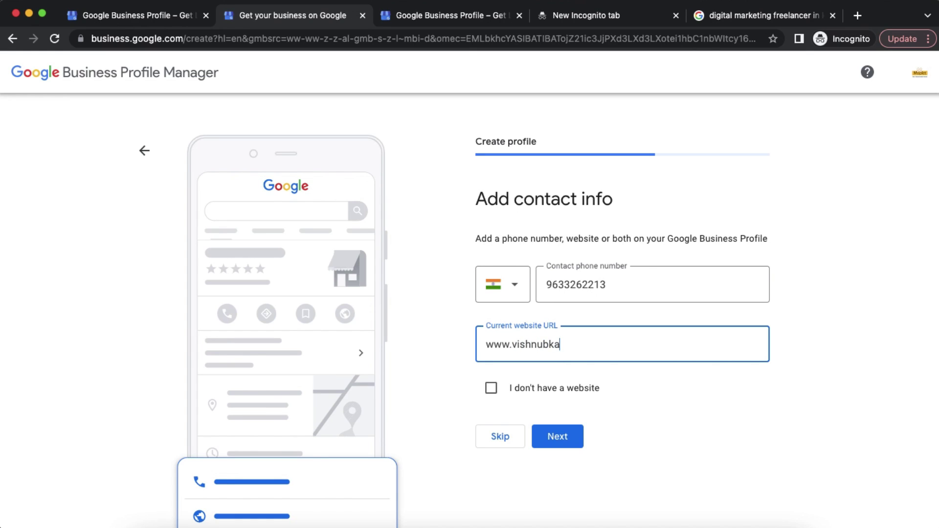
{"action": "type", "text": "lathill.com"}
{"action": "left_click", "coordinate": [566, 443]}
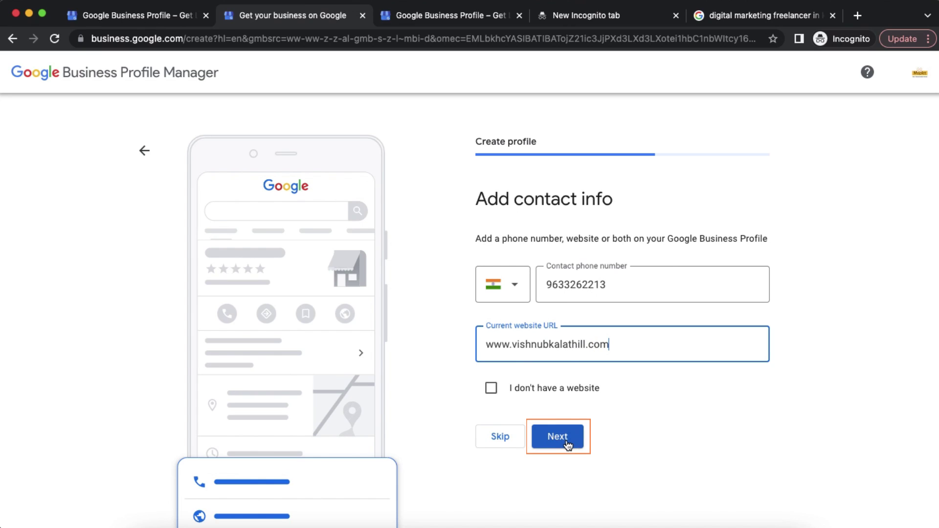
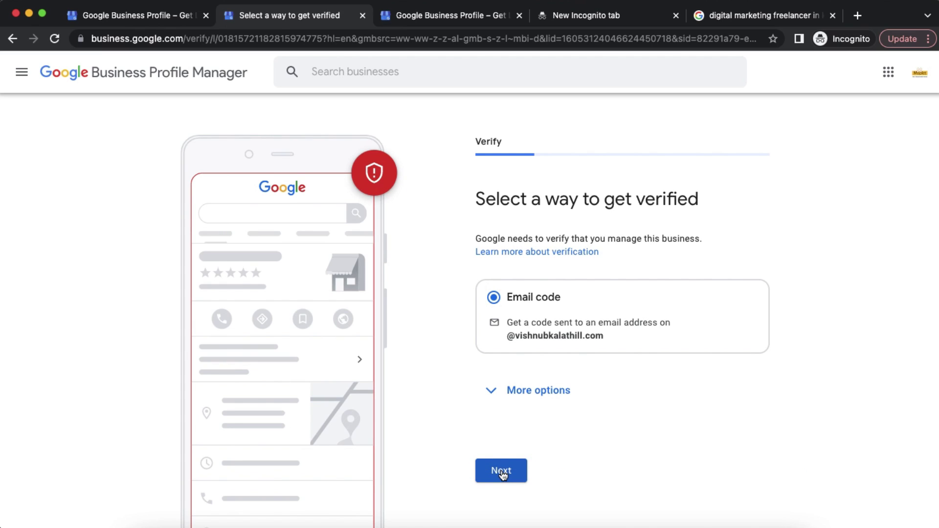
Postpone business verification with Verify Later and confirm it in the dialog.
{"action": "left_click", "coordinate": [520, 393]}
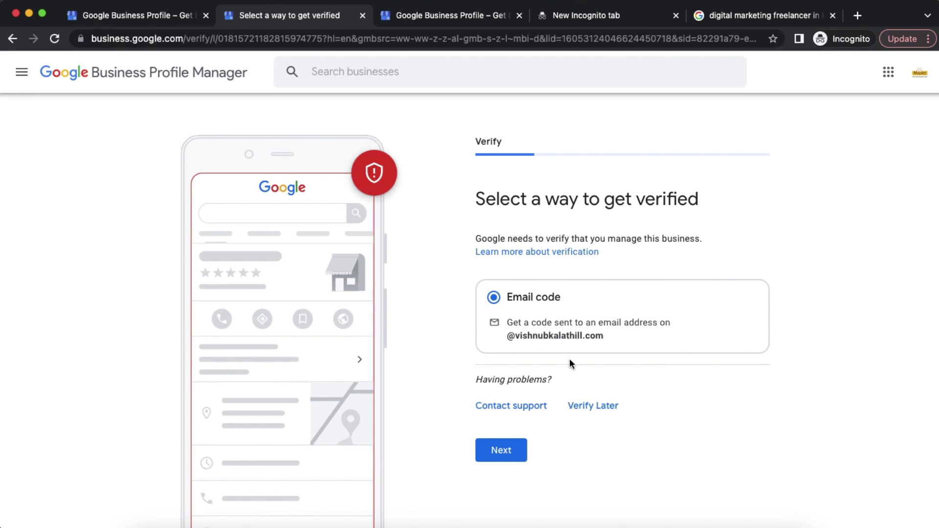
{"action": "left_click", "coordinate": [590, 411]}
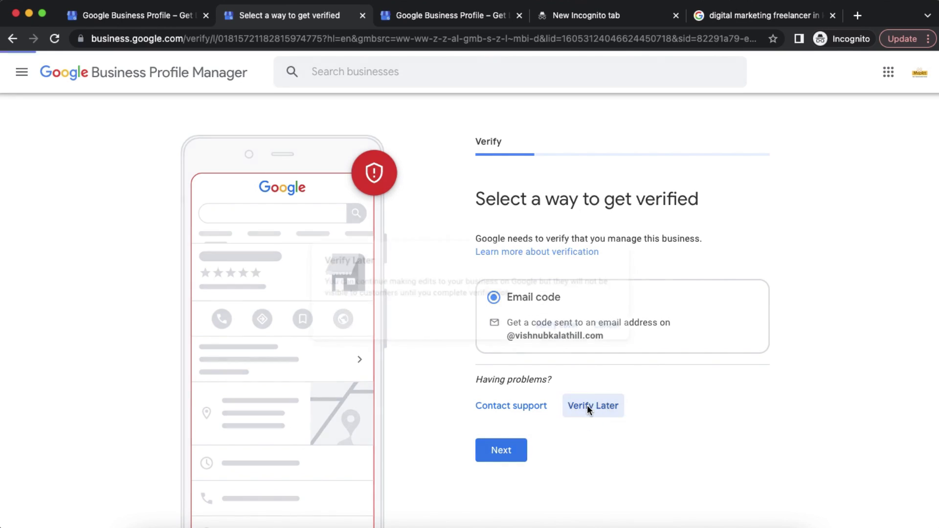
{"action": "left_click", "coordinate": [583, 337]}
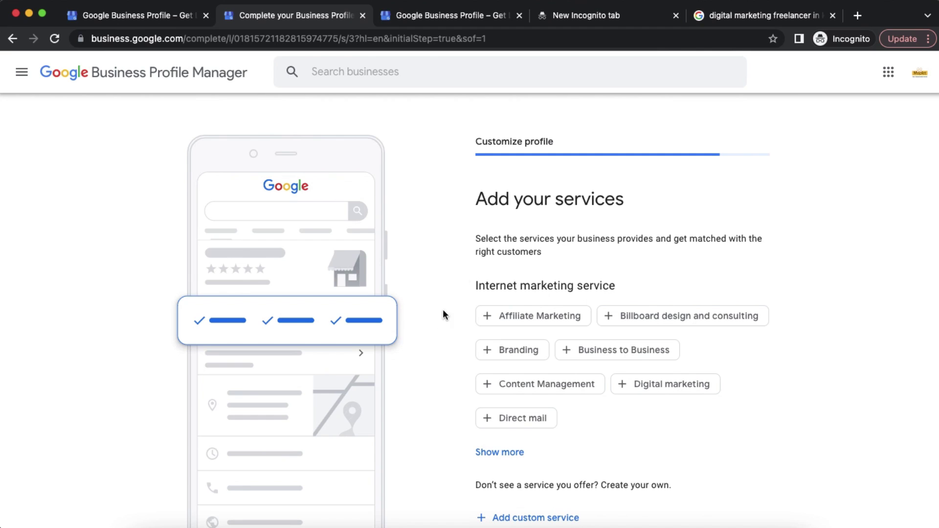
Expand the full list of suggested marketing services.
{"action": "scroll", "coordinate": [536, 395], "scroll_direction": "down", "scroll_amount": 3}
{"action": "scroll", "coordinate": [536, 396], "scroll_direction": "up", "scroll_amount": 2}
{"action": "scroll", "coordinate": [536, 395], "scroll_direction": "down", "scroll_amount": 1}
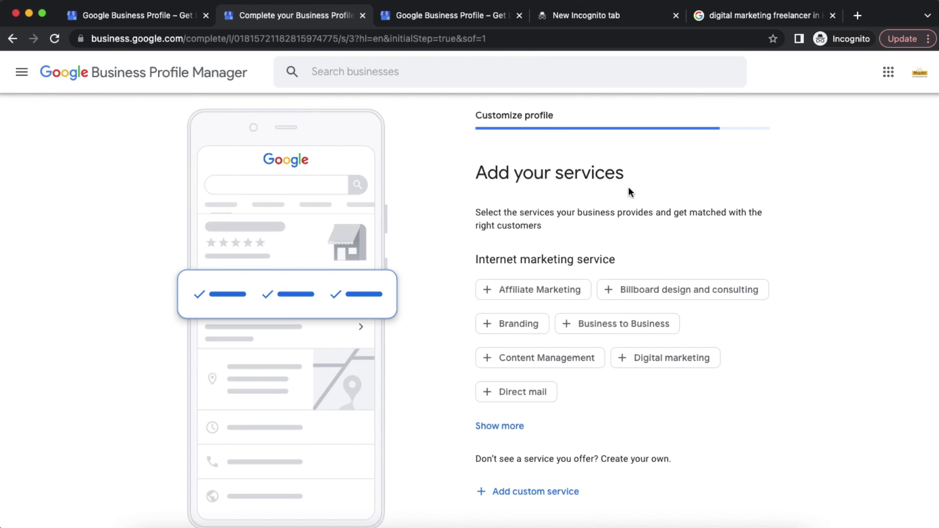
{"action": "scroll", "coordinate": [538, 397], "scroll_direction": "down", "scroll_amount": 1}
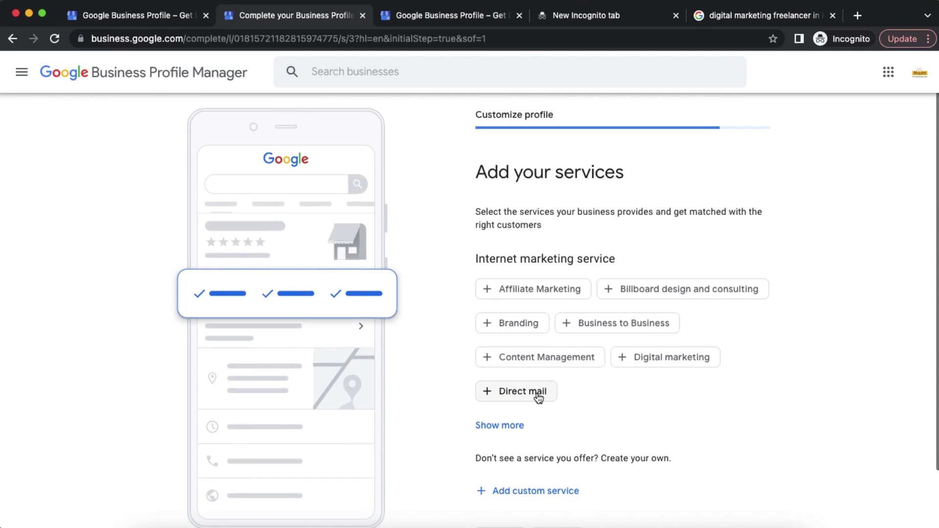
{"action": "scroll", "coordinate": [538, 397], "scroll_direction": "down", "scroll_amount": 3}
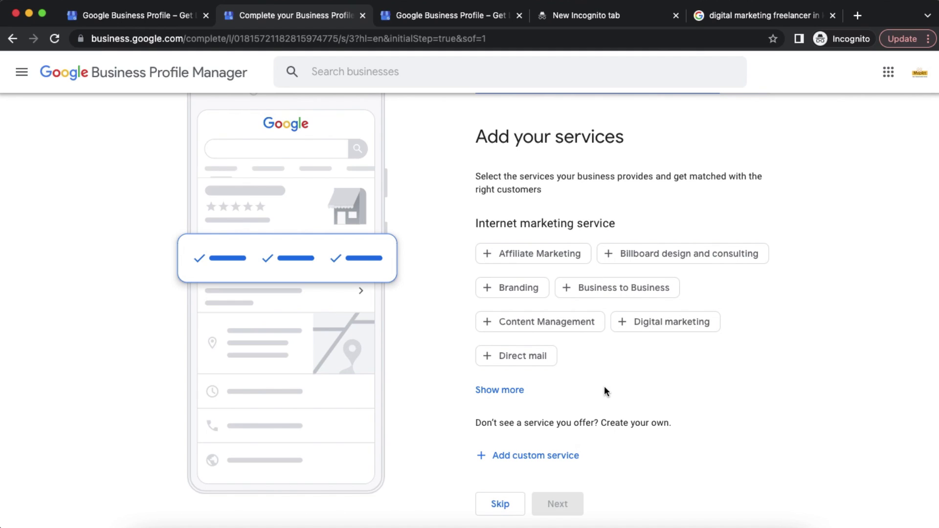
{"action": "left_click", "coordinate": [506, 390]}
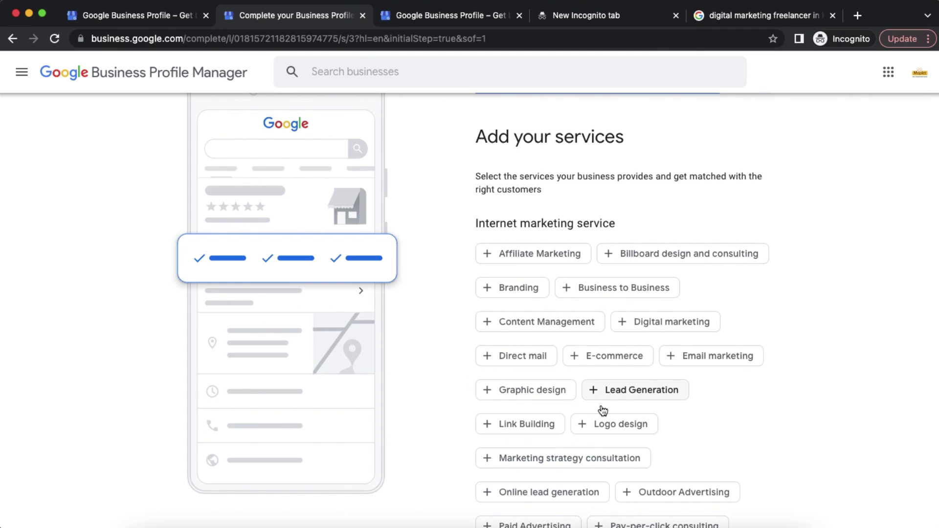
{"action": "scroll", "coordinate": [602, 411], "scroll_direction": "down", "scroll_amount": 5}
{"action": "scroll", "coordinate": [602, 411], "scroll_direction": "up", "scroll_amount": 1}
Select Graphic design, Lead Generation, E-commerce, Email marketing, Digital marketing, Affiliate Marketing and Branding.
{"action": "left_click", "coordinate": [543, 315]}
{"action": "left_click", "coordinate": [611, 308]}
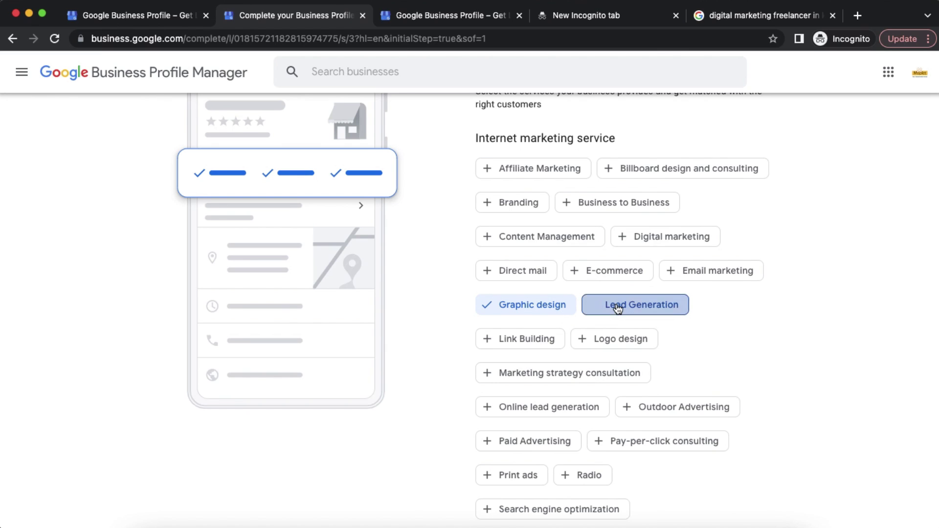
{"action": "left_click", "coordinate": [611, 273]}
{"action": "left_click", "coordinate": [674, 272]}
{"action": "left_click", "coordinate": [672, 242]}
{"action": "scroll", "coordinate": [671, 238], "scroll_direction": "down", "scroll_amount": 2}
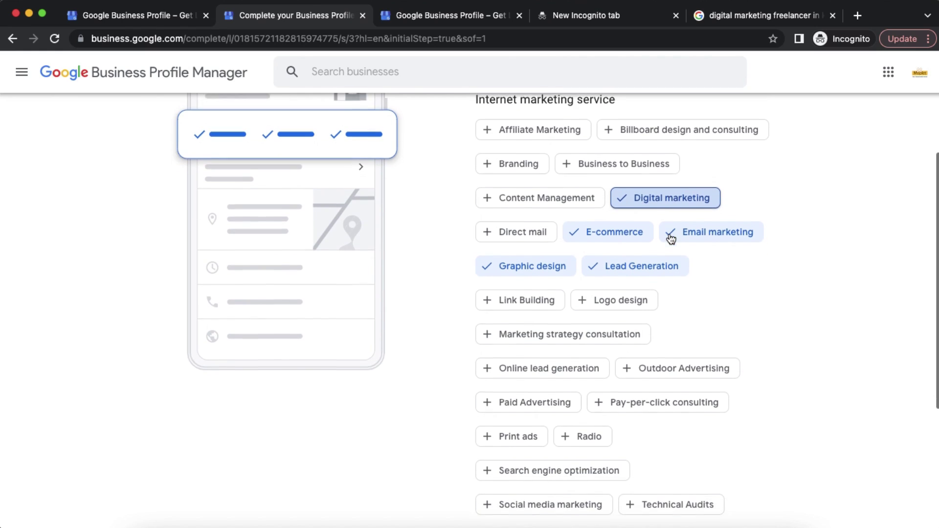
{"action": "left_click", "coordinate": [550, 129]}
{"action": "left_click", "coordinate": [519, 163]}
Add Online lead generation, Pay-per-click consulting, Paid Advertising and Social media marketing services.
{"action": "scroll", "coordinate": [649, 348], "scroll_direction": "down", "scroll_amount": 2}
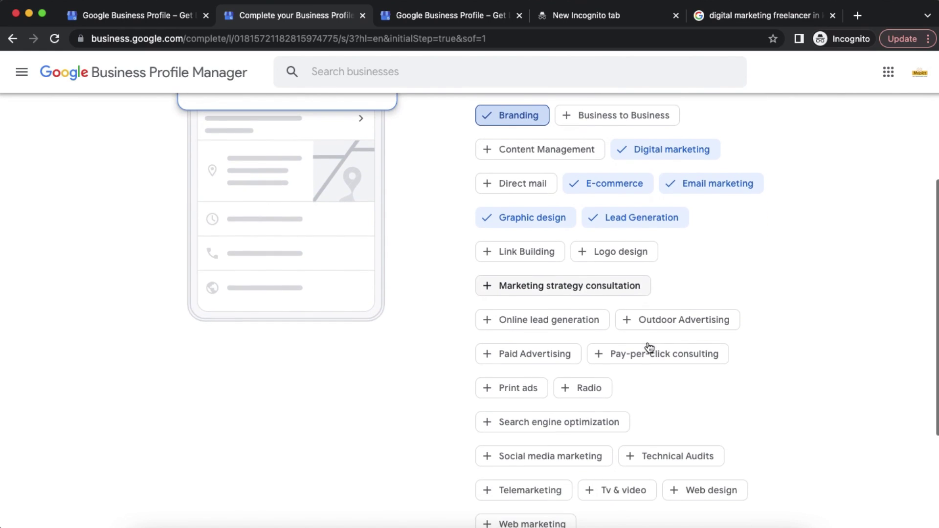
{"action": "left_click", "coordinate": [571, 317]}
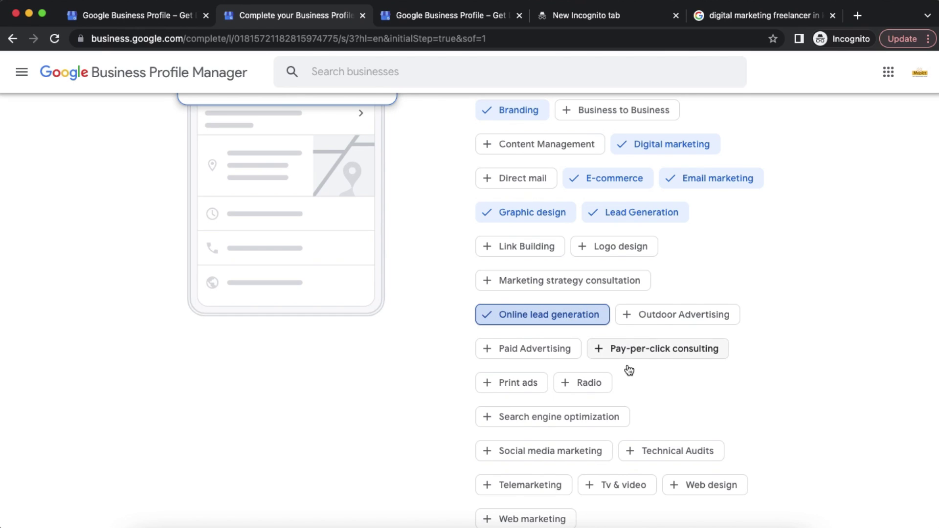
{"action": "left_click", "coordinate": [643, 353]}
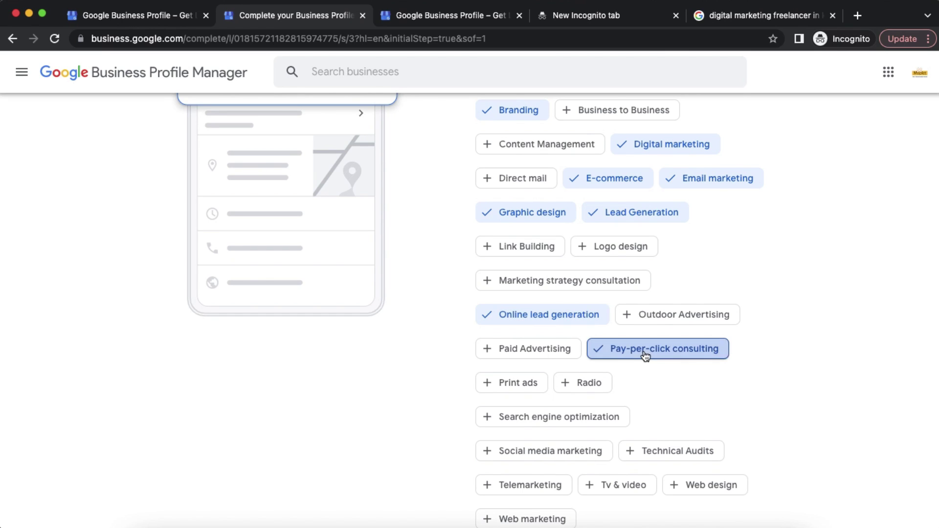
{"action": "left_click", "coordinate": [548, 349]}
{"action": "scroll", "coordinate": [548, 348], "scroll_direction": "down", "scroll_amount": 2}
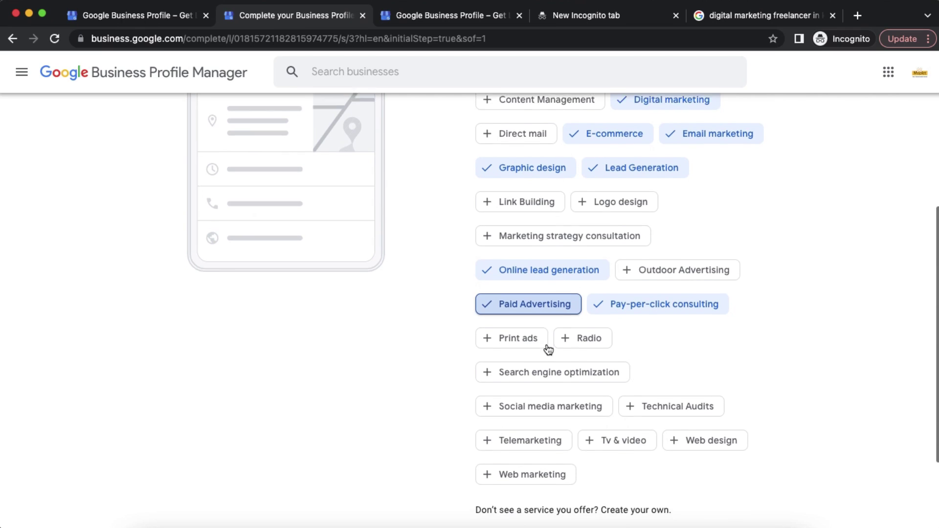
{"action": "left_click", "coordinate": [556, 396]}
Start a custom service, then save the services and continue to business hours.
{"action": "scroll", "coordinate": [556, 395], "scroll_direction": "down", "scroll_amount": 4}
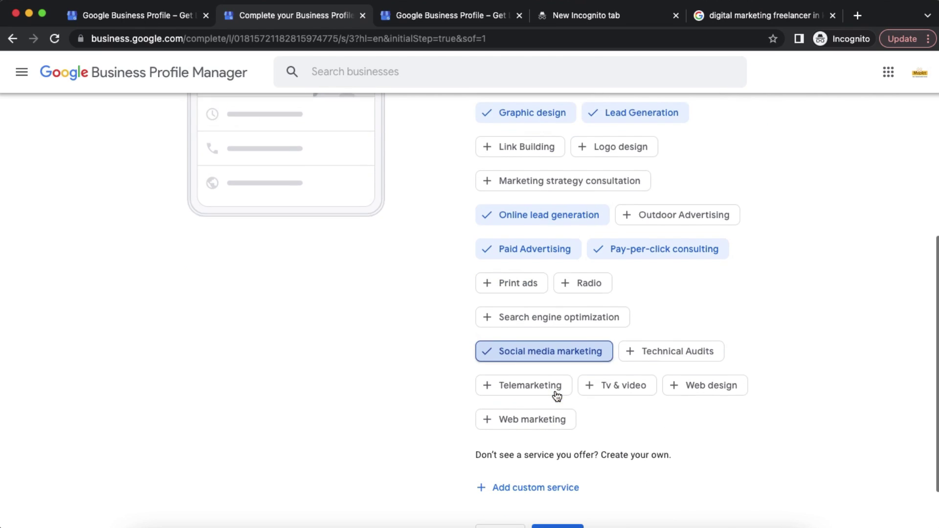
{"action": "scroll", "coordinate": [559, 372], "scroll_direction": "down", "scroll_amount": 1}
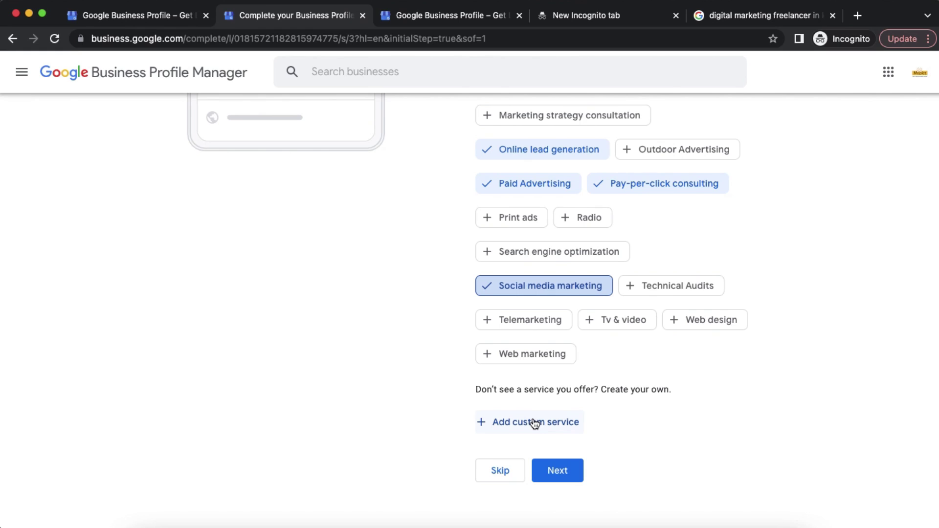
{"action": "left_click", "coordinate": [534, 424]}
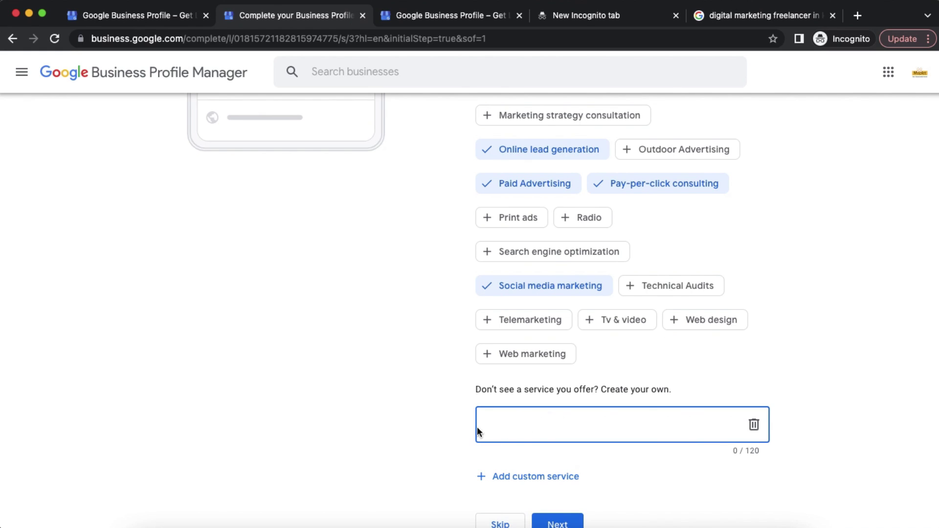
{"action": "scroll", "coordinate": [622, 425], "scroll_direction": "down", "scroll_amount": 2}
{"action": "left_click", "coordinate": [567, 470]}
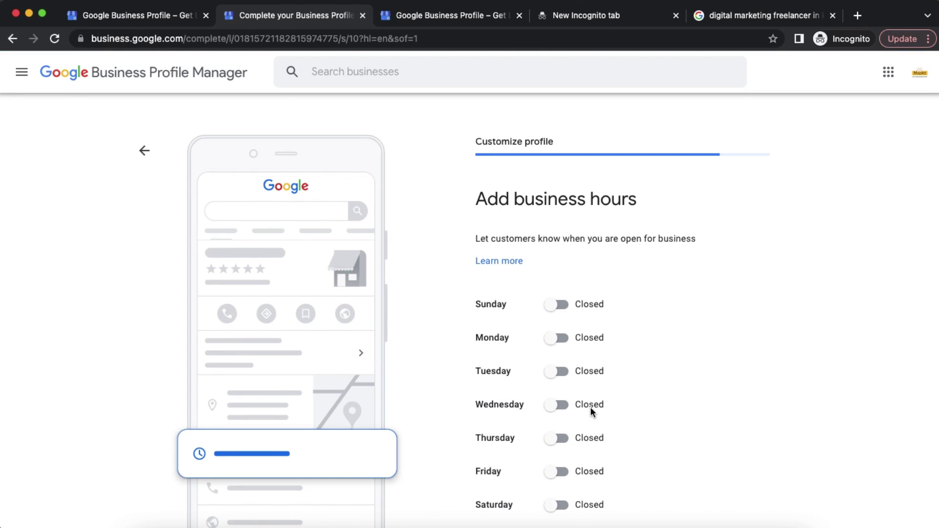
Set Monday's hours to open 9:30 AM and close 6:30 PM.
{"action": "scroll", "coordinate": [592, 410], "scroll_direction": "down", "scroll_amount": 2}
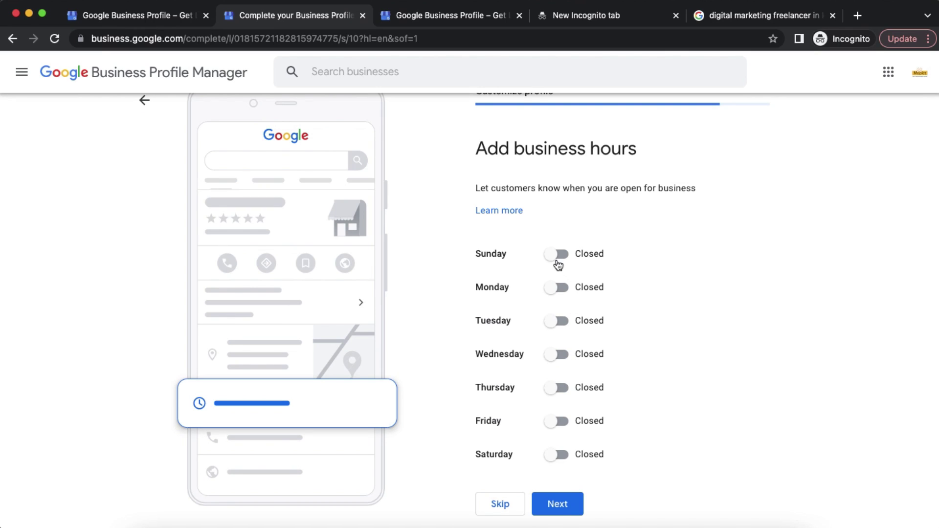
{"action": "left_click", "coordinate": [558, 288]}
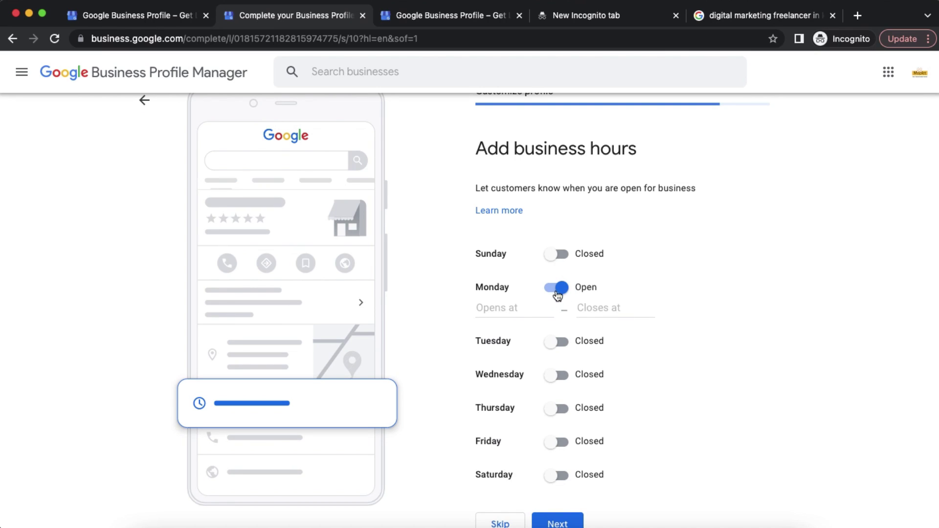
{"action": "left_click", "coordinate": [511, 310]}
{"action": "scroll", "coordinate": [512, 435], "scroll_direction": "down", "scroll_amount": 5}
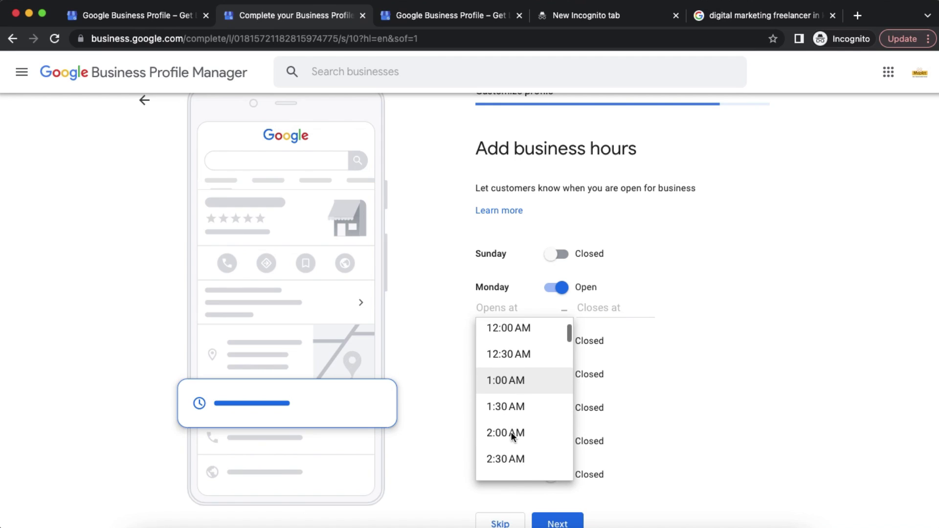
{"action": "scroll", "coordinate": [511, 433], "scroll_direction": "down", "scroll_amount": 6}
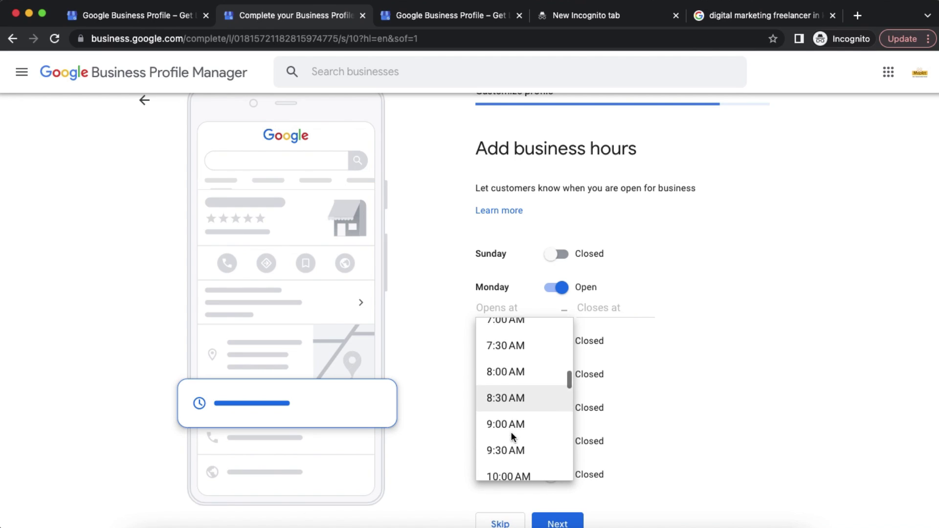
{"action": "left_click", "coordinate": [513, 400]}
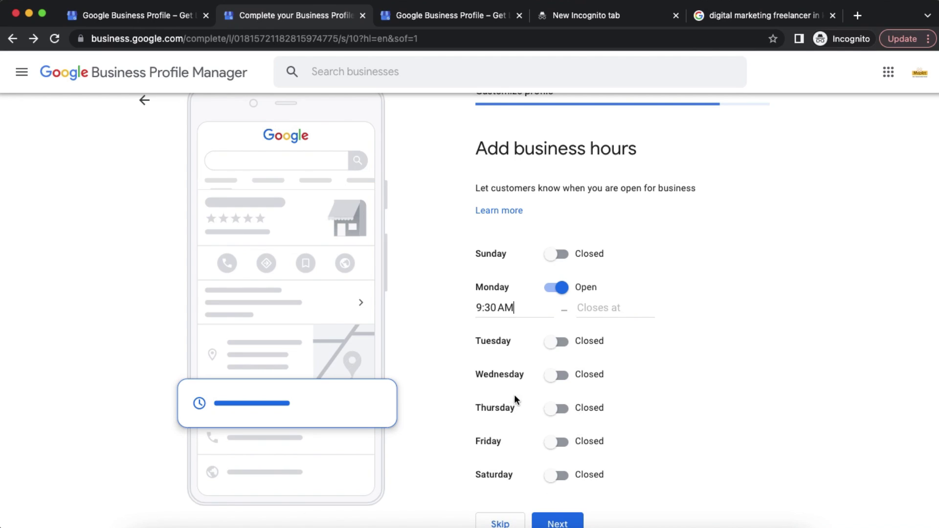
{"action": "left_click", "coordinate": [589, 307]}
{"action": "scroll", "coordinate": [614, 492], "scroll_direction": "down", "scroll_amount": 1}
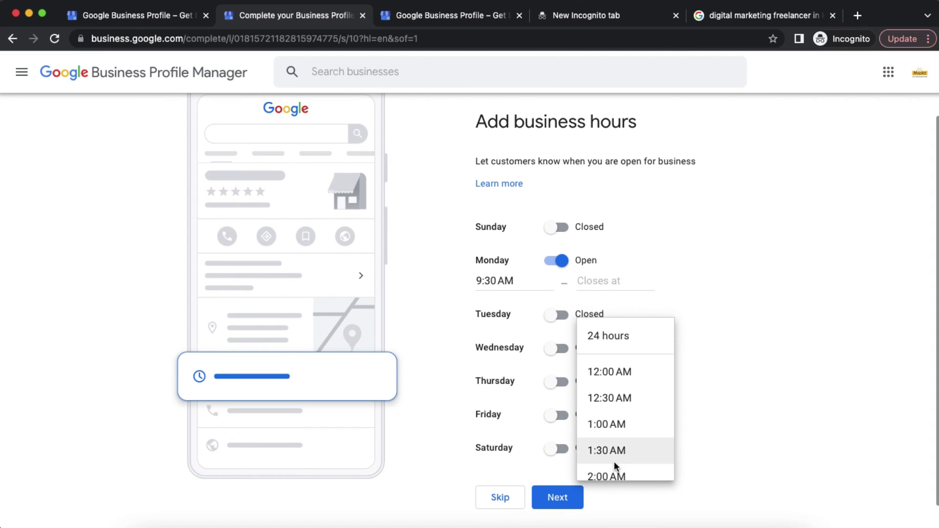
{"action": "scroll", "coordinate": [614, 462], "scroll_direction": "down", "scroll_amount": 14}
{"action": "scroll", "coordinate": [616, 465], "scroll_direction": "down", "scroll_amount": 12}
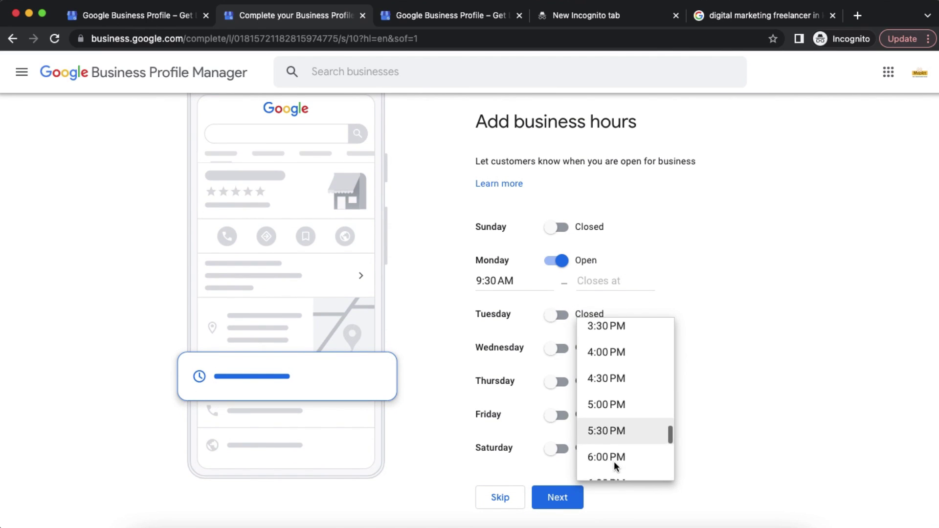
{"action": "scroll", "coordinate": [614, 461], "scroll_direction": "down", "scroll_amount": 2}
{"action": "scroll", "coordinate": [615, 462], "scroll_direction": "up", "scroll_amount": 3}
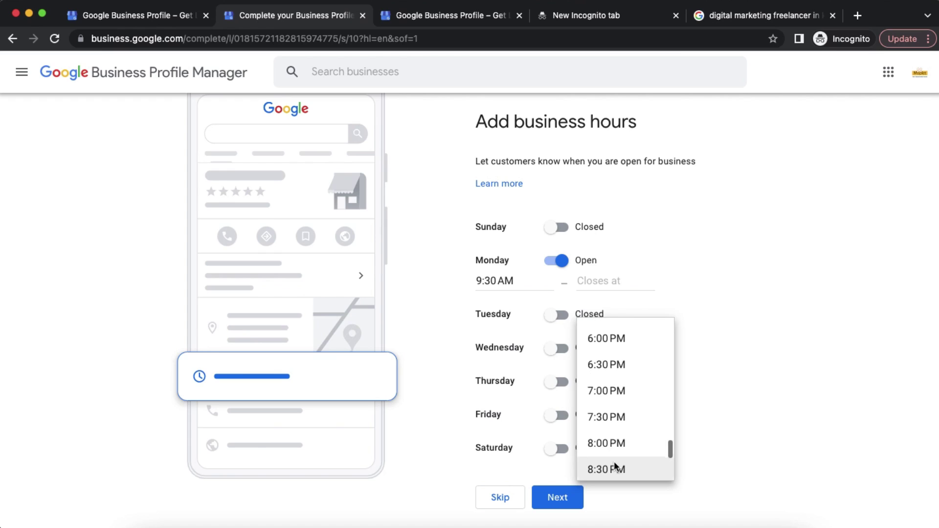
{"action": "left_click", "coordinate": [602, 367]}
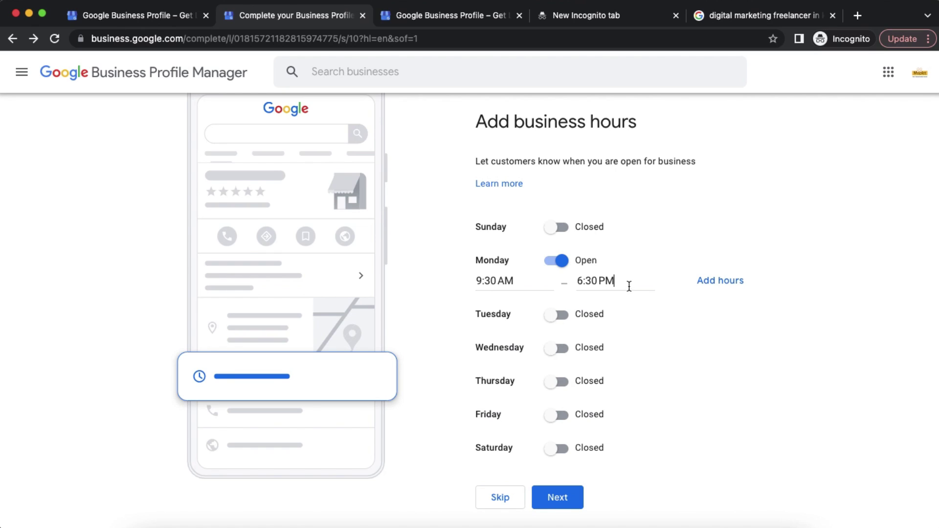
Remove the extra Monday time row, mark Monday Closed, and skip business hours.
{"action": "left_click", "coordinate": [722, 283]}
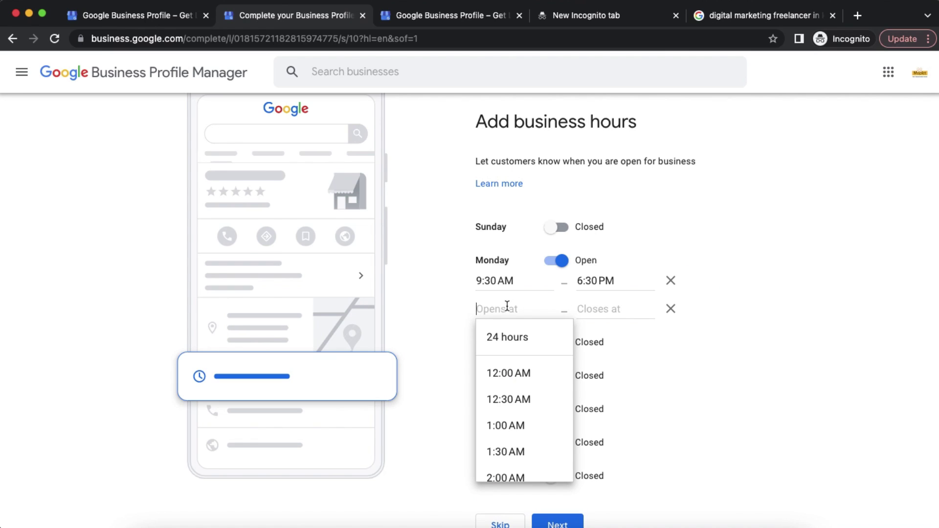
{"action": "left_click", "coordinate": [670, 310]}
{"action": "left_click", "coordinate": [670, 310]}
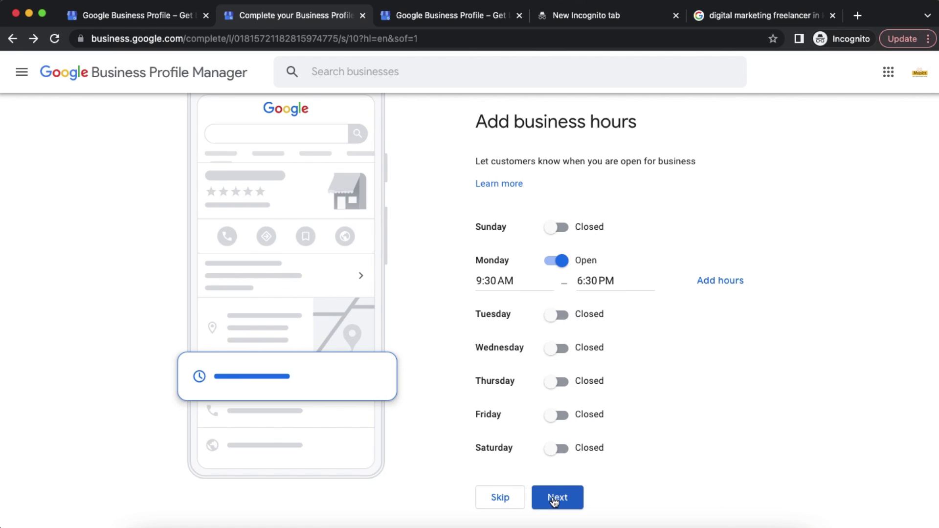
{"action": "left_click", "coordinate": [558, 259]}
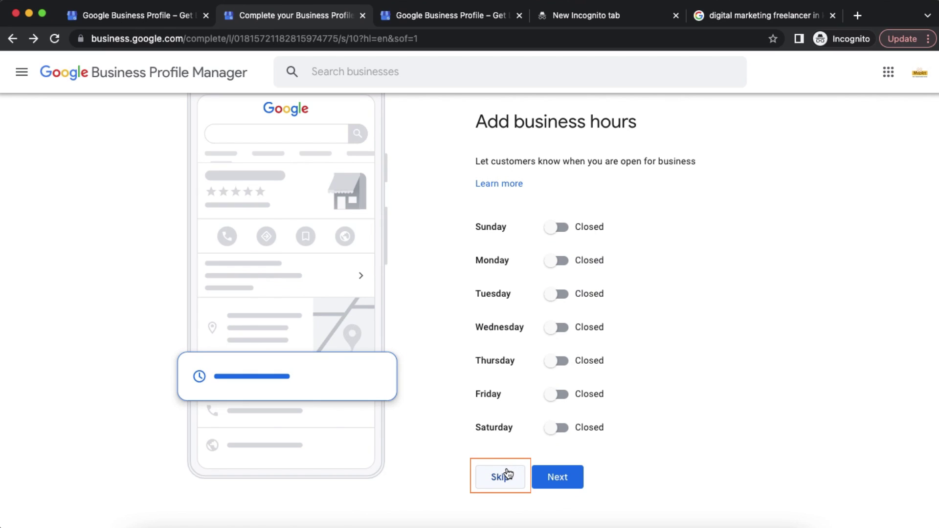
{"action": "left_click", "coordinate": [505, 476]}
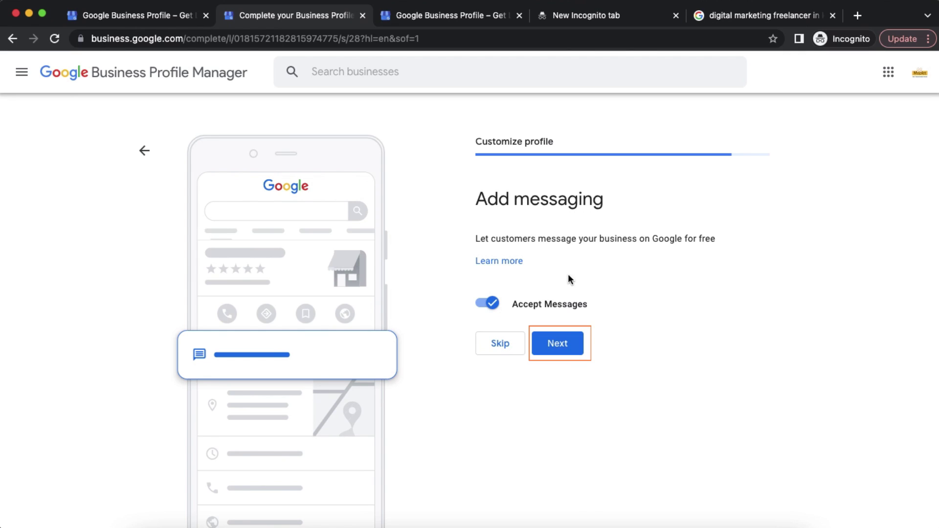
Keep Accept Messages on and skip the business description, leaving it empty.
{"action": "left_click", "coordinate": [564, 351]}
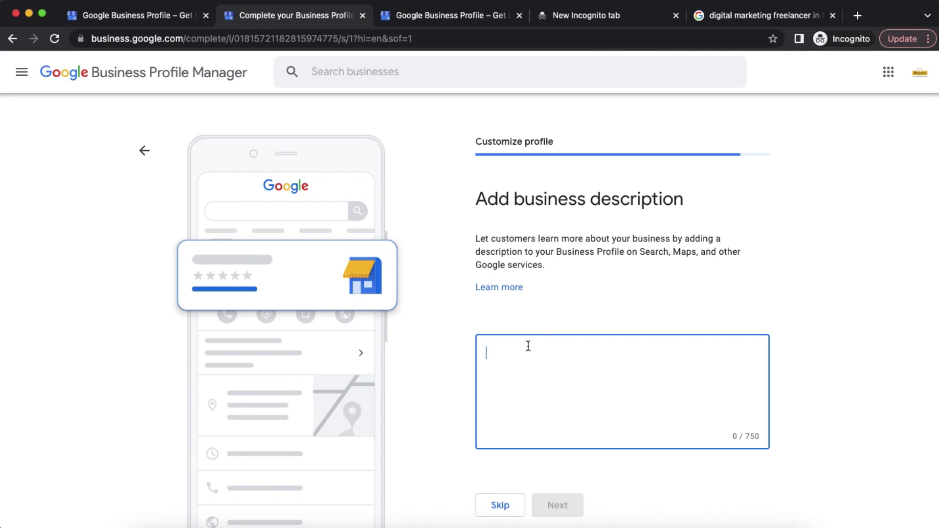
{"action": "scroll", "coordinate": [546, 380], "scroll_direction": "down", "scroll_amount": 2}
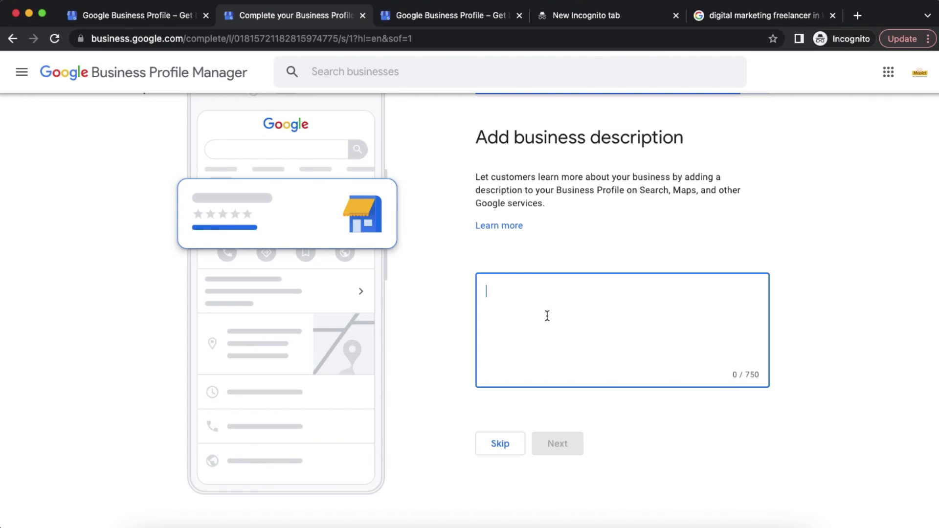
{"action": "left_click", "coordinate": [501, 444]}
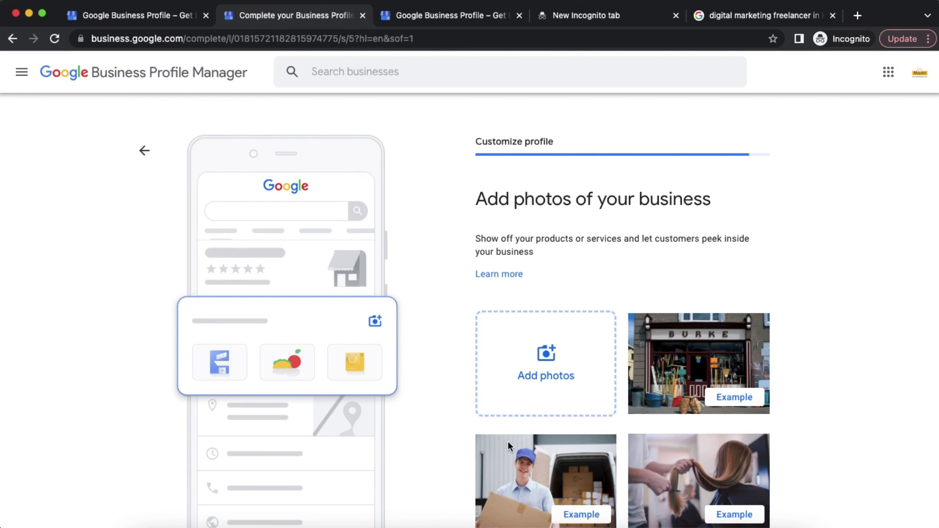
Skip the Add photos page without uploading any business photos.
{"action": "scroll", "coordinate": [508, 442], "scroll_direction": "down", "scroll_amount": 2}
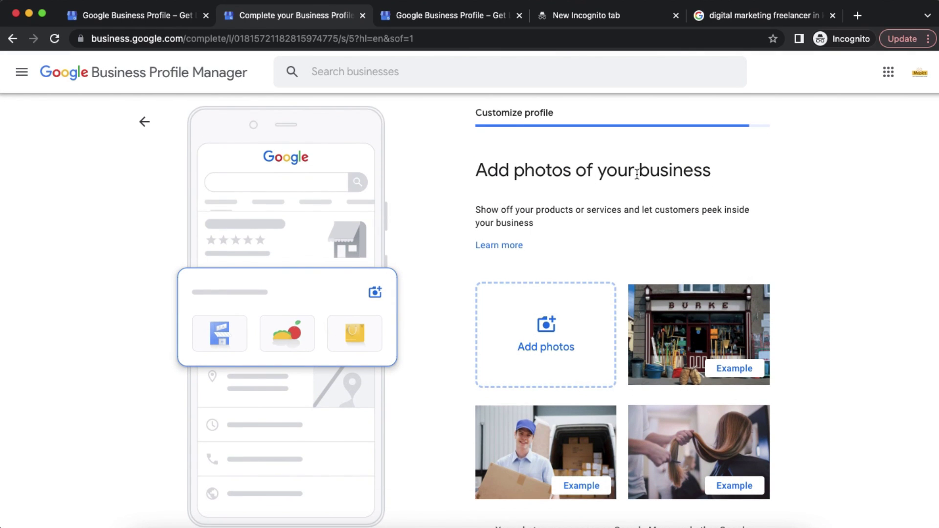
{"action": "scroll", "coordinate": [593, 354], "scroll_direction": "down", "scroll_amount": 2}
{"action": "scroll", "coordinate": [594, 354], "scroll_direction": "up", "scroll_amount": 1}
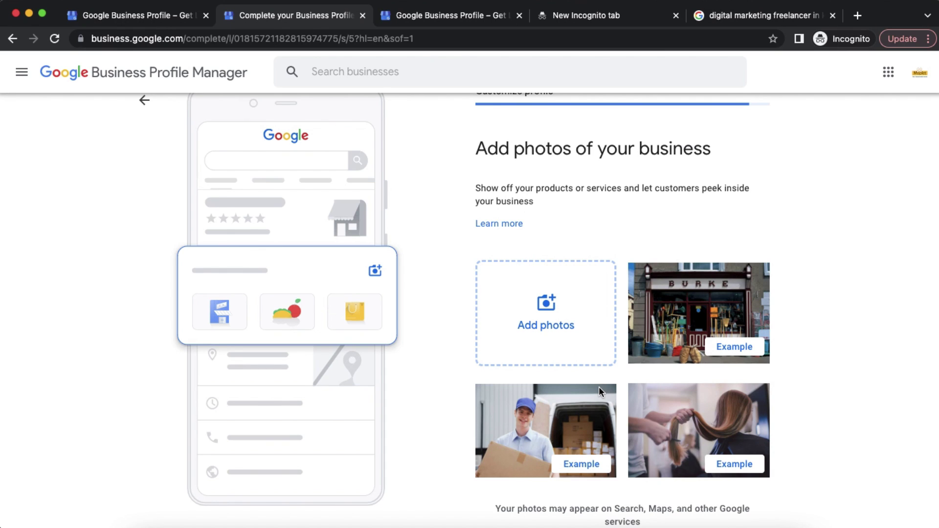
{"action": "scroll", "coordinate": [599, 391], "scroll_direction": "down", "scroll_amount": 3}
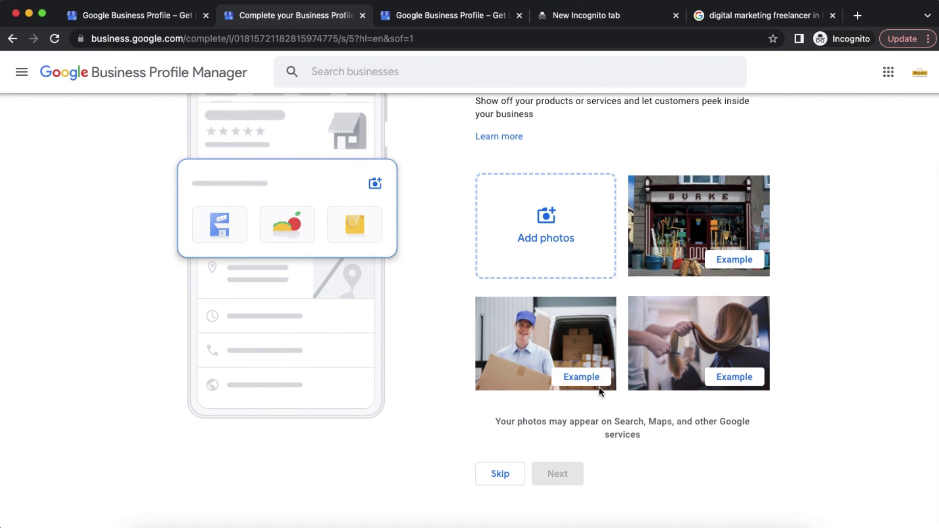
{"action": "left_click", "coordinate": [502, 474]}
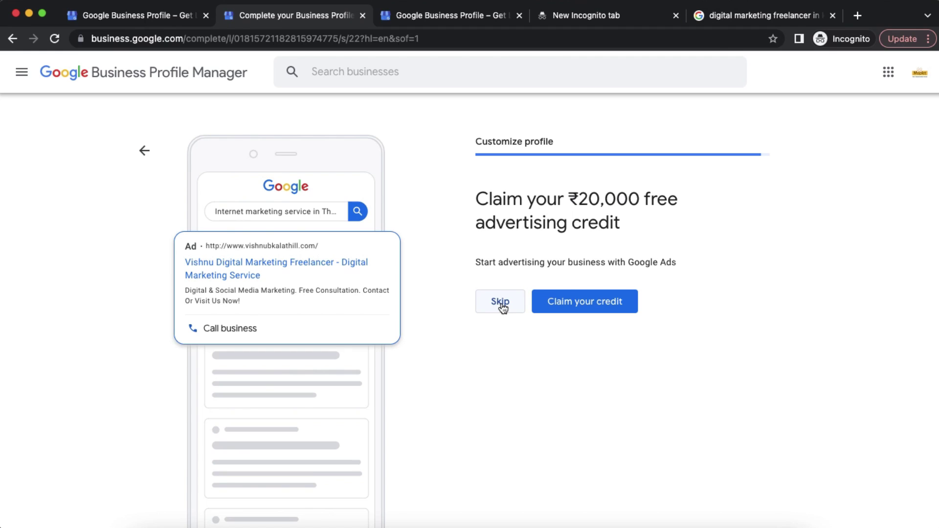
Decline the ₹20,000 ad credit and continue past the verification notice.
{"action": "left_click", "coordinate": [500, 303]}
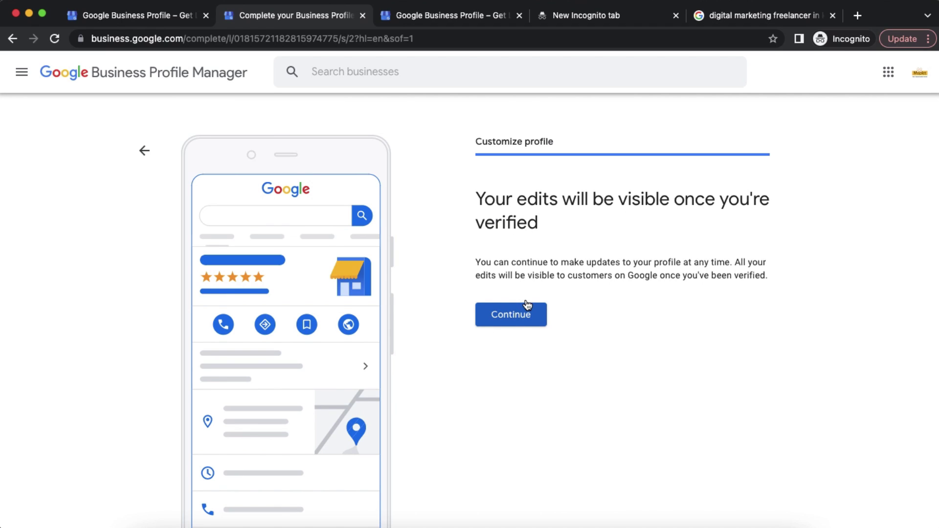
{"action": "left_click", "coordinate": [527, 324]}
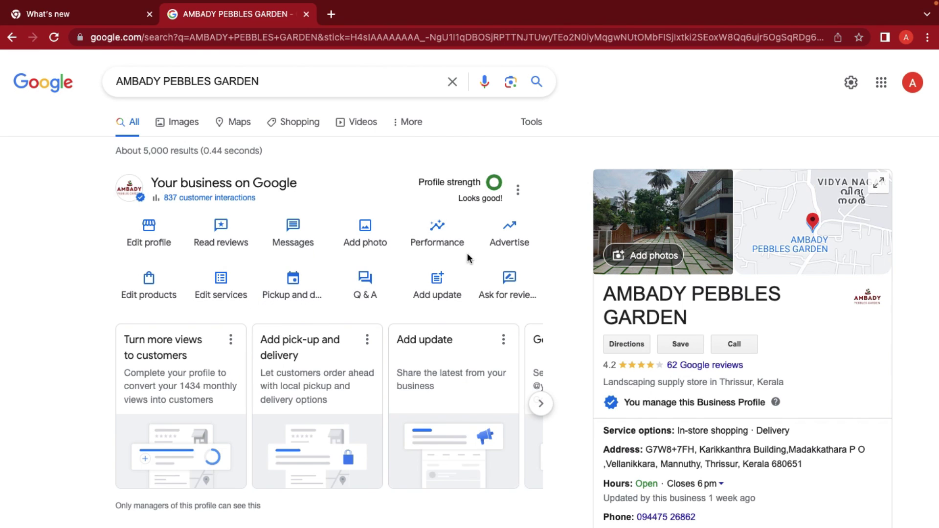
Open Edit profile and review About, contact, location, 08:00–18:00 hours, Vishu closure and payments.
{"action": "left_click", "coordinate": [152, 231]}
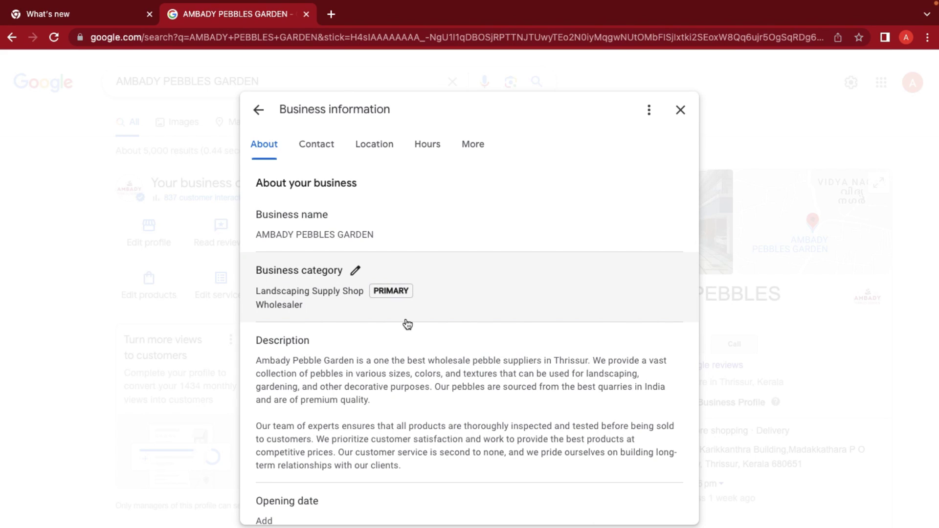
{"action": "scroll", "coordinate": [406, 324], "scroll_direction": "down", "scroll_amount": 2}
{"action": "scroll", "coordinate": [399, 396], "scroll_direction": "down", "scroll_amount": 3}
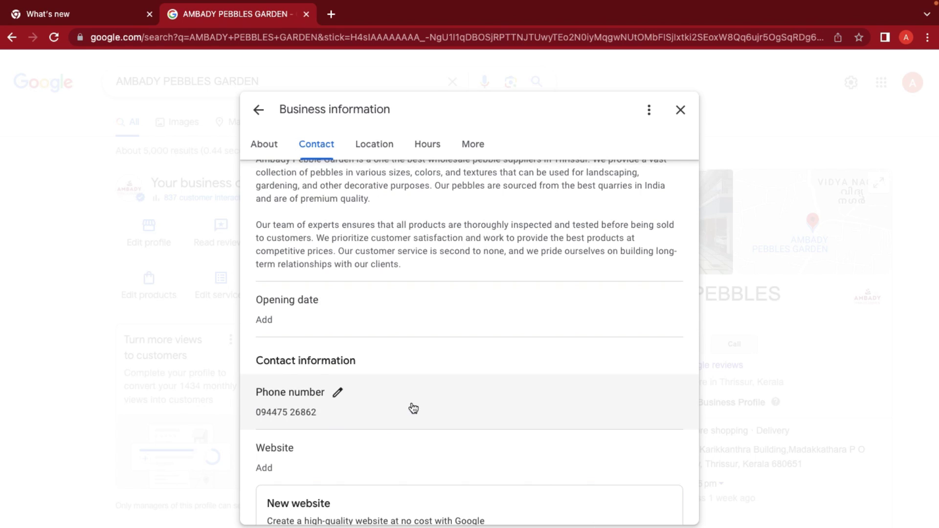
{"action": "scroll", "coordinate": [413, 409], "scroll_direction": "down", "scroll_amount": 2}
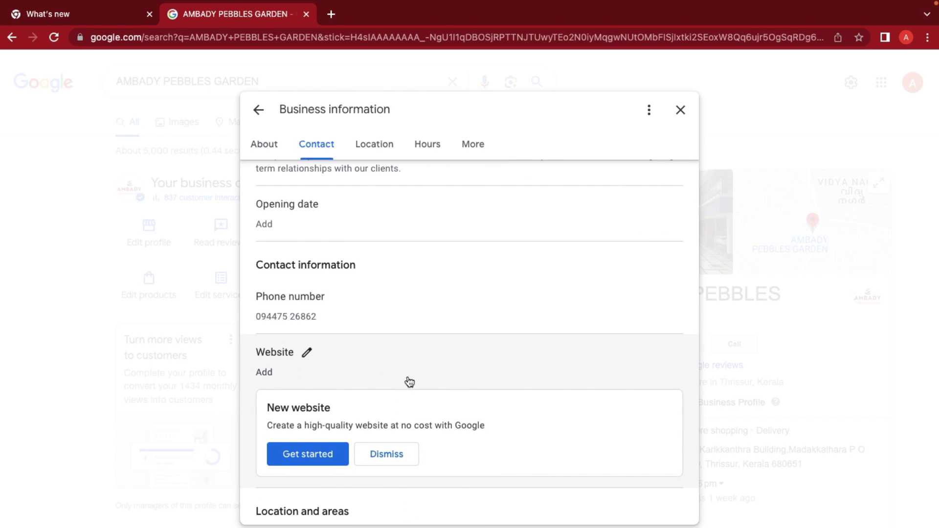
{"action": "scroll", "coordinate": [428, 412], "scroll_direction": "down", "scroll_amount": 3}
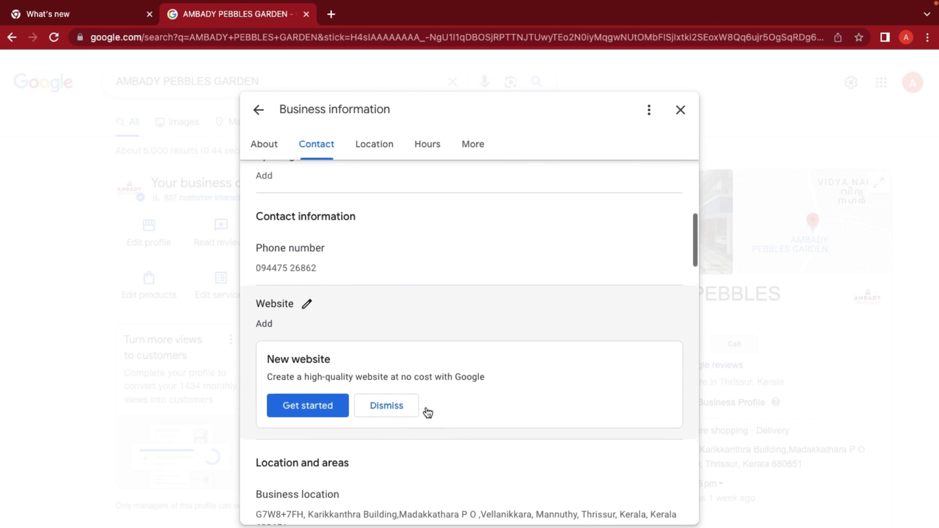
{"action": "scroll", "coordinate": [428, 412], "scroll_direction": "down", "scroll_amount": 3}
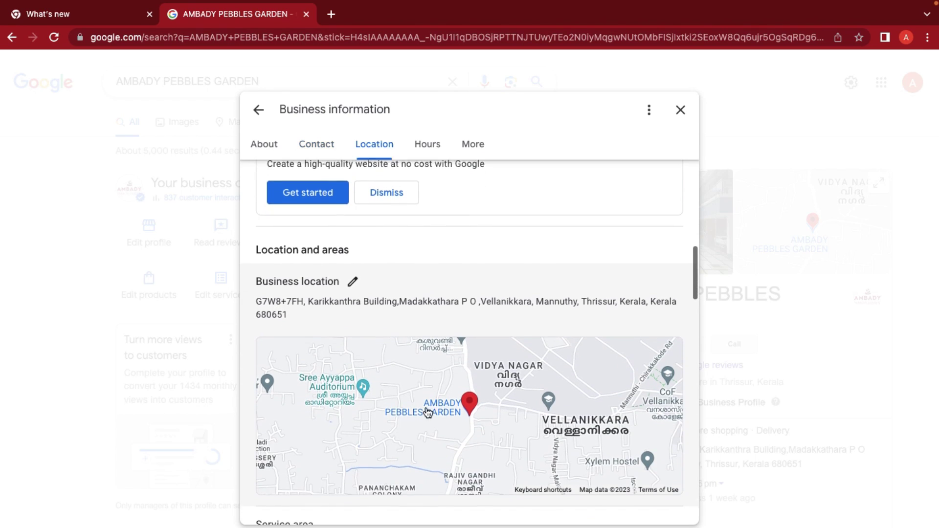
{"action": "scroll", "coordinate": [459, 383], "scroll_direction": "down", "scroll_amount": 5}
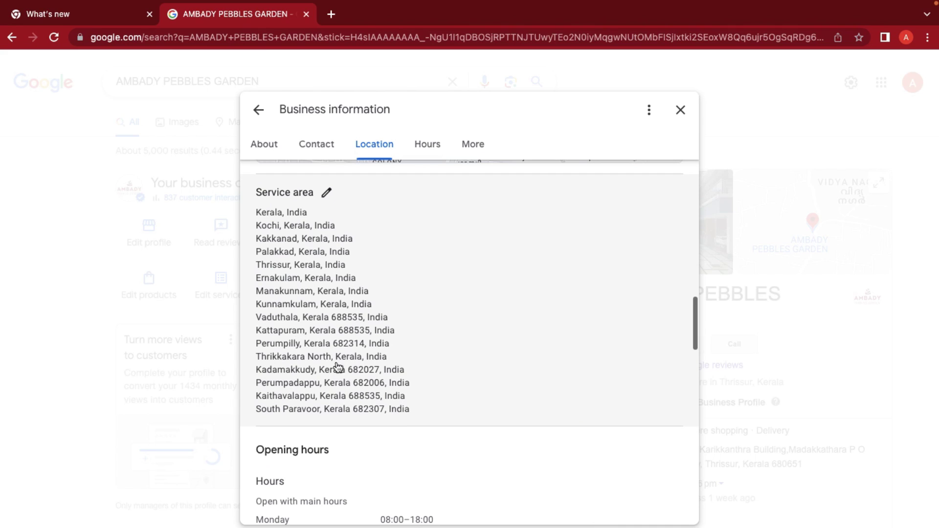
{"action": "scroll", "coordinate": [420, 377], "scroll_direction": "down", "scroll_amount": 1}
{"action": "scroll", "coordinate": [419, 377], "scroll_direction": "down", "scroll_amount": 4}
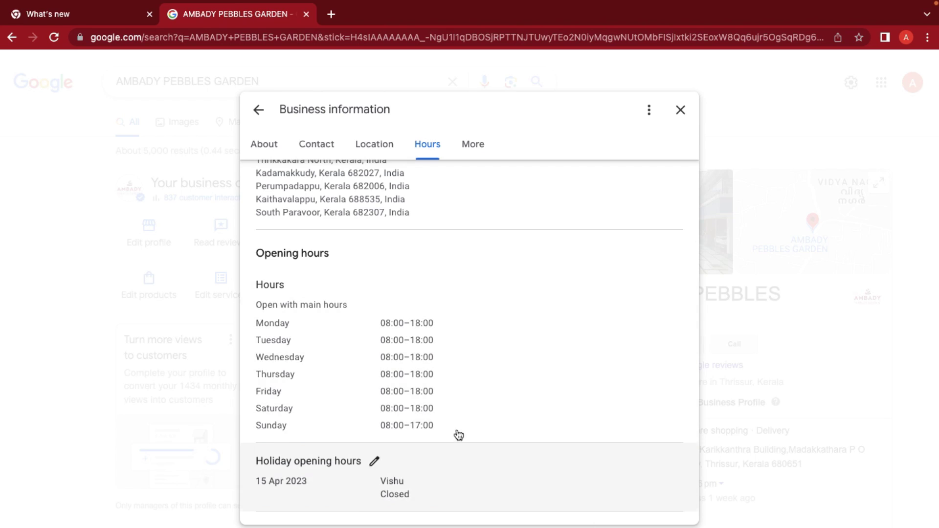
{"action": "scroll", "coordinate": [433, 389], "scroll_direction": "down", "scroll_amount": 3}
{"action": "scroll", "coordinate": [434, 390], "scroll_direction": "down", "scroll_amount": 2}
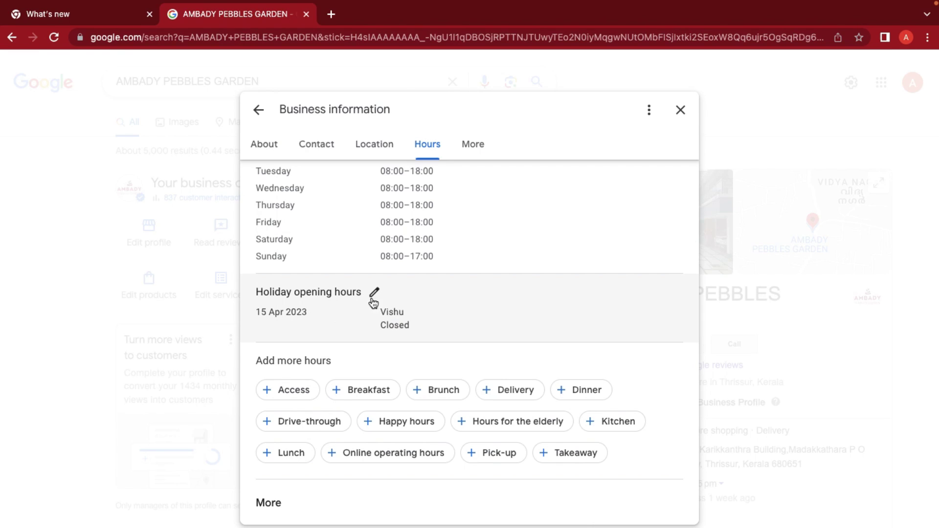
{"action": "scroll", "coordinate": [436, 366], "scroll_direction": "down", "scroll_amount": 5}
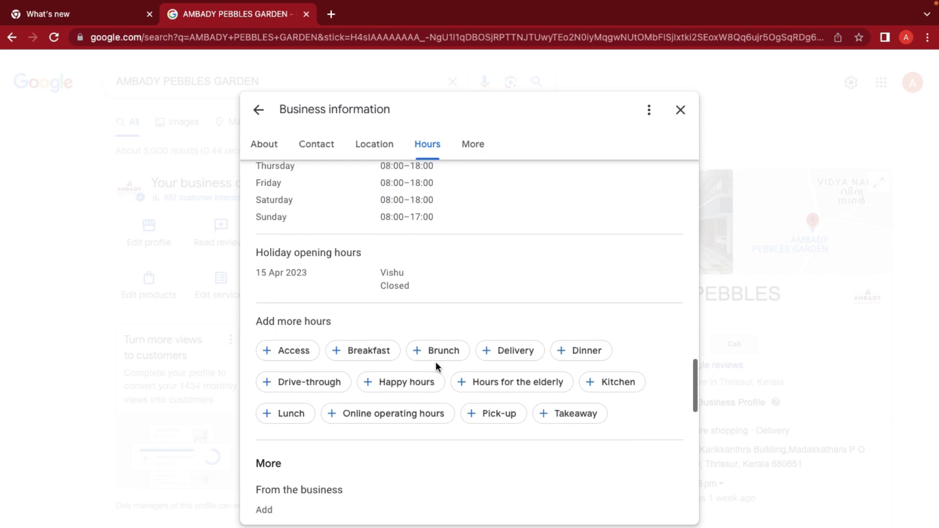
{"action": "scroll", "coordinate": [437, 368], "scroll_direction": "down", "scroll_amount": 2}
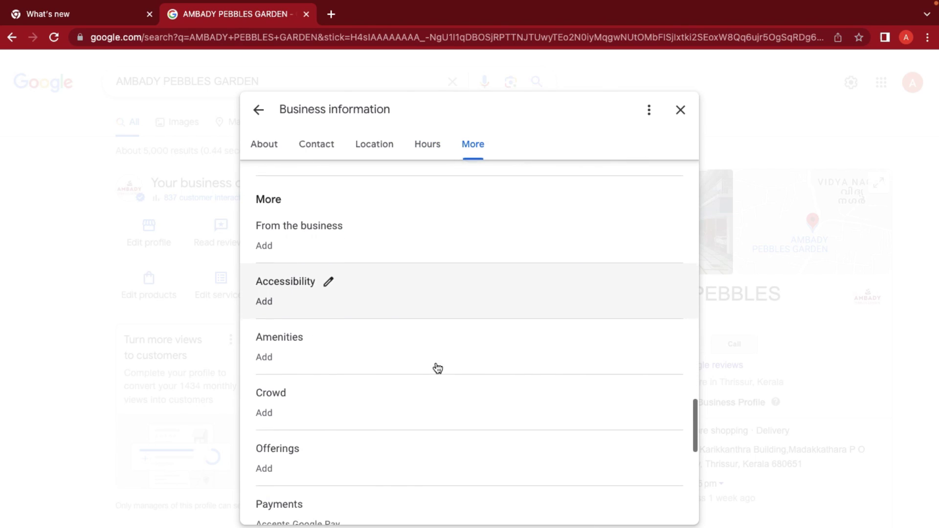
{"action": "scroll", "coordinate": [362, 415], "scroll_direction": "down", "scroll_amount": 2}
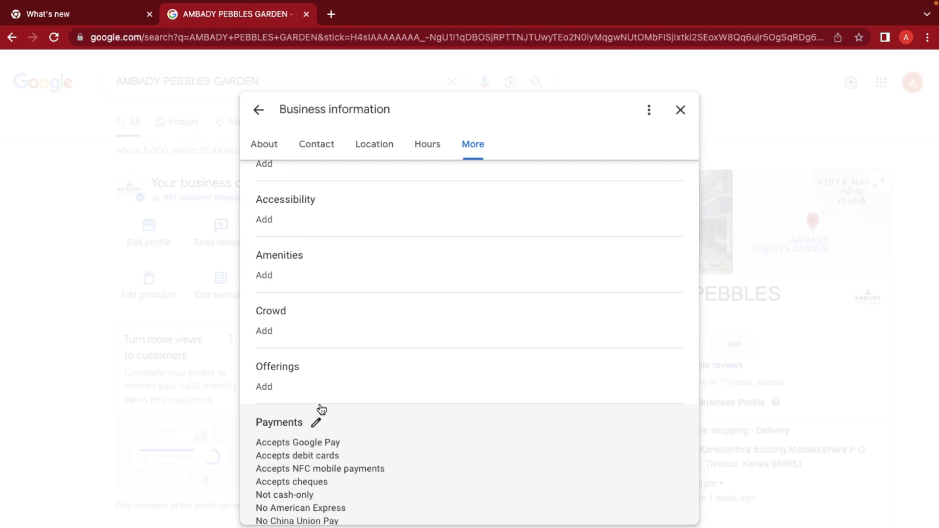
{"action": "scroll", "coordinate": [319, 409], "scroll_direction": "down", "scroll_amount": 2}
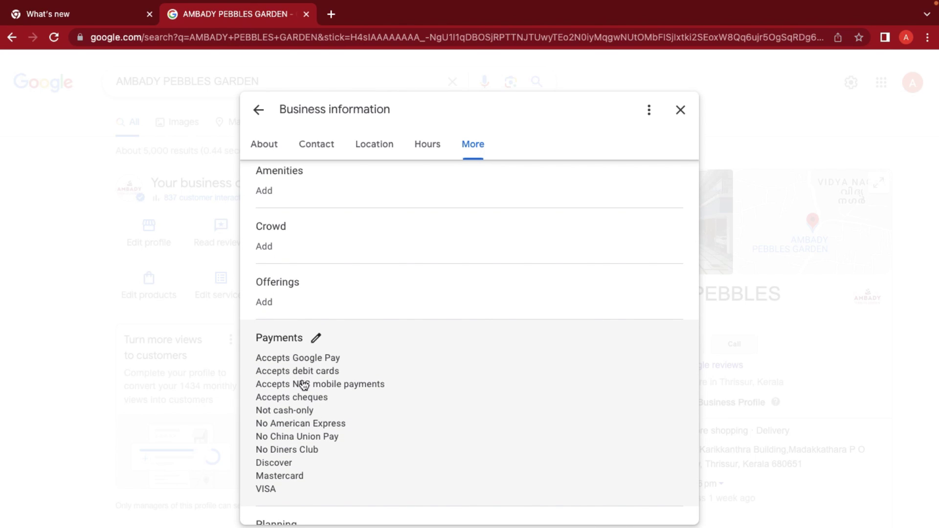
Open the payment options and service options sections for editing.
{"action": "left_click", "coordinate": [317, 337]}
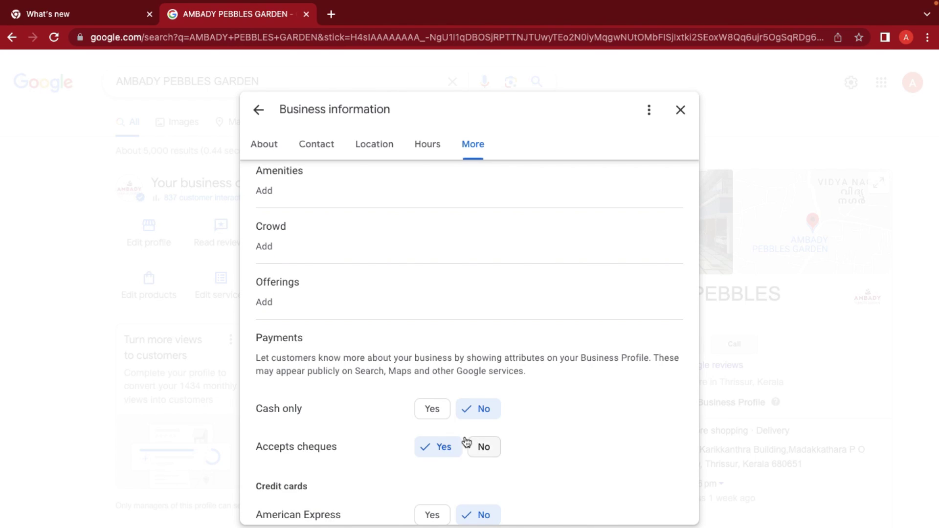
{"action": "scroll", "coordinate": [446, 470], "scroll_direction": "down", "scroll_amount": 2}
{"action": "scroll", "coordinate": [447, 471], "scroll_direction": "down", "scroll_amount": 7}
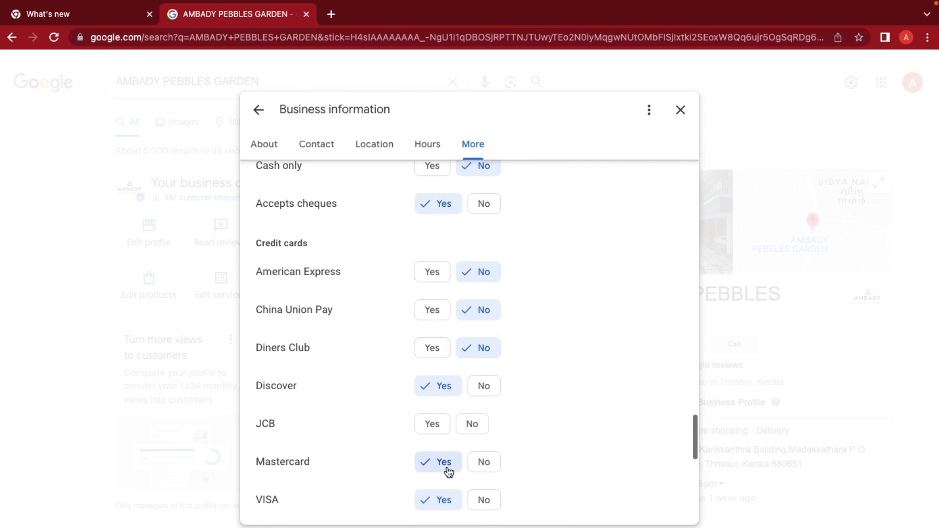
{"action": "scroll", "coordinate": [448, 472], "scroll_direction": "down", "scroll_amount": 4}
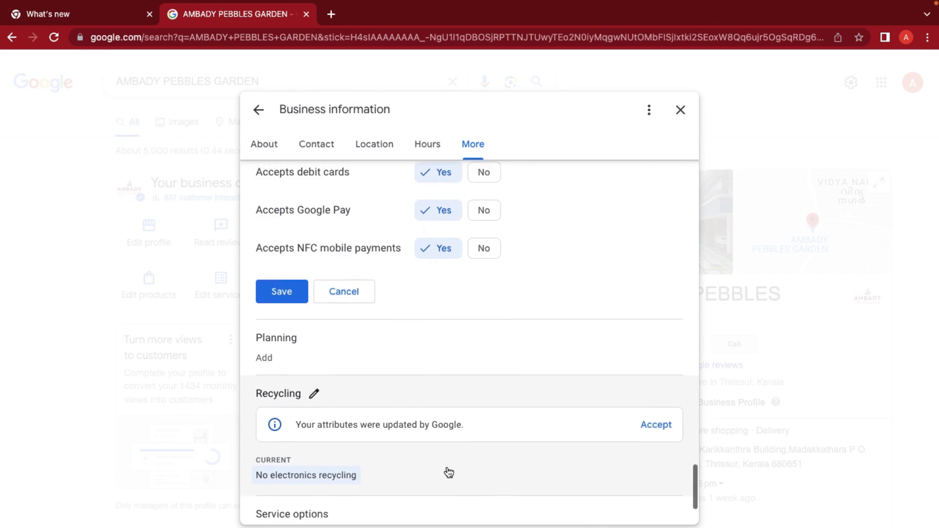
{"action": "left_click", "coordinate": [342, 404]}
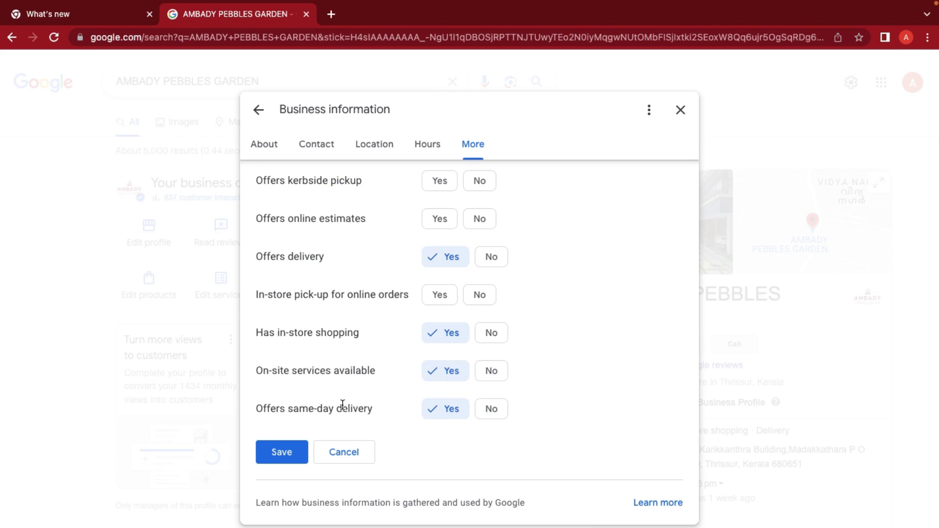
{"action": "scroll", "coordinate": [343, 404], "scroll_direction": "up", "scroll_amount": 2}
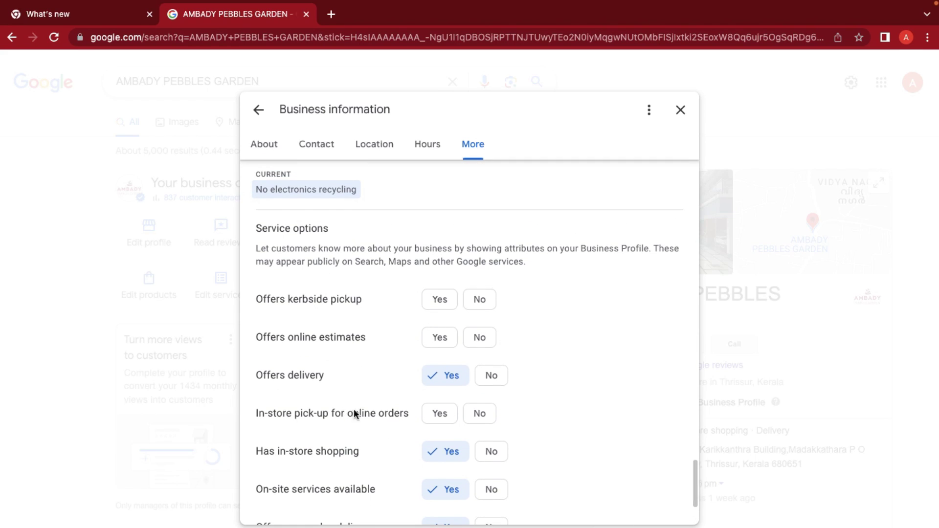
{"action": "scroll", "coordinate": [358, 426], "scroll_direction": "down", "scroll_amount": 2}
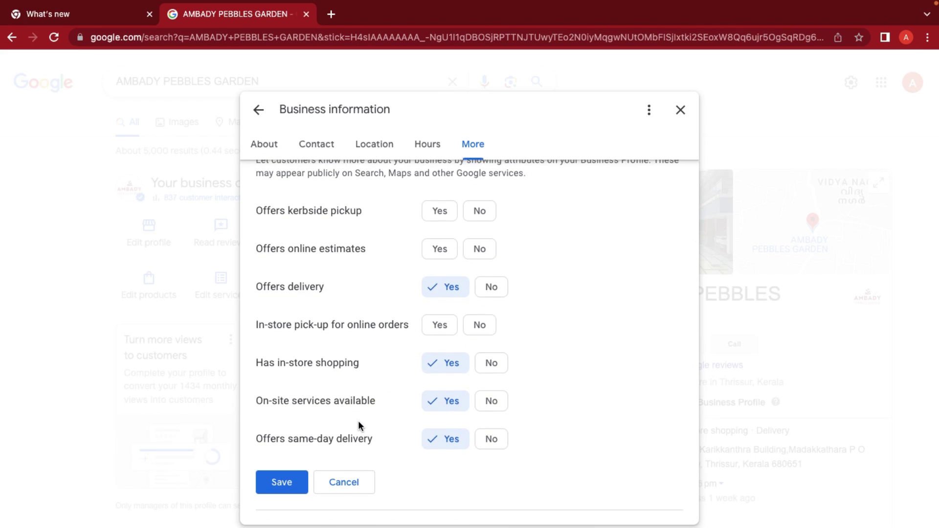
{"action": "scroll", "coordinate": [359, 426], "scroll_direction": "up", "scroll_amount": 5}
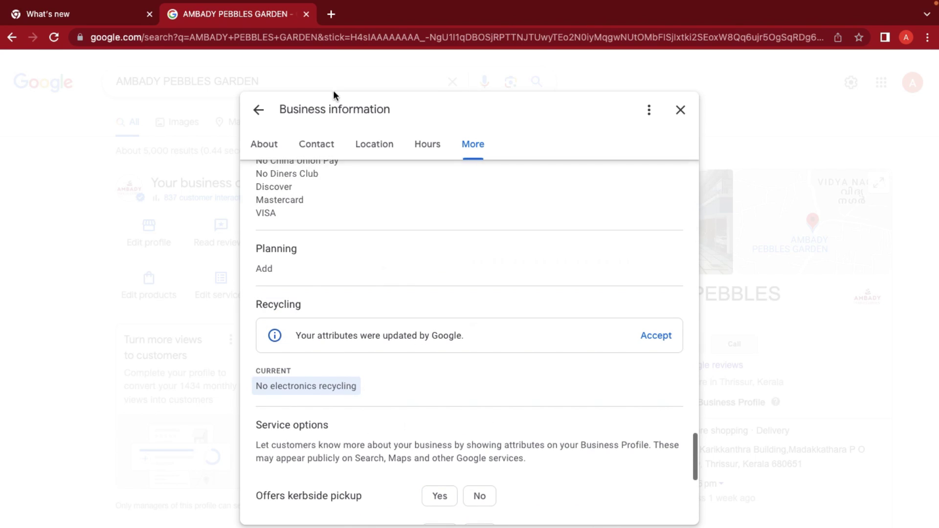
Check the Contact, About, Location, Hours and More tabs, then close the editor unsaved.
{"action": "left_click", "coordinate": [310, 150]}
{"action": "left_click", "coordinate": [266, 147]}
{"action": "left_click", "coordinate": [340, 152]}
{"action": "left_click", "coordinate": [389, 146]}
{"action": "left_click", "coordinate": [441, 143]}
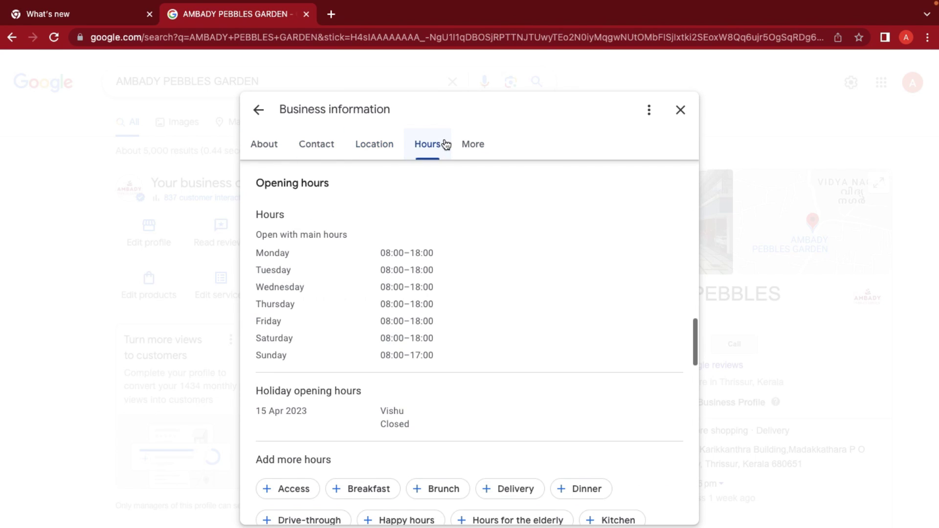
{"action": "left_click", "coordinate": [477, 149]}
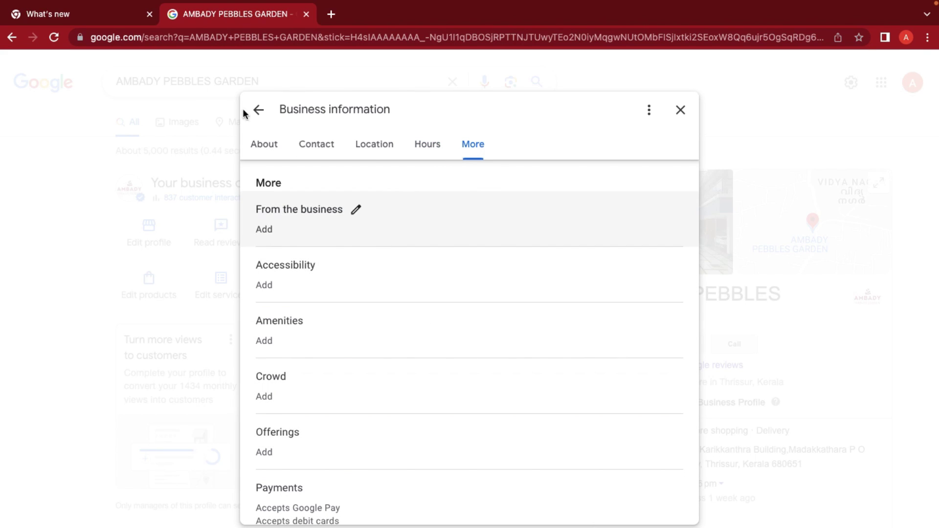
{"action": "left_click", "coordinate": [260, 111]}
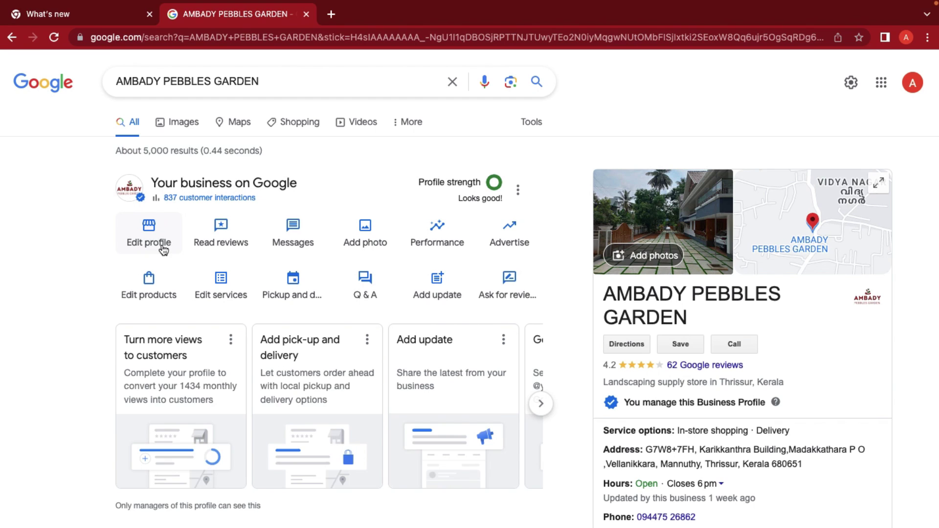
Read through the business's customer reviews, then close them.
{"action": "left_click", "coordinate": [227, 236]}
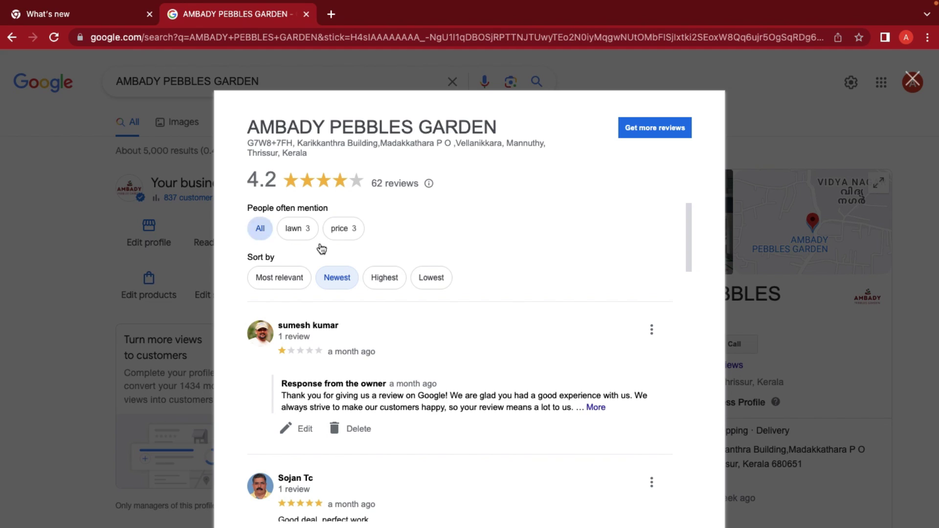
{"action": "scroll", "coordinate": [364, 417], "scroll_direction": "down", "scroll_amount": 3}
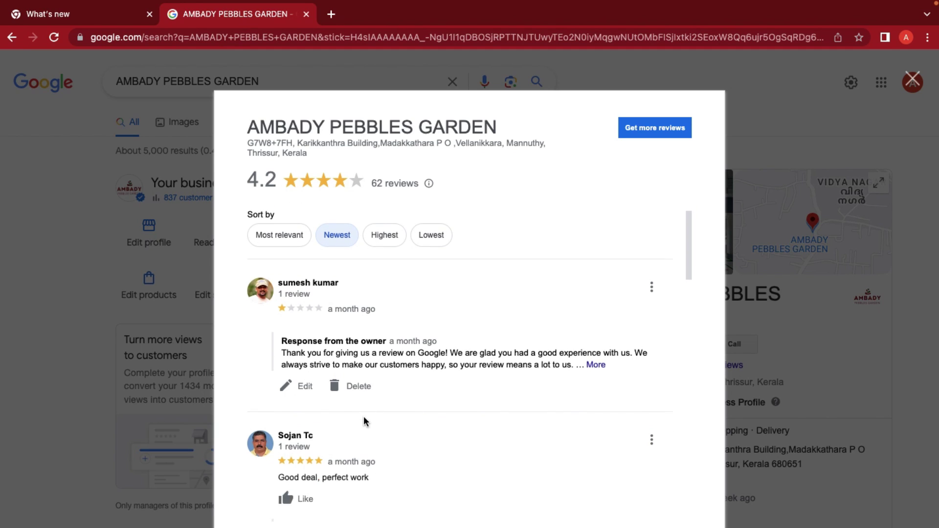
{"action": "scroll", "coordinate": [363, 415], "scroll_direction": "up", "scroll_amount": 3}
{"action": "scroll", "coordinate": [363, 416], "scroll_direction": "down", "scroll_amount": 1}
{"action": "scroll", "coordinate": [363, 415], "scroll_direction": "down", "scroll_amount": 8}
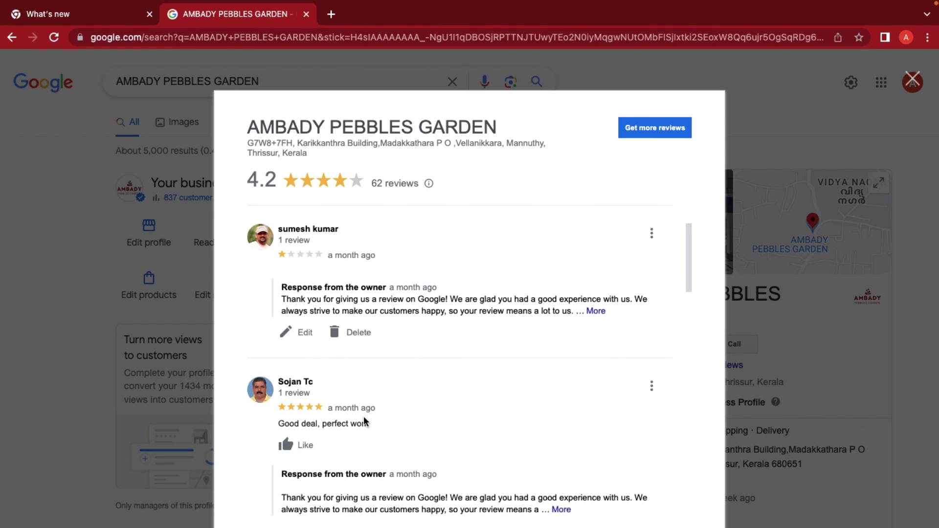
{"action": "left_click", "coordinate": [170, 263]}
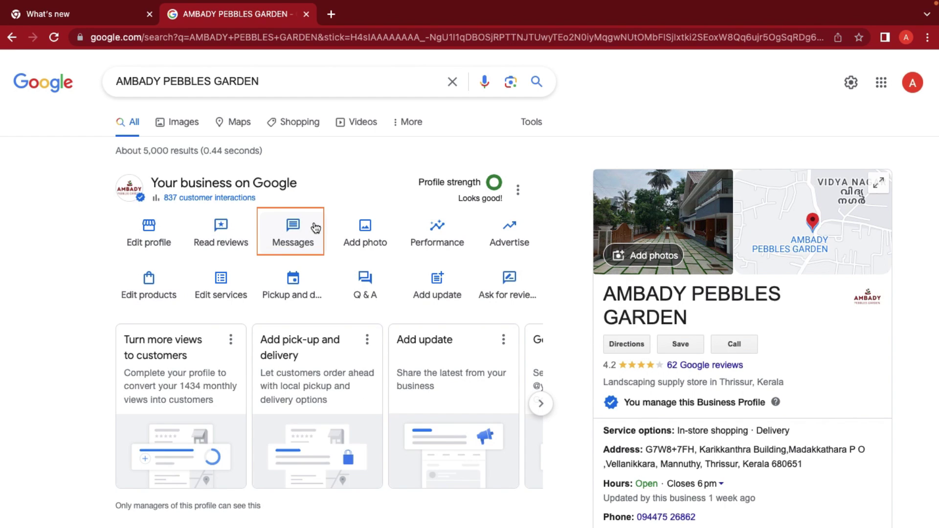
Review the customer conversation in Messages, then bring up the Add photo options.
{"action": "left_click", "coordinate": [294, 231]}
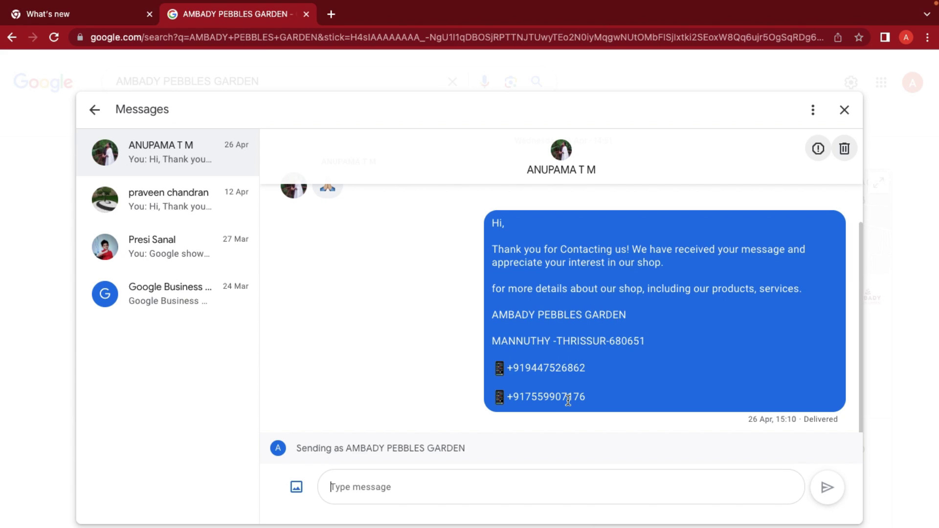
{"action": "left_click", "coordinate": [845, 110]}
{"action": "left_click", "coordinate": [368, 227]}
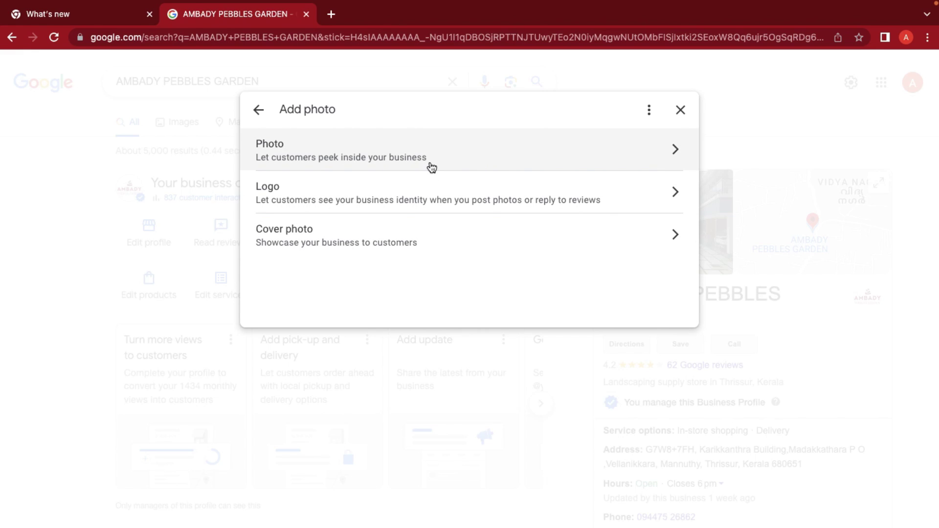
Dismiss Add photo and set the Performance report's time period to Apr 2023–May 2023.
{"action": "left_click", "coordinate": [679, 109]}
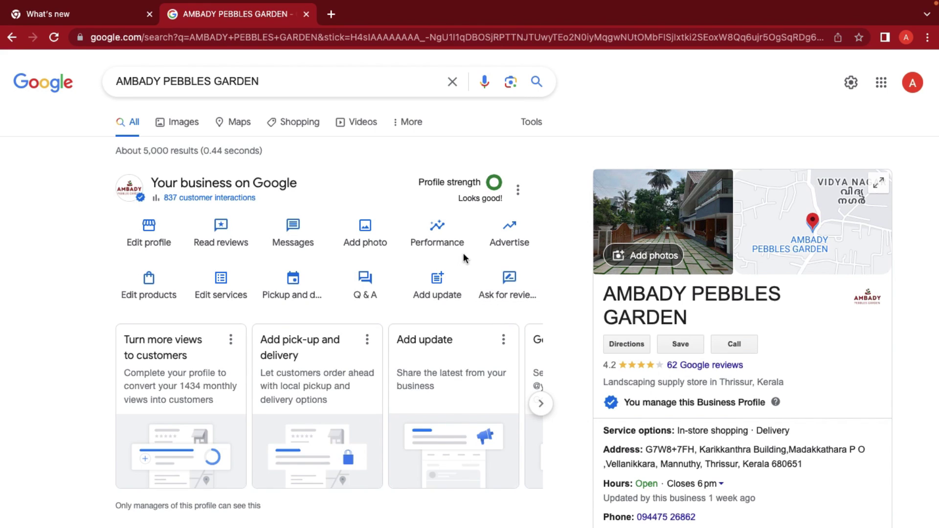
{"action": "left_click", "coordinate": [438, 231]}
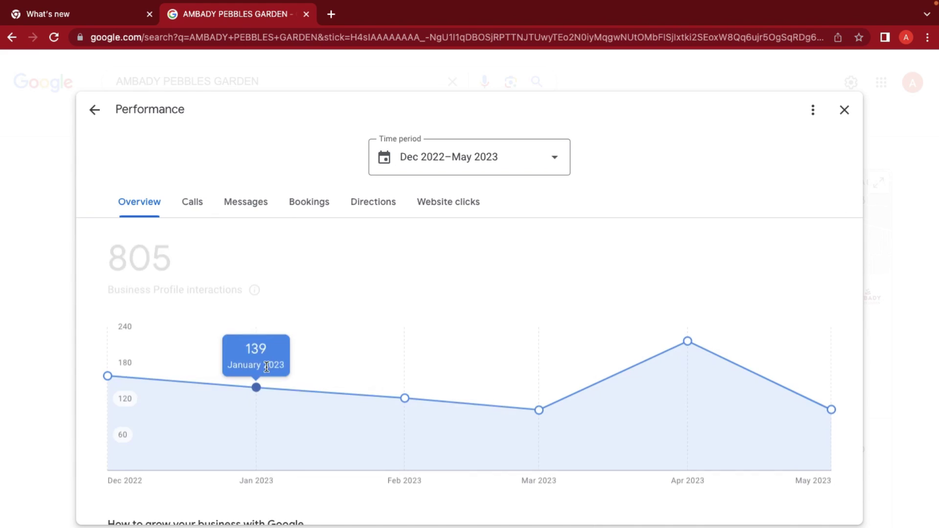
{"action": "left_click", "coordinate": [515, 166]}
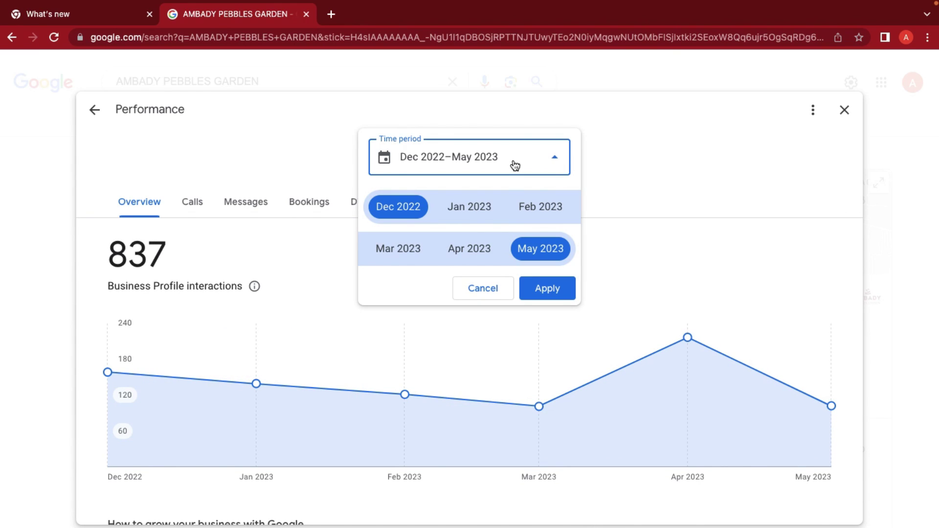
{"action": "left_click", "coordinate": [388, 203]}
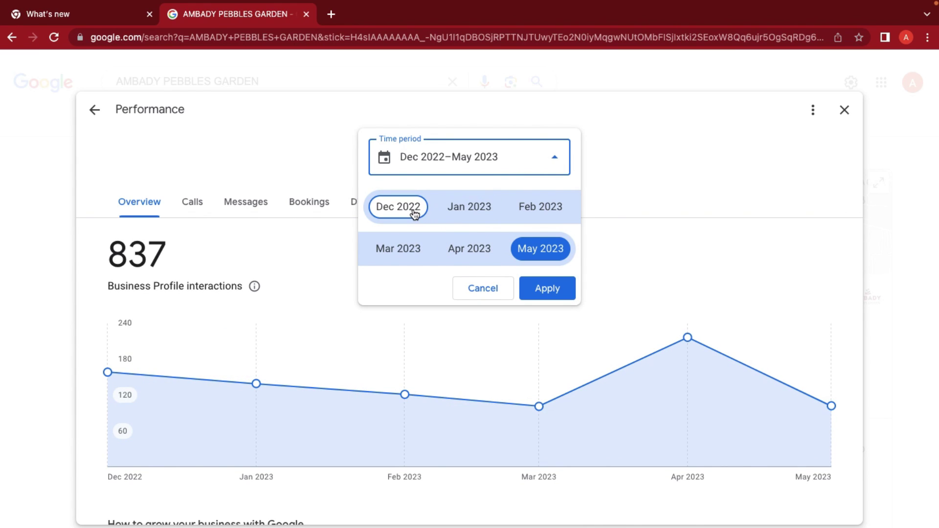
{"action": "left_click", "coordinate": [549, 257]}
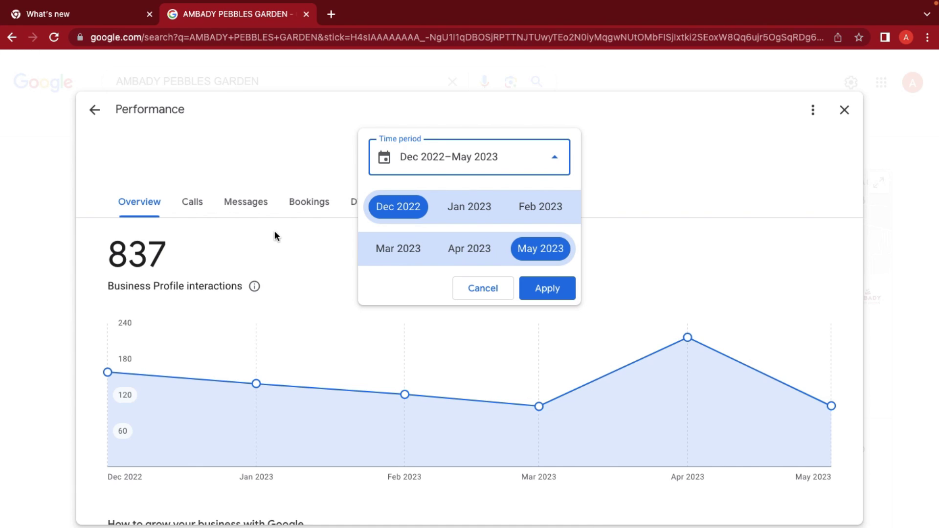
{"action": "left_click", "coordinate": [474, 252]}
{"action": "left_click", "coordinate": [552, 249]}
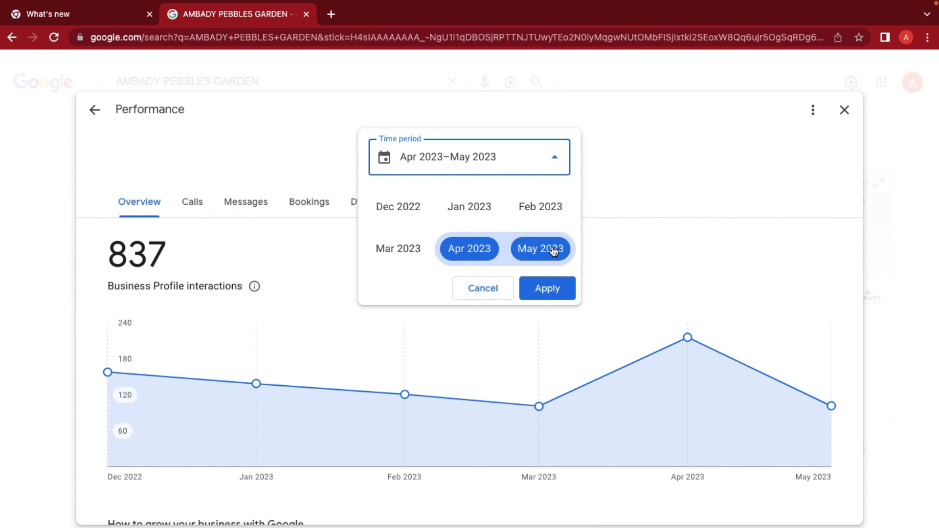
{"action": "left_click", "coordinate": [552, 292]}
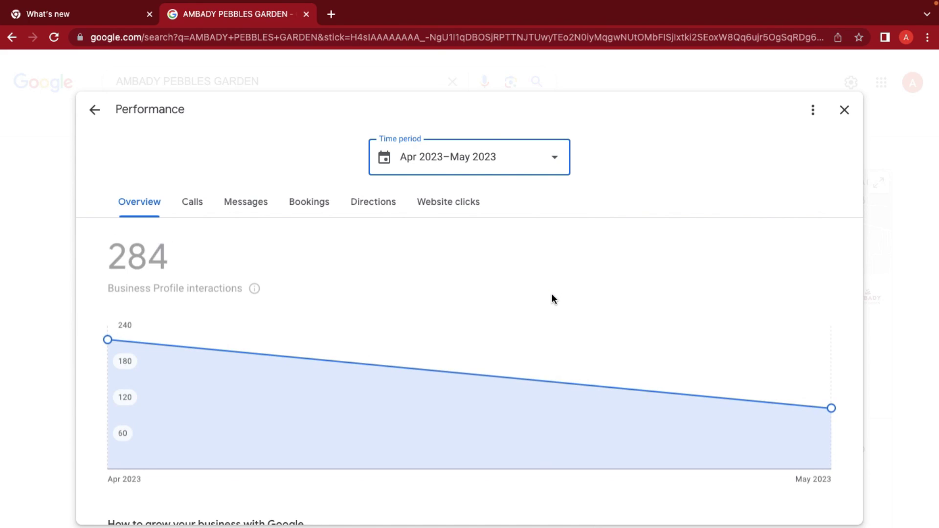
{"action": "mouse_move", "coordinate": [388, 348]}
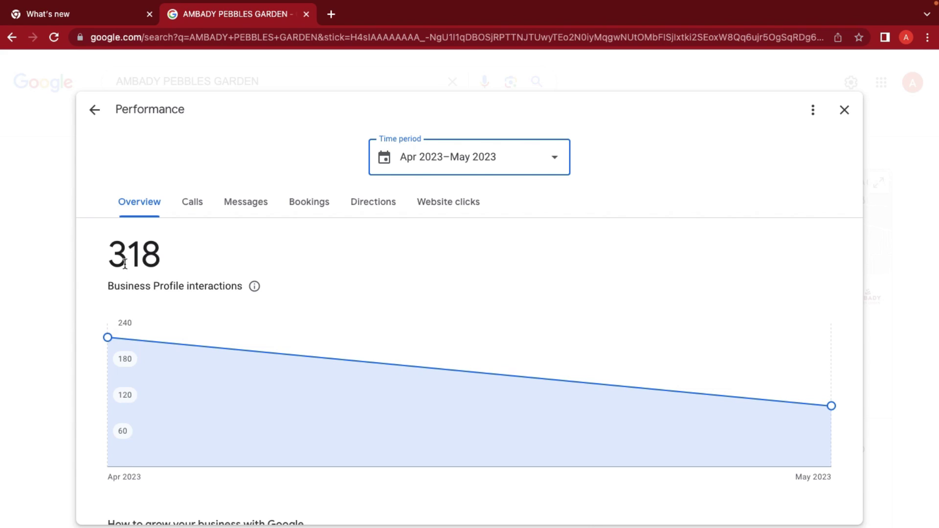
Scroll the Performance report down to the 'How people discovered you' Searches breakdown.
{"action": "scroll", "coordinate": [243, 327], "scroll_direction": "down", "scroll_amount": 2}
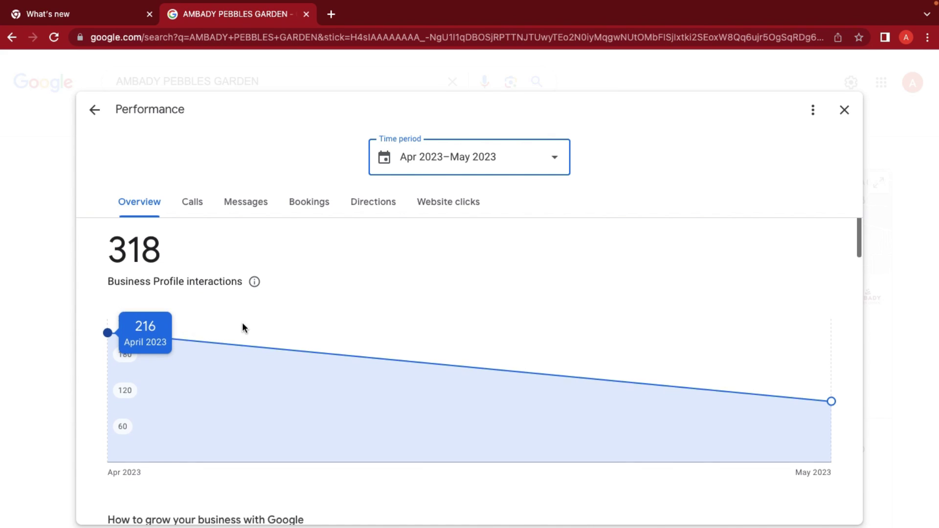
{"action": "scroll", "coordinate": [243, 327], "scroll_direction": "up", "scroll_amount": 1}
{"action": "scroll", "coordinate": [243, 326], "scroll_direction": "down", "scroll_amount": 6}
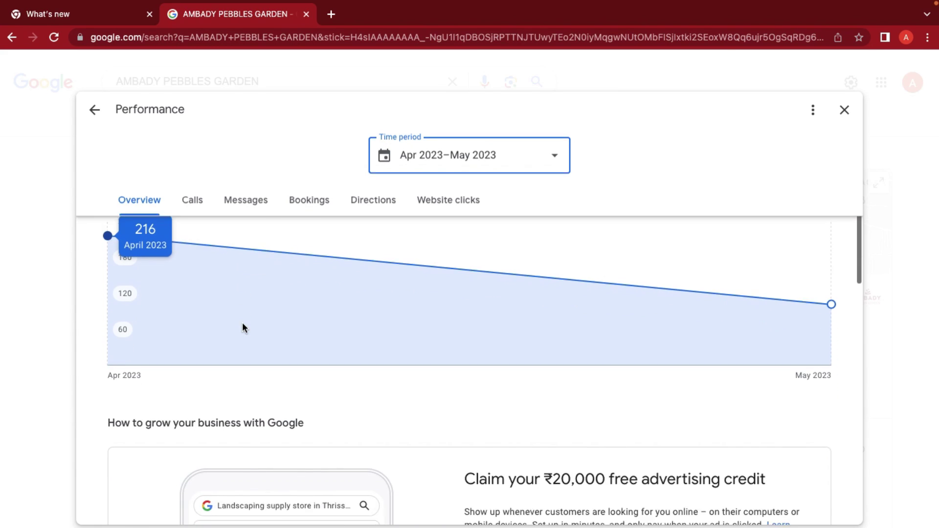
{"action": "scroll", "coordinate": [242, 322], "scroll_direction": "up", "scroll_amount": 5}
{"action": "scroll", "coordinate": [242, 321], "scroll_direction": "down", "scroll_amount": 10}
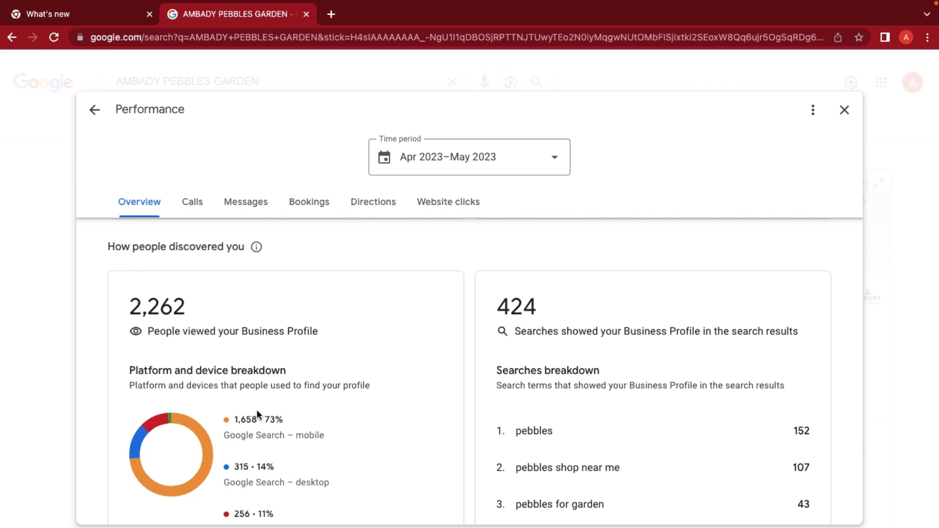
{"action": "scroll", "coordinate": [711, 384], "scroll_direction": "down", "scroll_amount": 2}
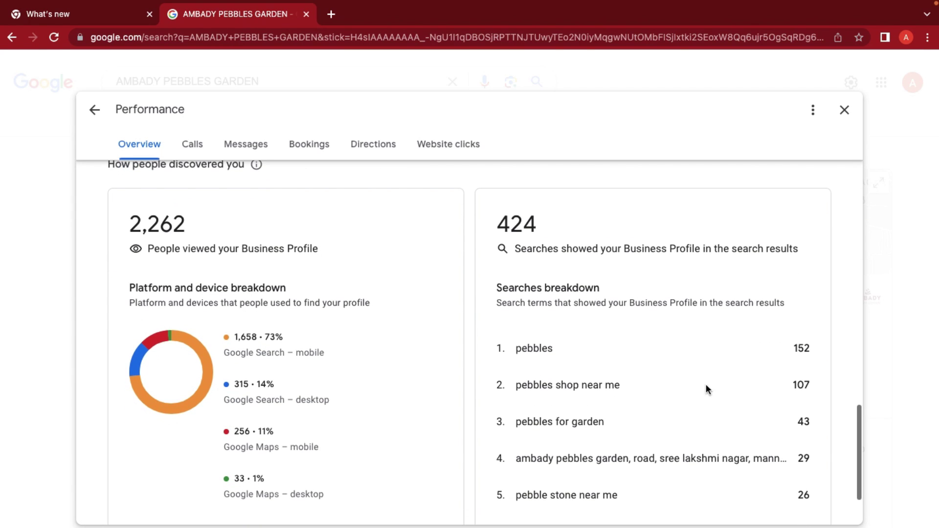
{"action": "scroll", "coordinate": [702, 374], "scroll_direction": "down", "scroll_amount": 2}
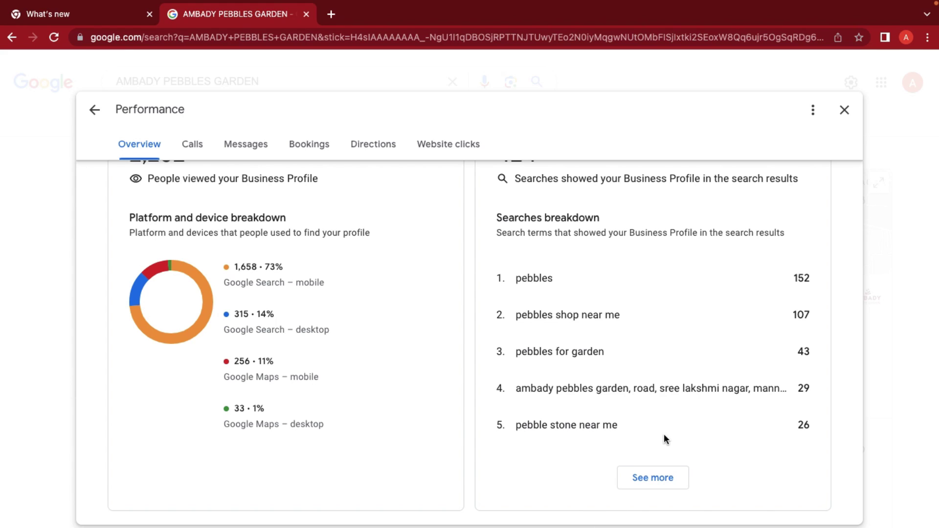
{"action": "scroll", "coordinate": [664, 433], "scroll_direction": "down", "scroll_amount": 5}
{"action": "scroll", "coordinate": [664, 433], "scroll_direction": "up", "scroll_amount": 1}
Check the Calls, Messages, Bookings, Directions (166) and Website clicks (0) figures, then close the report.
{"action": "left_click", "coordinate": [195, 205]}
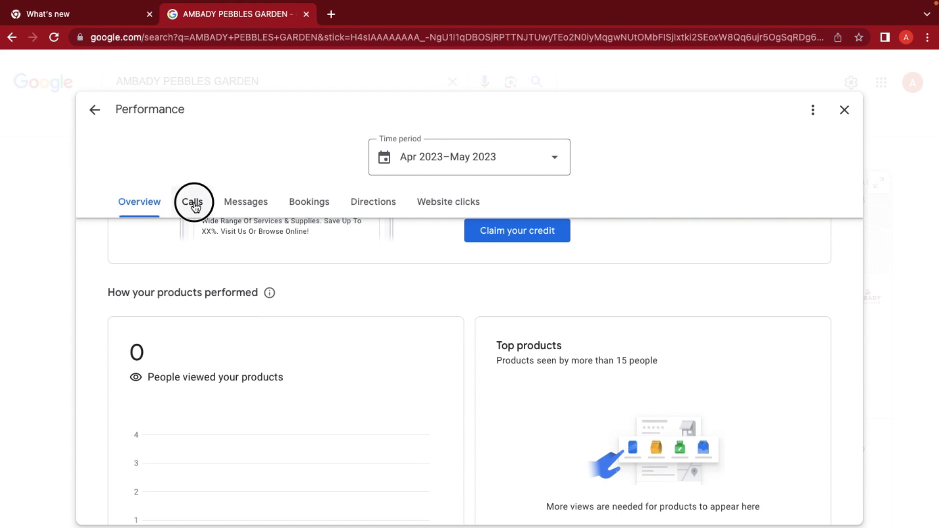
{"action": "mouse_move", "coordinate": [260, 340]}
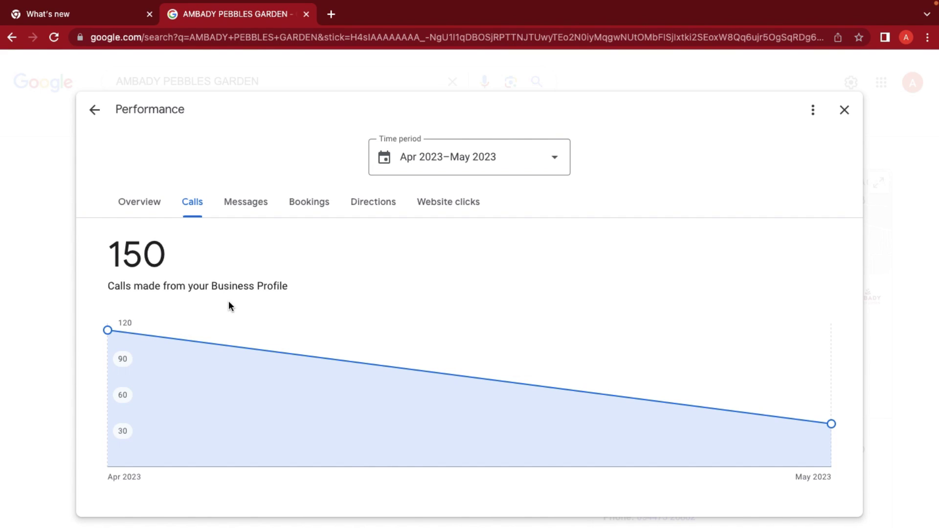
{"action": "left_click", "coordinate": [239, 205]}
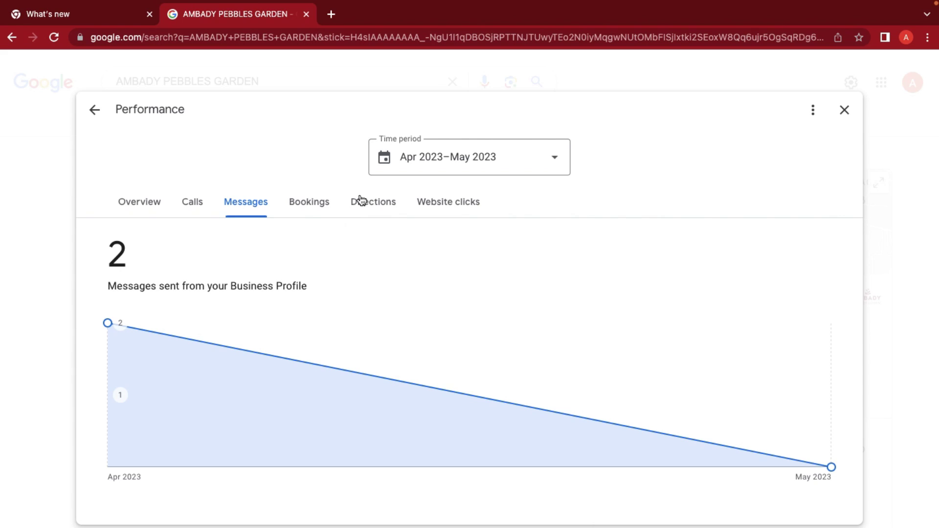
{"action": "left_click", "coordinate": [309, 205]}
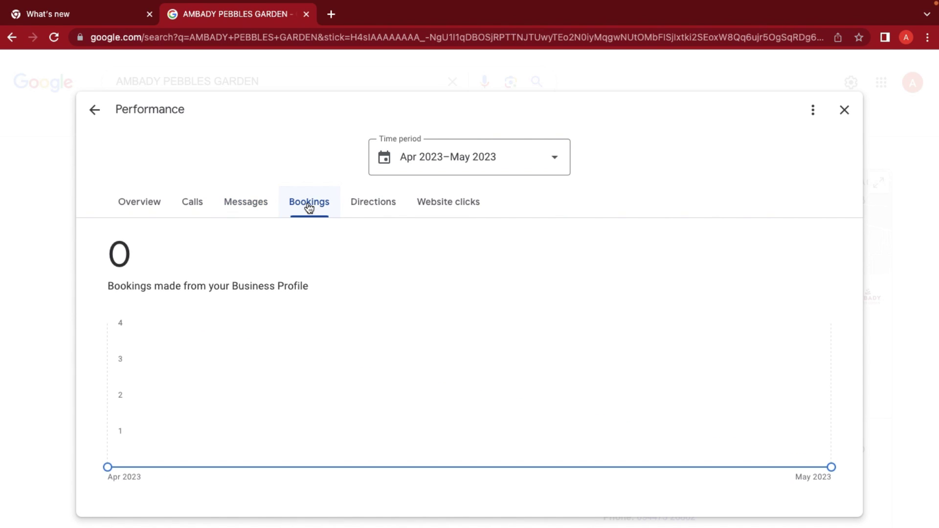
{"action": "left_click", "coordinate": [373, 205]}
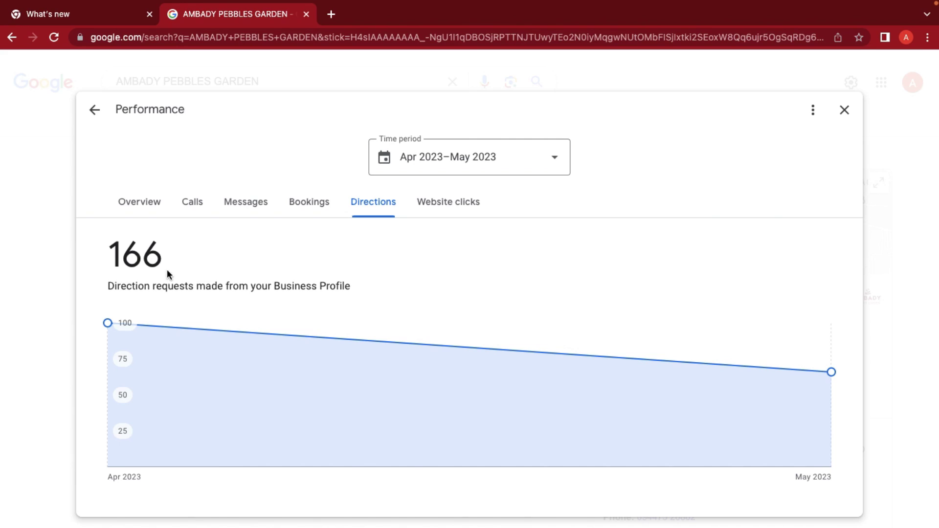
{"action": "left_click", "coordinate": [465, 203]}
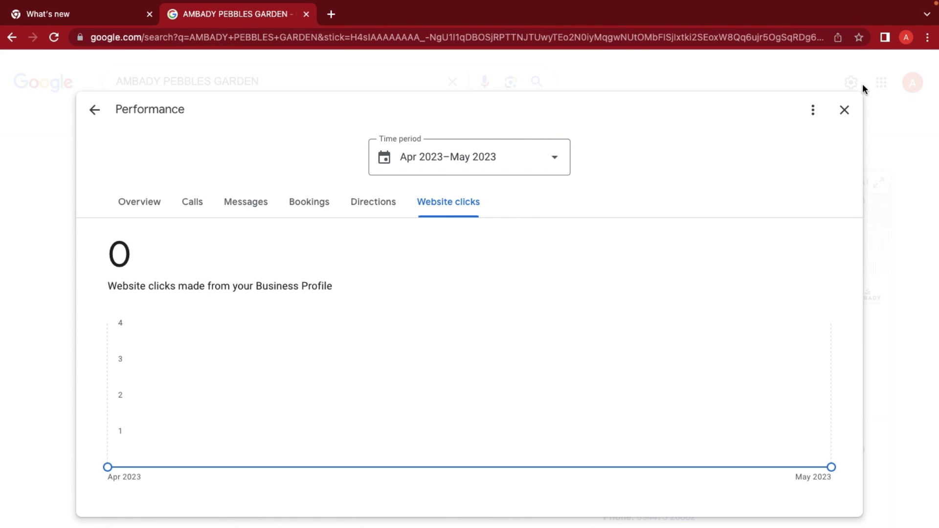
{"action": "left_click", "coordinate": [845, 110]}
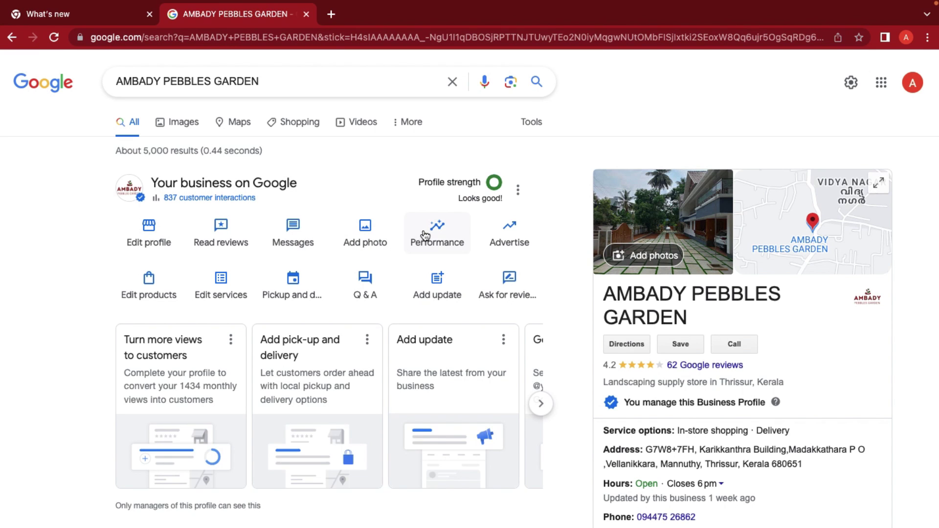
Glance at the Google Ads page, then browse the Products list: Stone paving, Glass Pebbles, Bangalore Stones.
{"action": "left_click", "coordinate": [519, 237]}
{"action": "middle_click", "coordinate": [459, 19]}
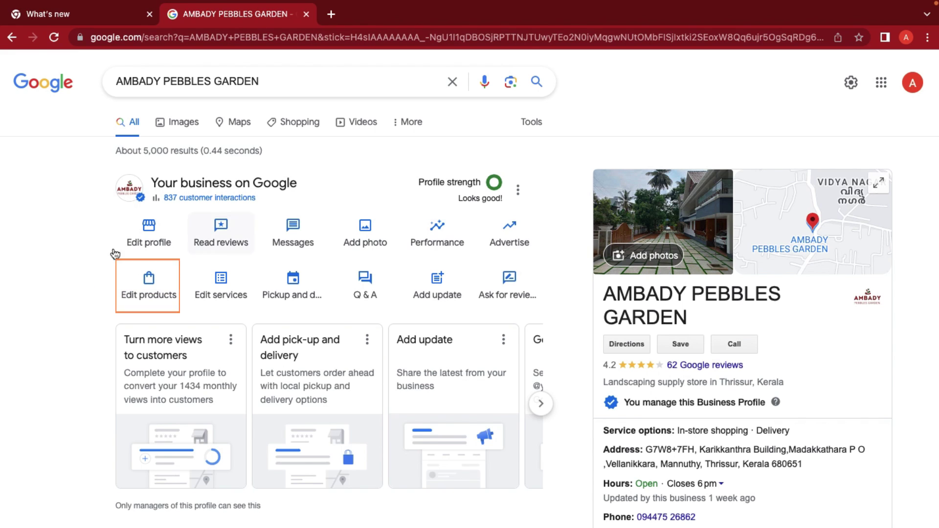
{"action": "left_click", "coordinate": [146, 284]}
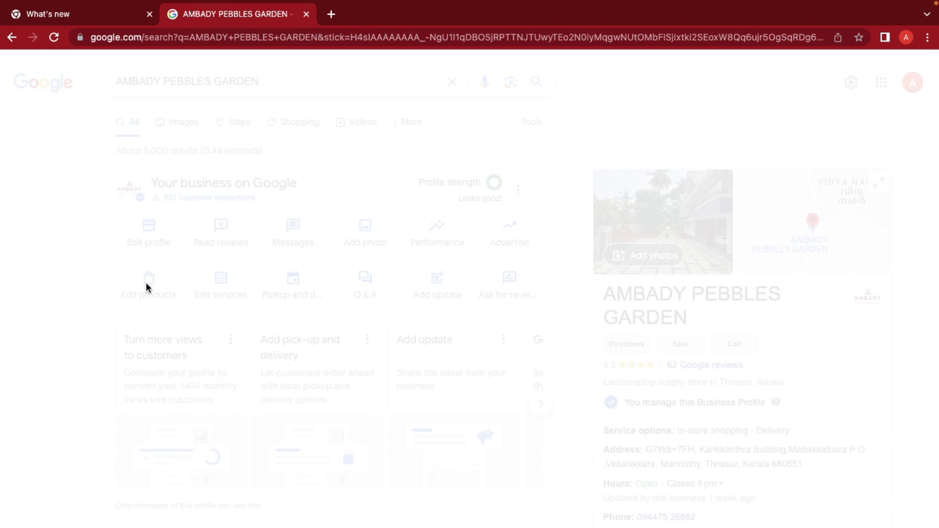
{"action": "scroll", "coordinate": [444, 373], "scroll_direction": "down", "scroll_amount": 3}
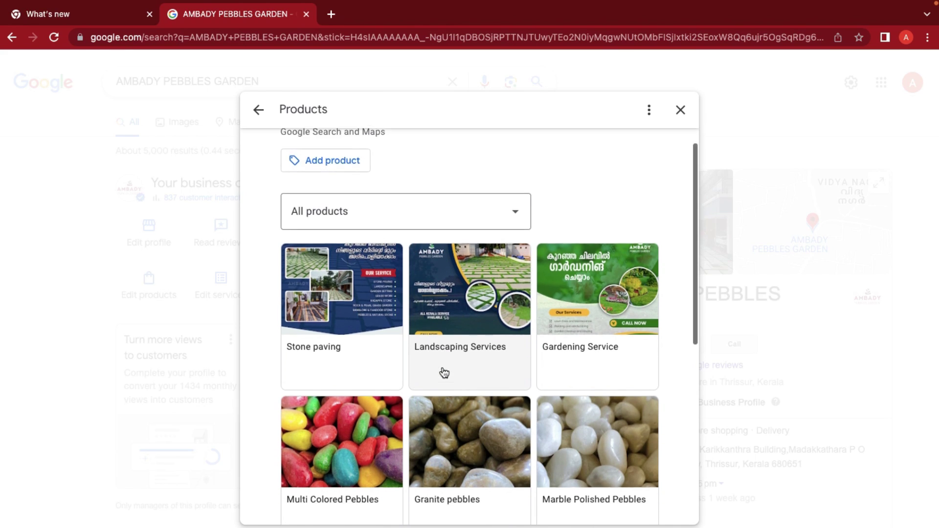
{"action": "scroll", "coordinate": [443, 373], "scroll_direction": "up", "scroll_amount": 1}
{"action": "scroll", "coordinate": [444, 373], "scroll_direction": "up", "scroll_amount": 1}
{"action": "scroll", "coordinate": [443, 373], "scroll_direction": "down", "scroll_amount": 6}
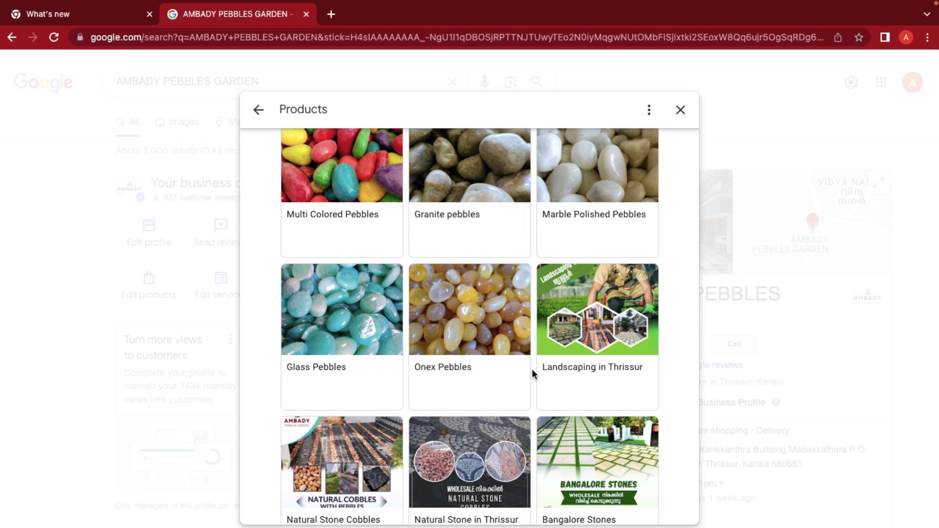
{"action": "scroll", "coordinate": [533, 373], "scroll_direction": "down", "scroll_amount": 1}
{"action": "scroll", "coordinate": [532, 373], "scroll_direction": "up", "scroll_amount": 7}
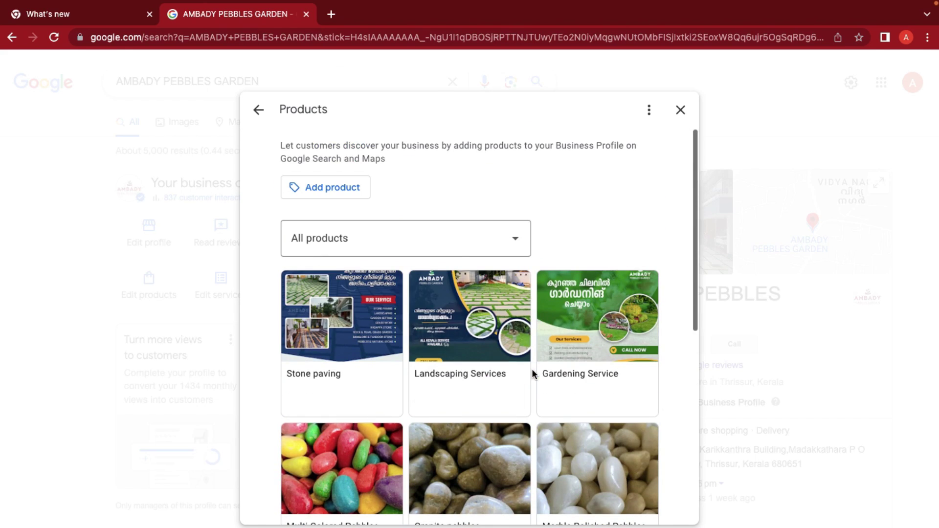
Look through a blank Add product form down to Mark as Special and close it unpublished.
{"action": "left_click", "coordinate": [331, 190]}
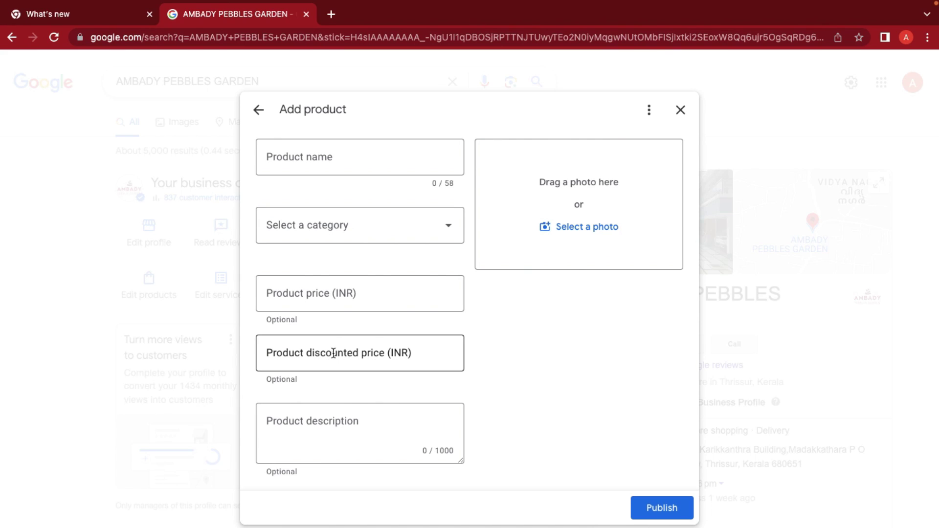
{"action": "scroll", "coordinate": [338, 353], "scroll_direction": "down", "scroll_amount": 3}
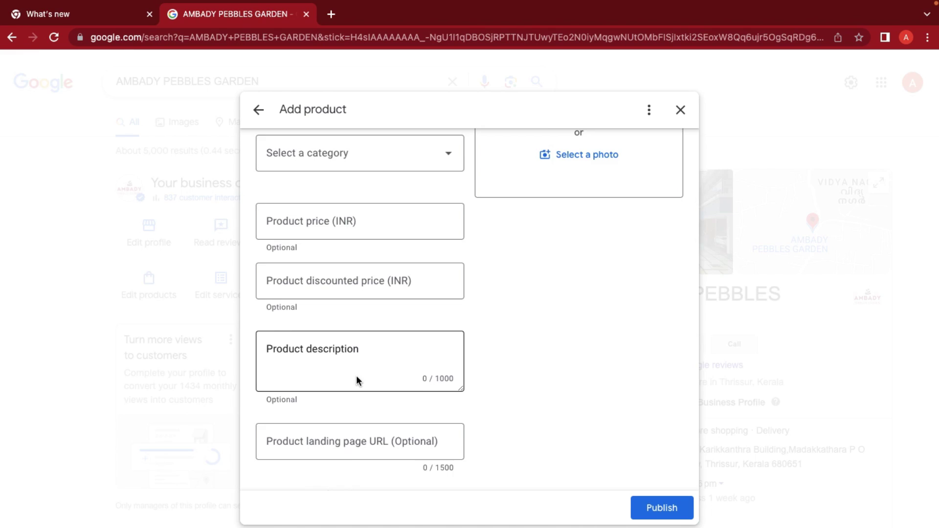
{"action": "scroll", "coordinate": [357, 380], "scroll_direction": "down", "scroll_amount": 2}
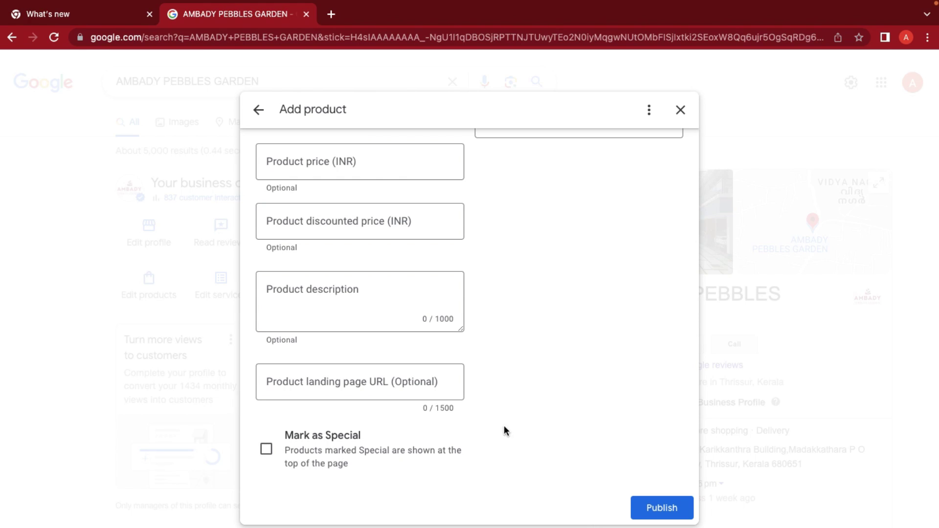
{"action": "left_click", "coordinate": [680, 110]}
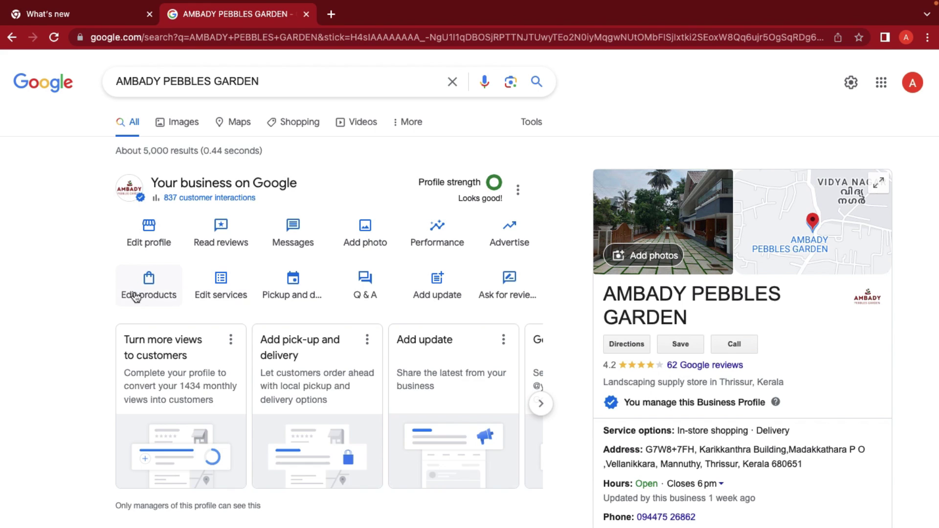
Advance the Products carousel two items, then open the services list for Landscaping Supply Shop.
{"action": "scroll", "coordinate": [747, 459], "scroll_direction": "down", "scroll_amount": 1}
{"action": "scroll", "coordinate": [748, 460], "scroll_direction": "down", "scroll_amount": 7}
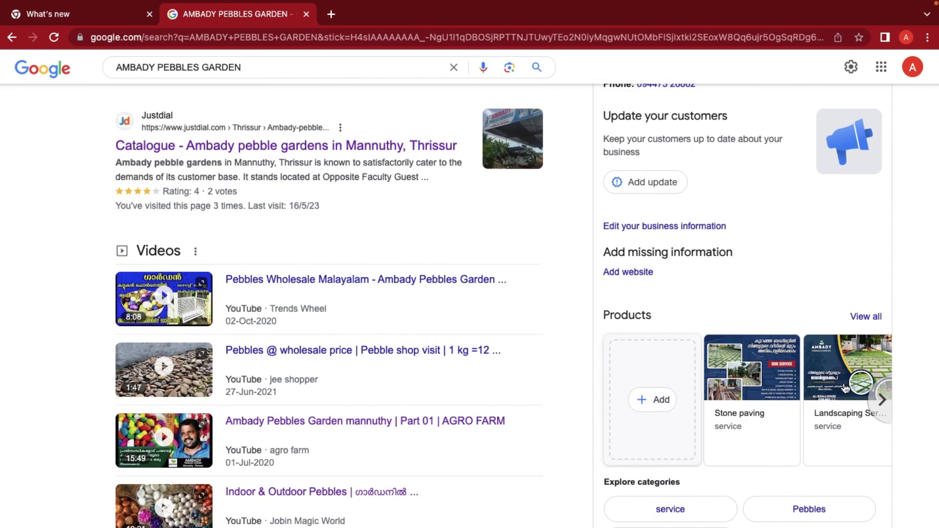
{"action": "left_click", "coordinate": [881, 399]}
{"action": "left_click", "coordinate": [879, 400]}
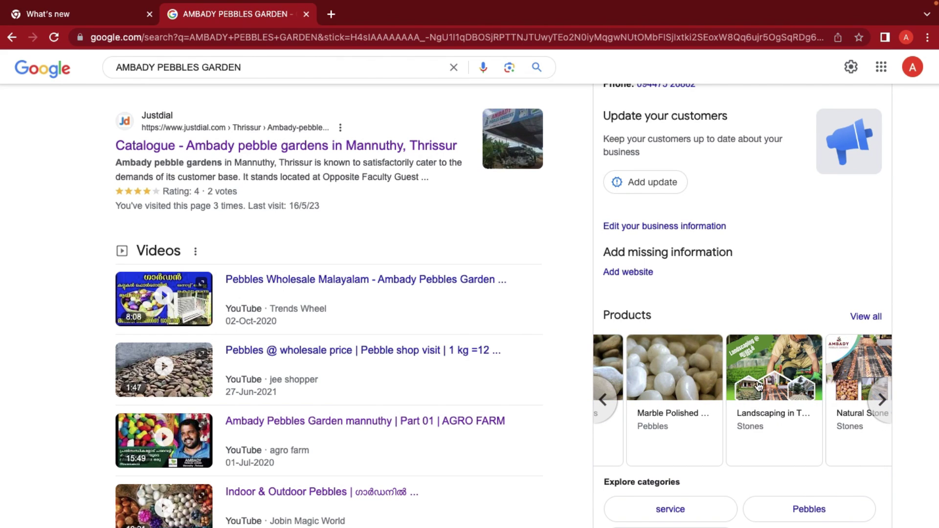
{"action": "scroll", "coordinate": [749, 392], "scroll_direction": "up", "scroll_amount": 7}
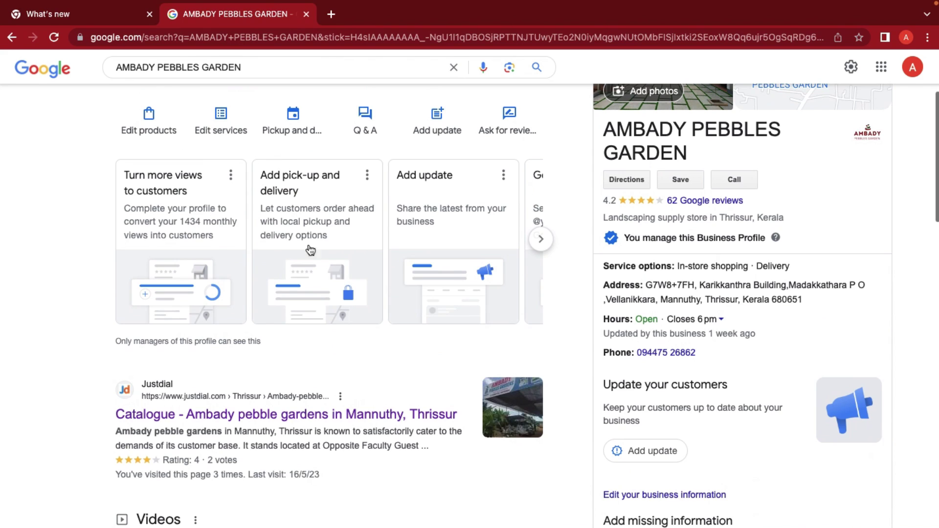
{"action": "left_click", "coordinate": [221, 186]}
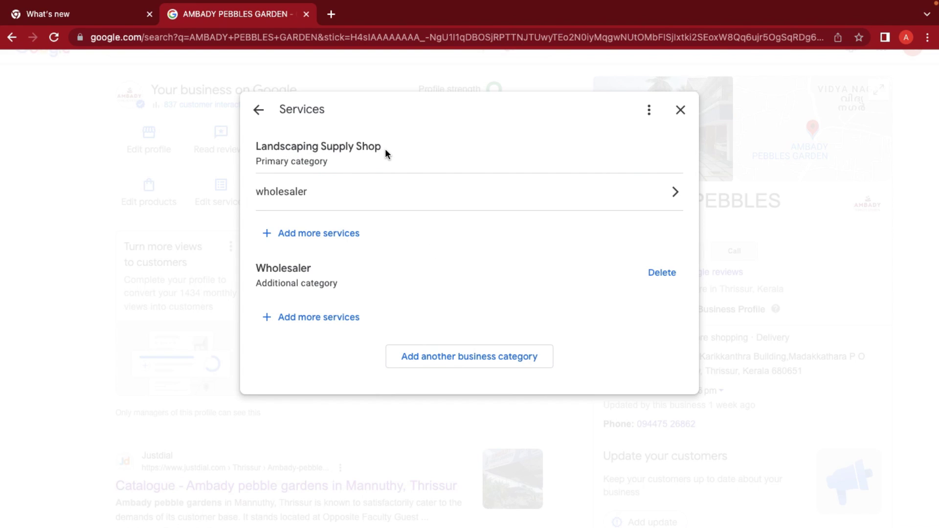
View the wholesaler service's details unchanged, close the Services dialog, and scroll the results page.
{"action": "left_click", "coordinate": [633, 188]}
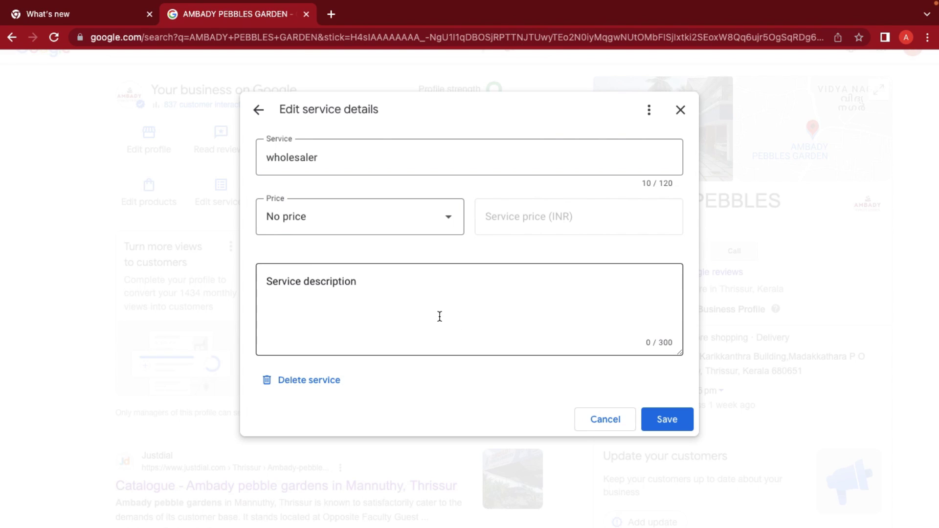
{"action": "left_click", "coordinate": [258, 109]}
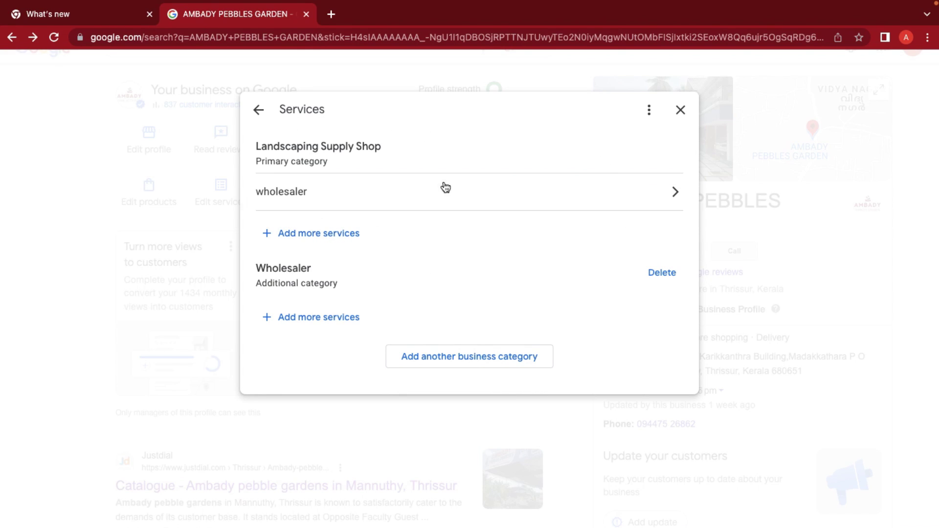
{"action": "left_click", "coordinate": [681, 109]}
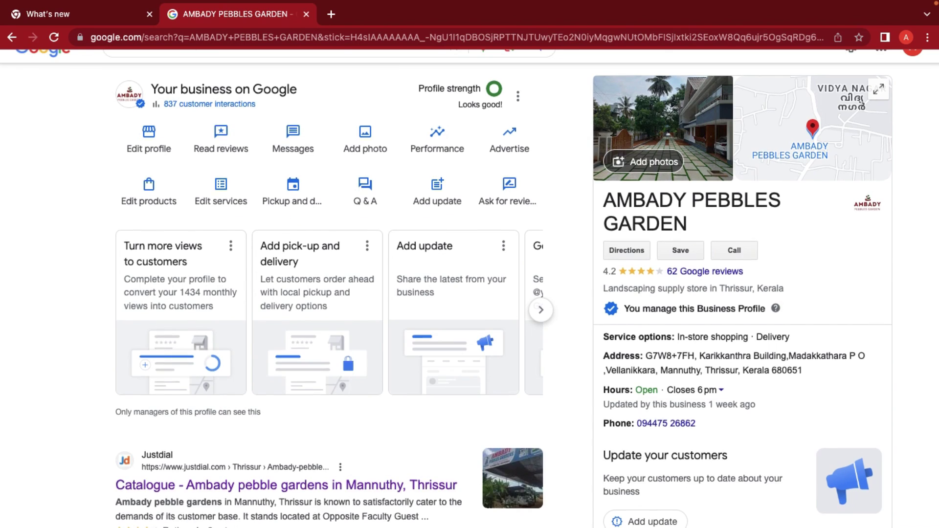
{"action": "scroll", "coordinate": [621, 376], "scroll_direction": "down", "scroll_amount": 10}
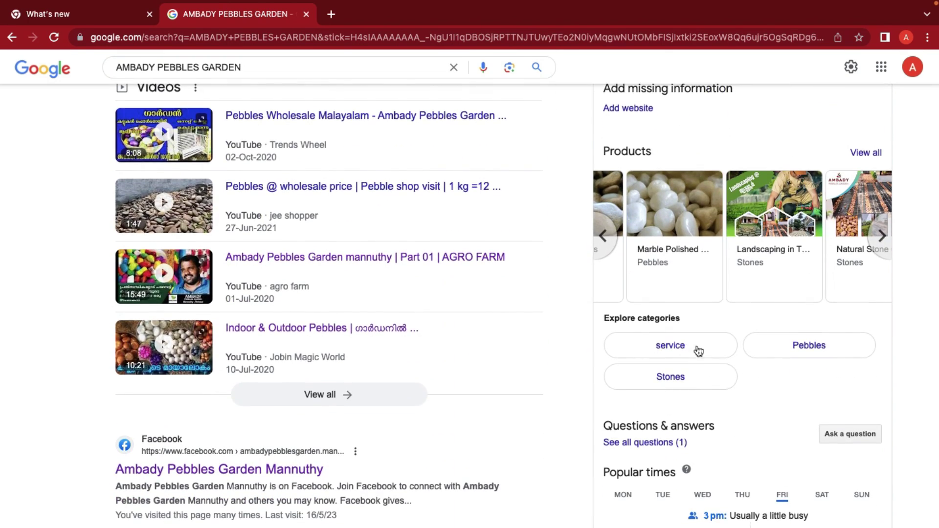
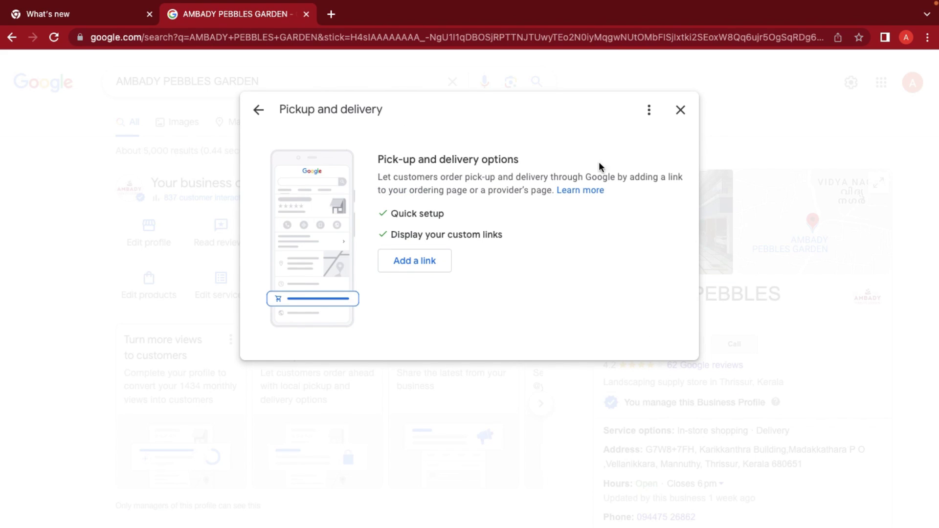
Dismiss the Pickup and delivery options and briefly view the business's Q&A panel.
{"action": "left_click", "coordinate": [680, 110]}
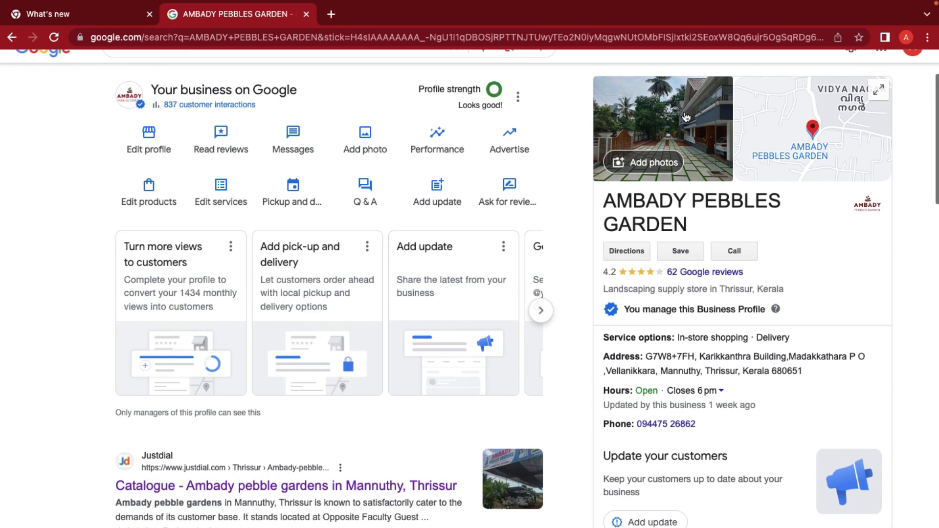
{"action": "left_click", "coordinate": [364, 195]}
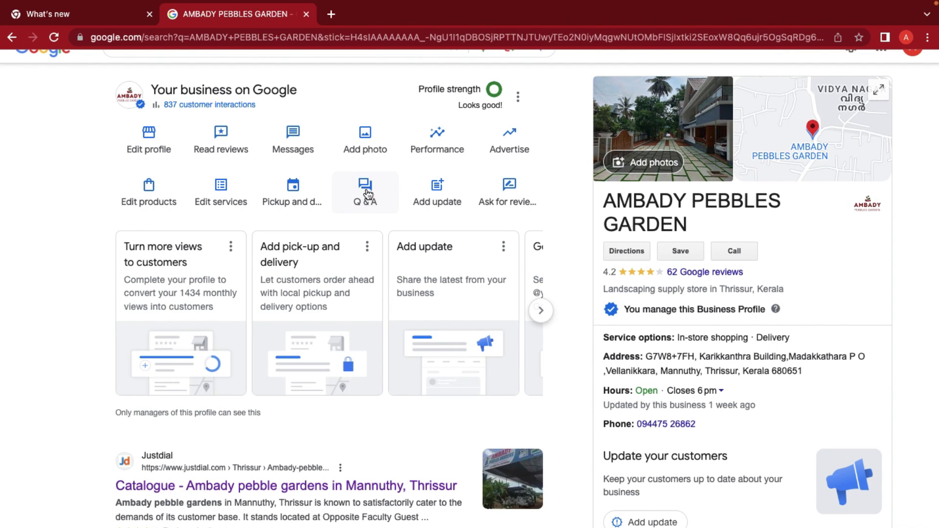
{"action": "left_click", "coordinate": [370, 196]}
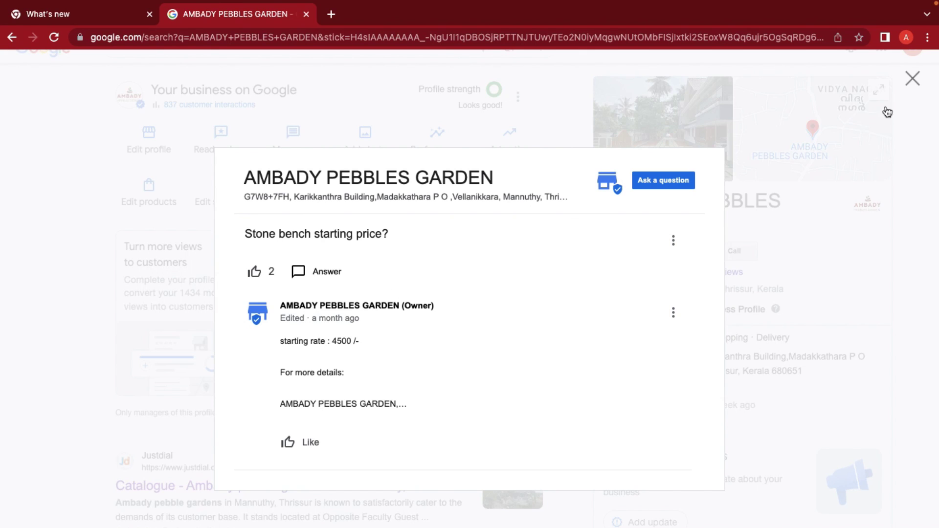
{"action": "left_click", "coordinate": [912, 78]}
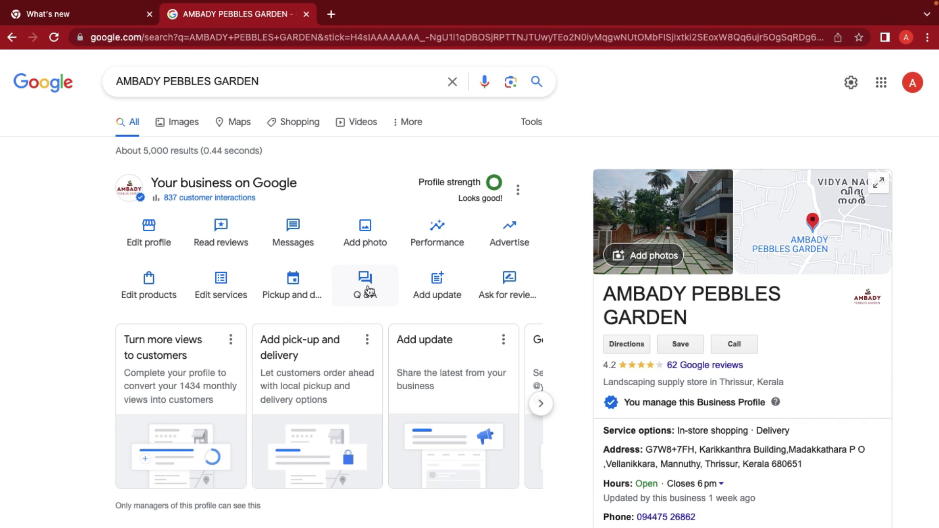
Read all customer questions, including the stone bench starting price, then bring up the Add update choices.
{"action": "scroll", "coordinate": [851, 489], "scroll_direction": "down", "scroll_amount": 10}
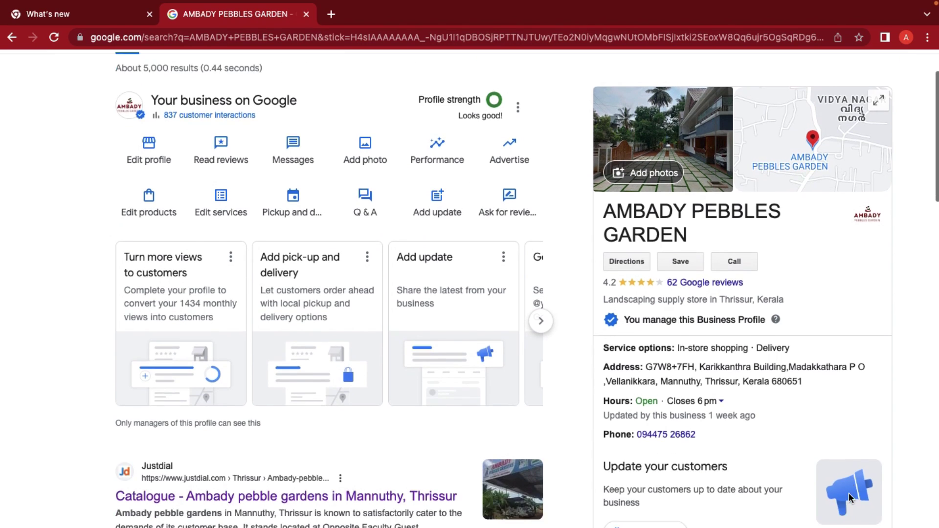
{"action": "scroll", "coordinate": [851, 496], "scroll_direction": "down", "scroll_amount": 4}
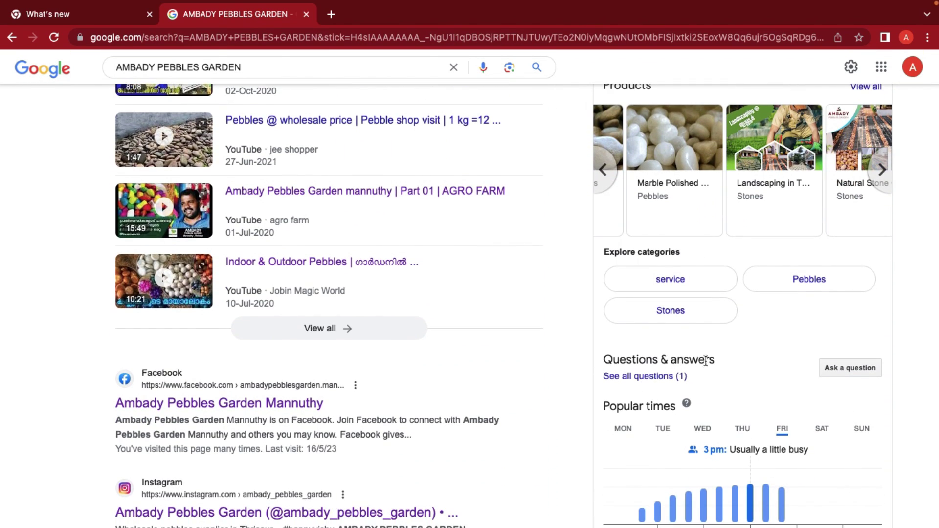
{"action": "left_click", "coordinate": [661, 376]}
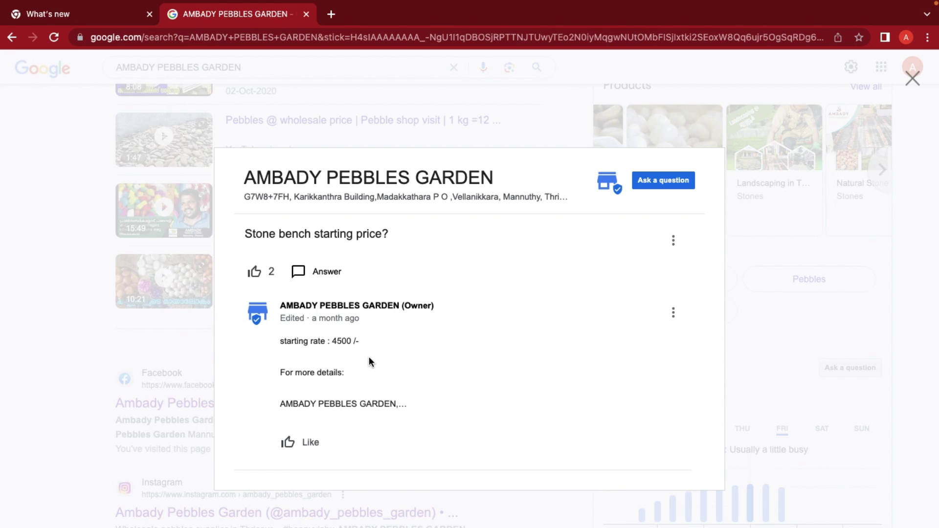
{"action": "left_click", "coordinate": [913, 80]}
{"action": "left_click", "coordinate": [437, 291]}
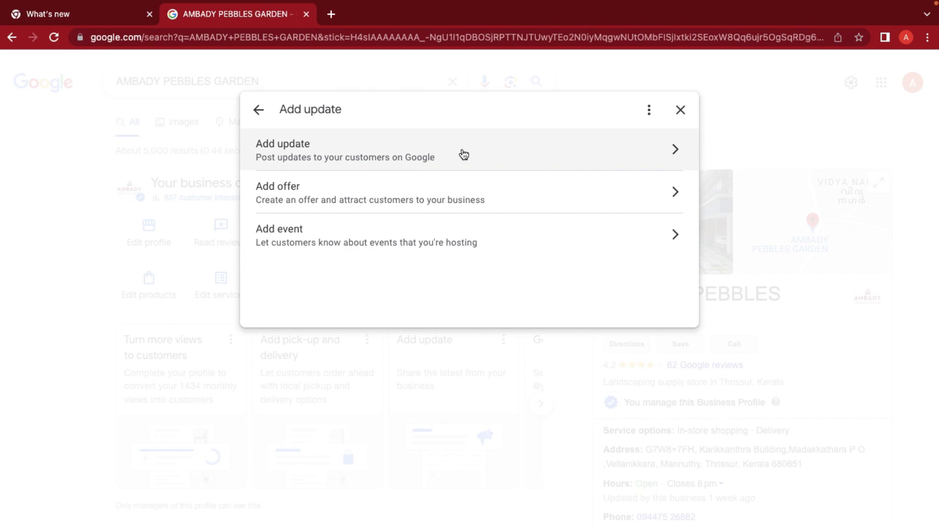
Inspect the update post form, leaving the Add a button option at None, and close it unposted.
{"action": "left_click", "coordinate": [463, 154]}
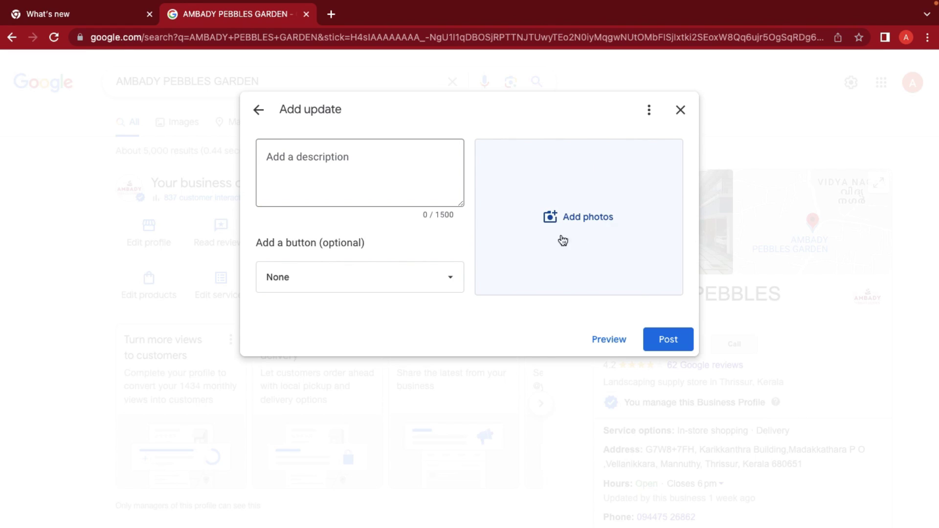
{"action": "left_click", "coordinate": [388, 281]}
{"action": "left_click", "coordinate": [372, 238]}
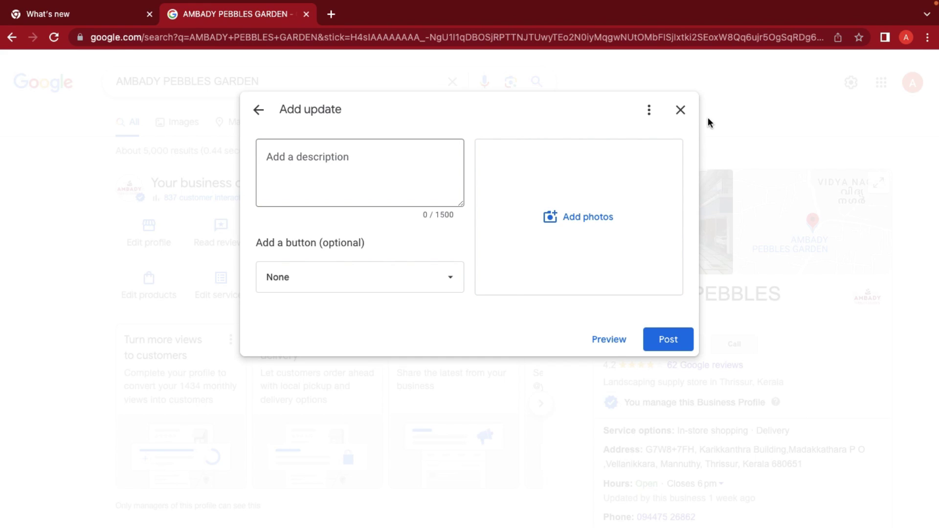
{"action": "left_click", "coordinate": [682, 111]}
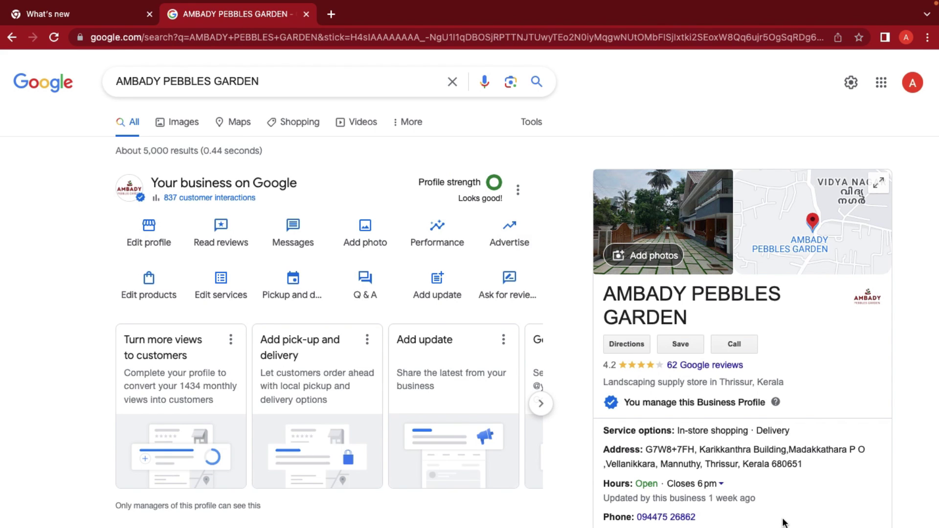
{"action": "scroll", "coordinate": [783, 522], "scroll_direction": "down", "scroll_amount": 9}
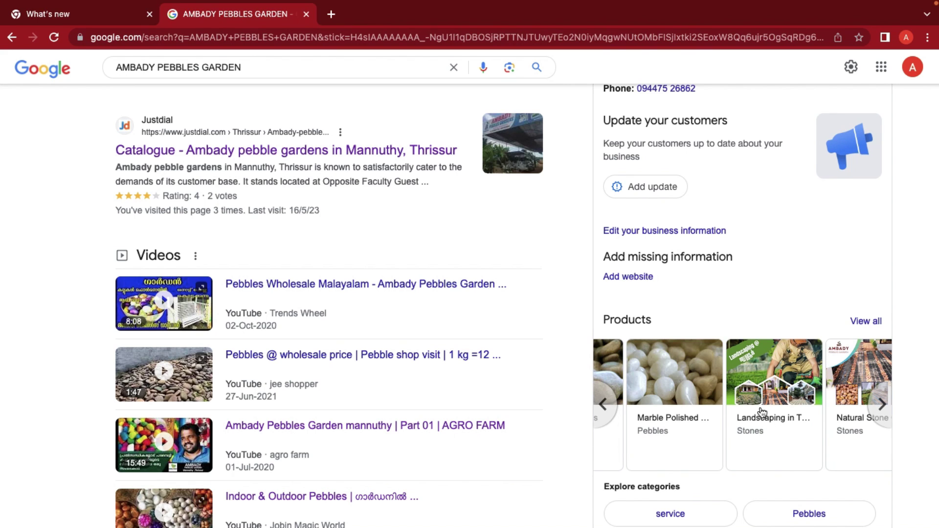
{"action": "scroll", "coordinate": [776, 321], "scroll_direction": "up", "scroll_amount": 1}
{"action": "scroll", "coordinate": [686, 247], "scroll_direction": "up", "scroll_amount": 4}
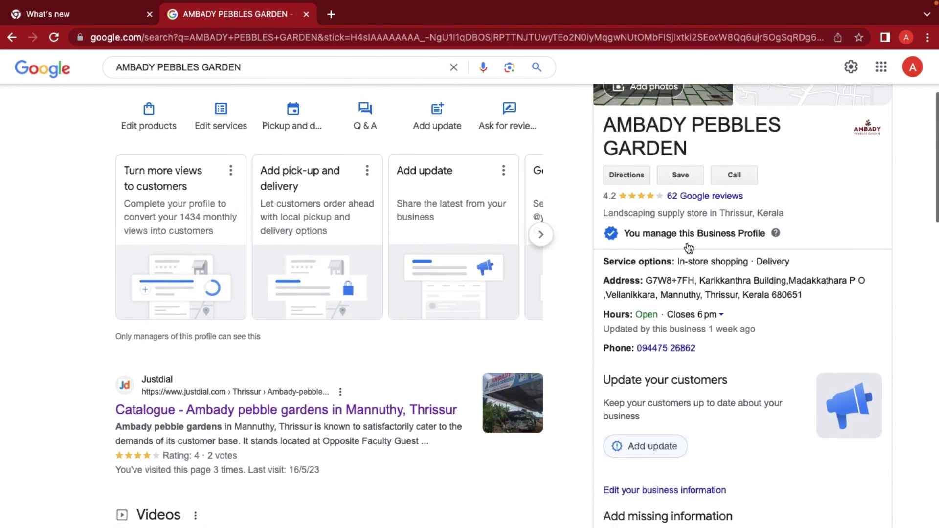
{"action": "scroll", "coordinate": [689, 248], "scroll_direction": "up", "scroll_amount": 1}
{"action": "left_click", "coordinate": [435, 162]}
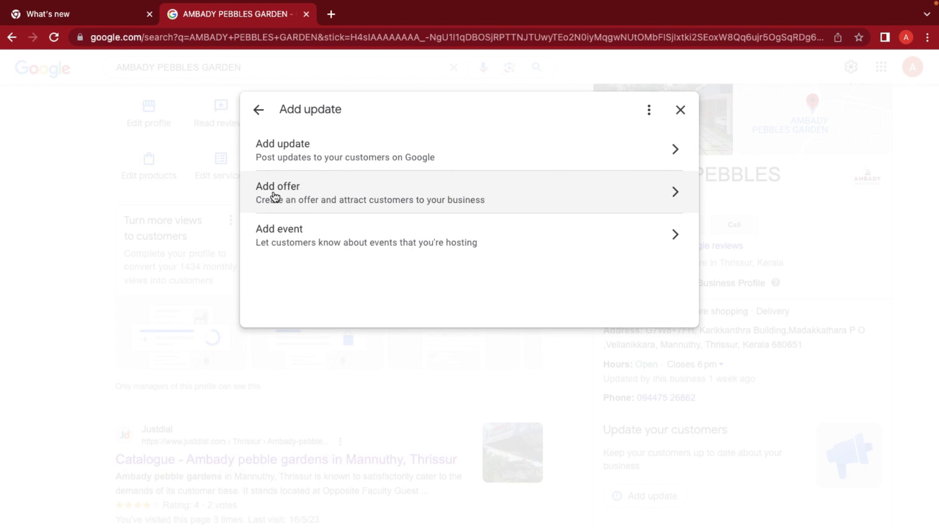
{"action": "left_click", "coordinate": [330, 199]}
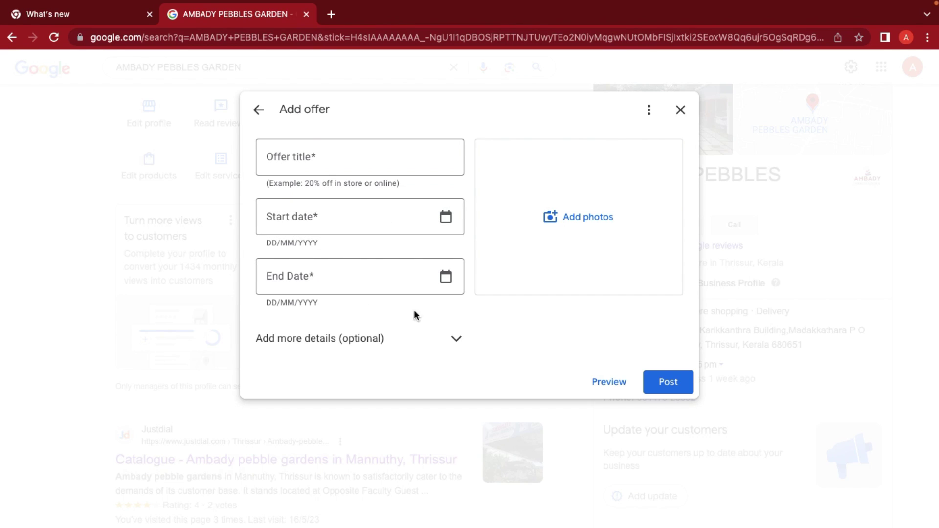
{"action": "left_click", "coordinate": [438, 337]}
{"action": "scroll", "coordinate": [396, 409], "scroll_direction": "down", "scroll_amount": 2}
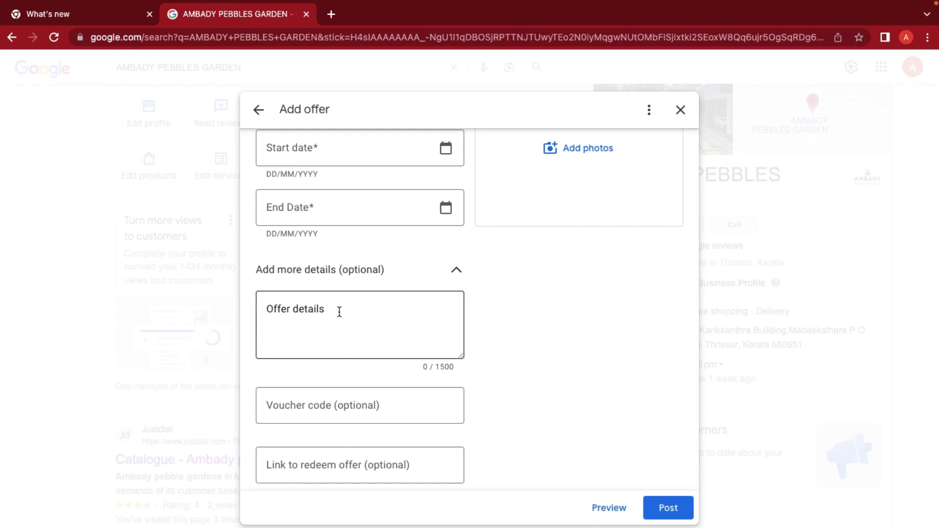
{"action": "scroll", "coordinate": [344, 358], "scroll_direction": "down", "scroll_amount": 2}
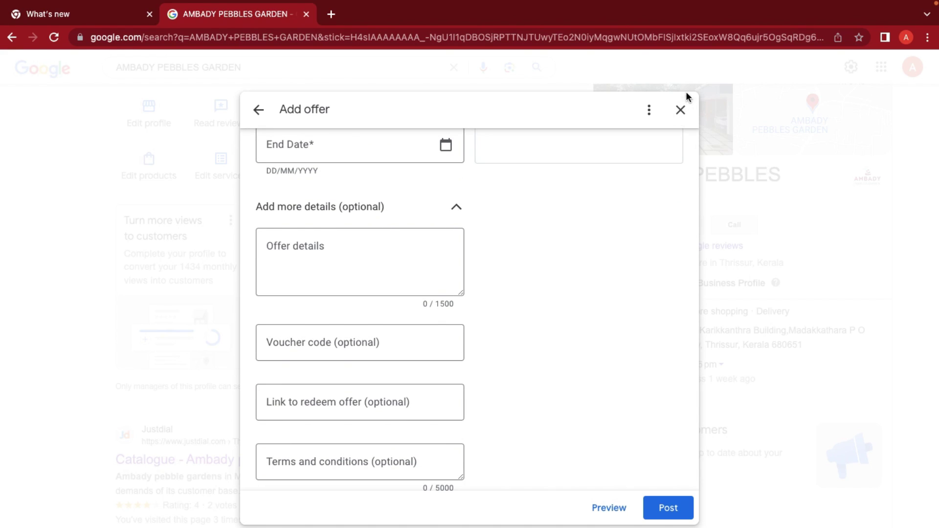
{"action": "left_click", "coordinate": [680, 110]}
{"action": "left_click", "coordinate": [575, 353]}
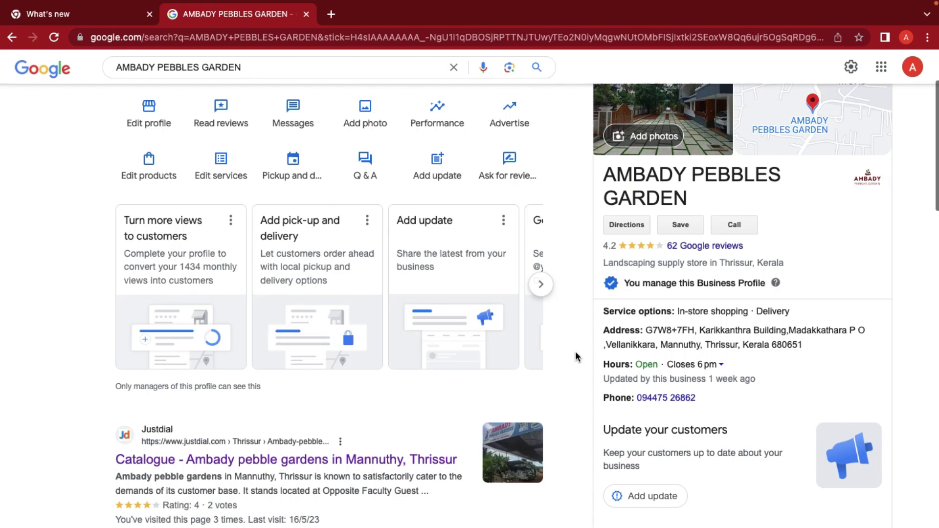
Copy the review link from the Get more reviews dialog and close it.
{"action": "left_click", "coordinate": [509, 161]}
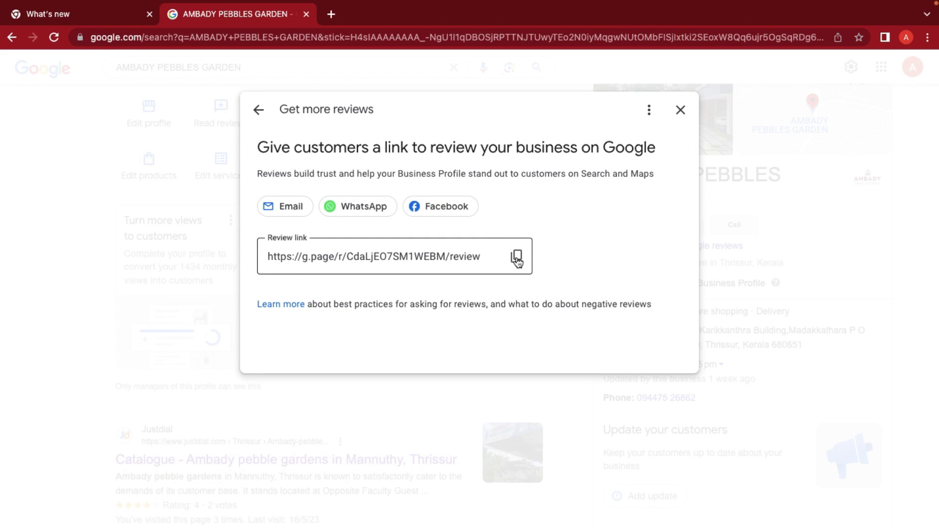
{"action": "left_click", "coordinate": [517, 260]}
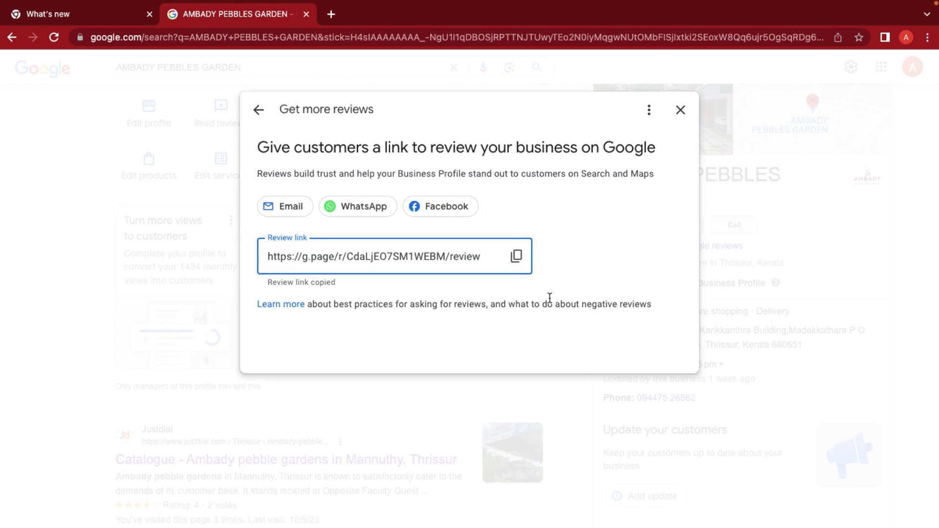
{"action": "left_click", "coordinate": [679, 109]}
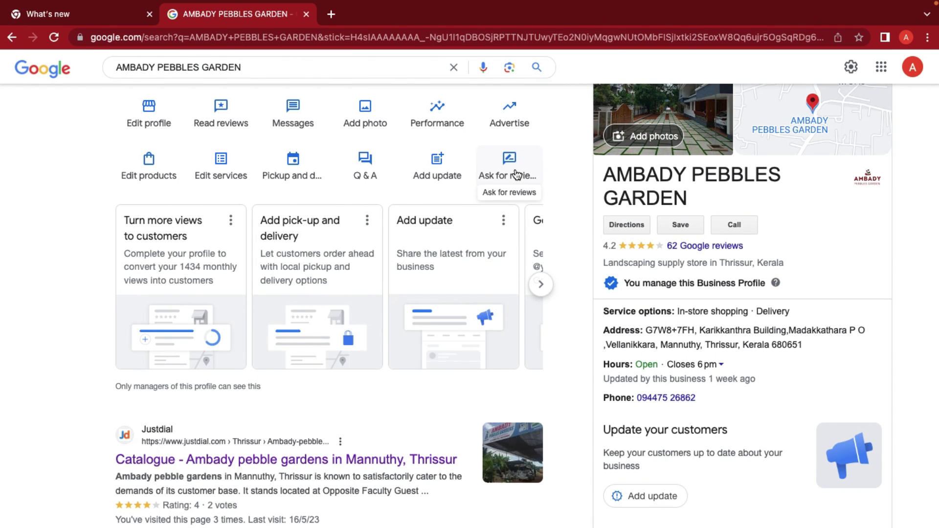
{"action": "scroll", "coordinate": [515, 174], "scroll_direction": "up", "scroll_amount": 2}
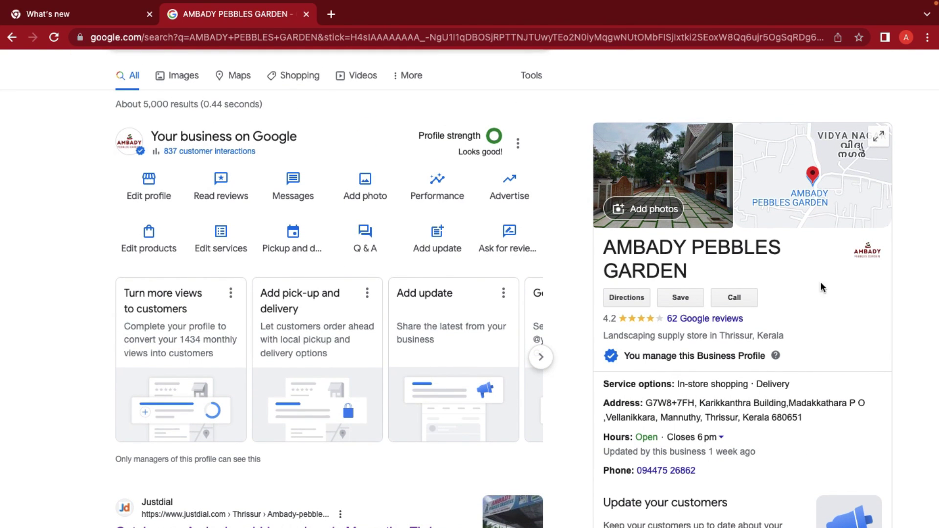
{"action": "scroll", "coordinate": [789, 378], "scroll_direction": "down", "scroll_amount": 1}
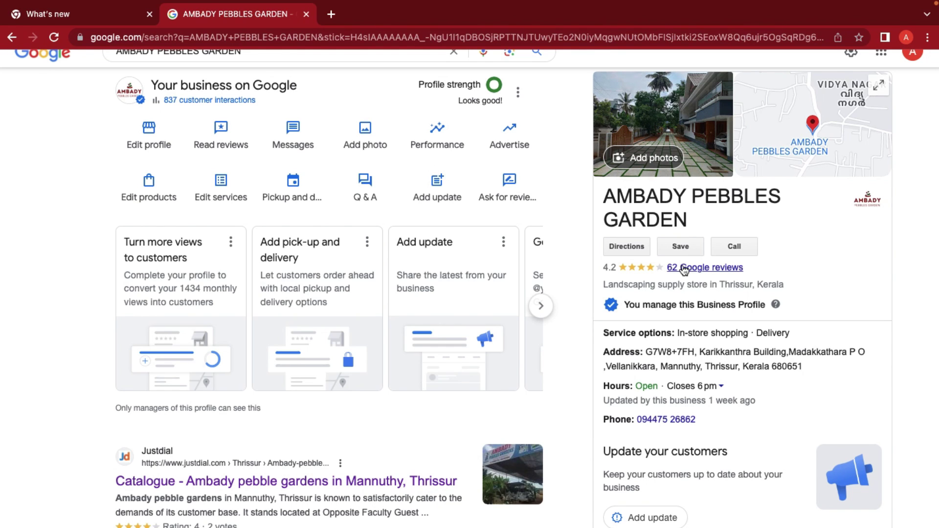
{"action": "scroll", "coordinate": [761, 352], "scroll_direction": "down", "scroll_amount": 4}
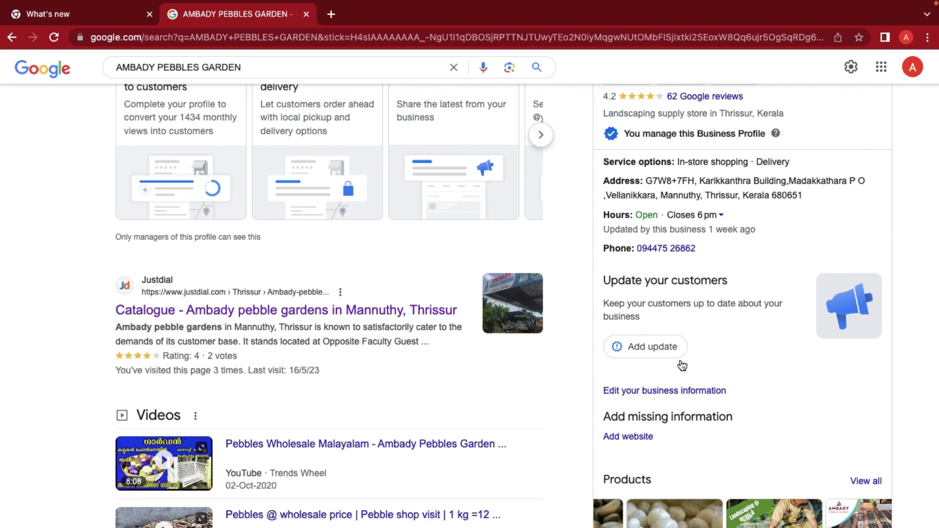
{"action": "scroll", "coordinate": [681, 366], "scroll_direction": "down", "scroll_amount": 5}
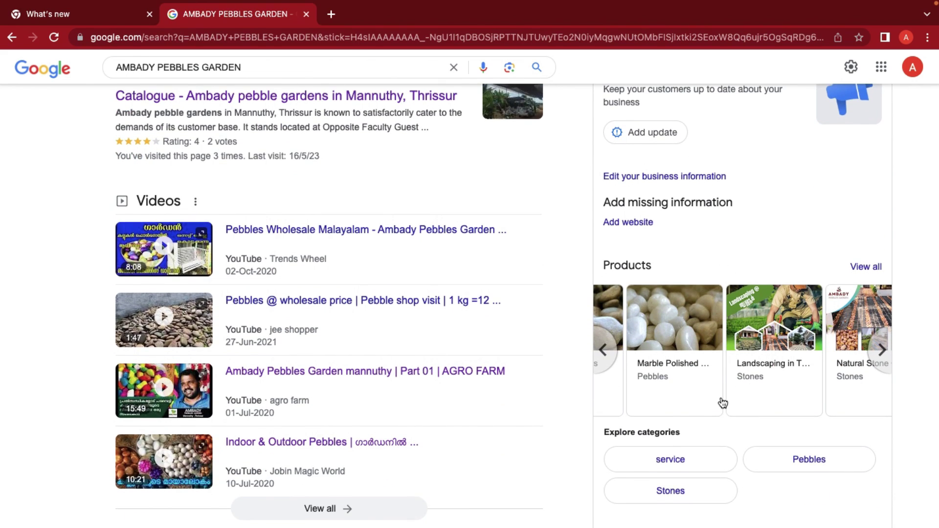
{"action": "scroll", "coordinate": [723, 403], "scroll_direction": "down", "scroll_amount": 4}
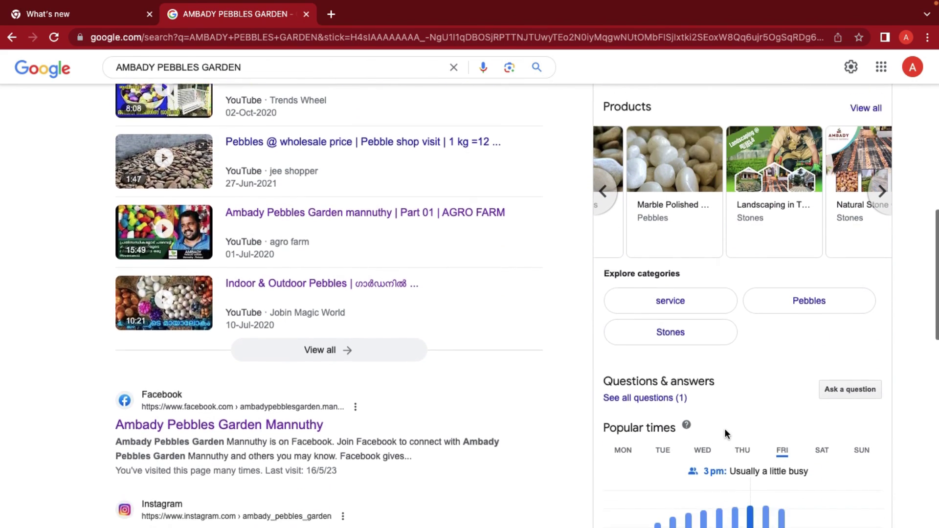
{"action": "scroll", "coordinate": [724, 428], "scroll_direction": "down", "scroll_amount": 1}
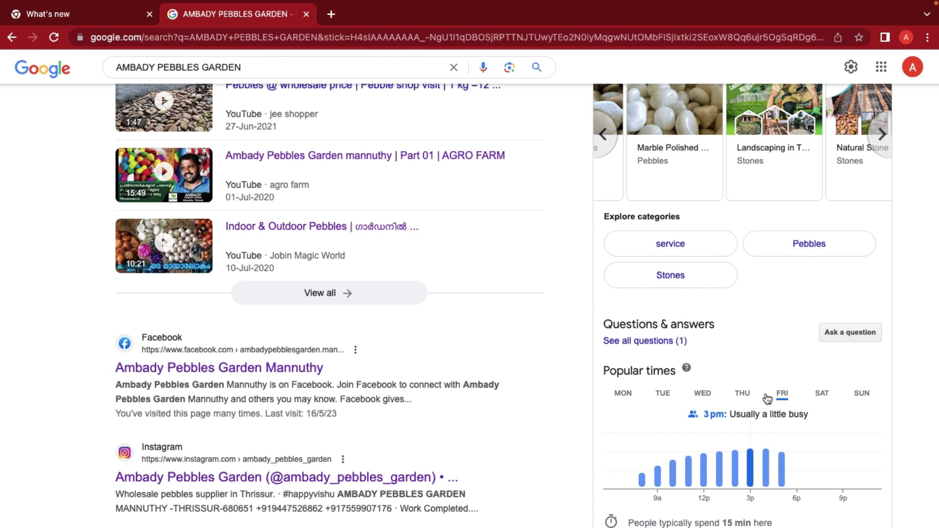
{"action": "scroll", "coordinate": [706, 434], "scroll_direction": "down", "scroll_amount": 2}
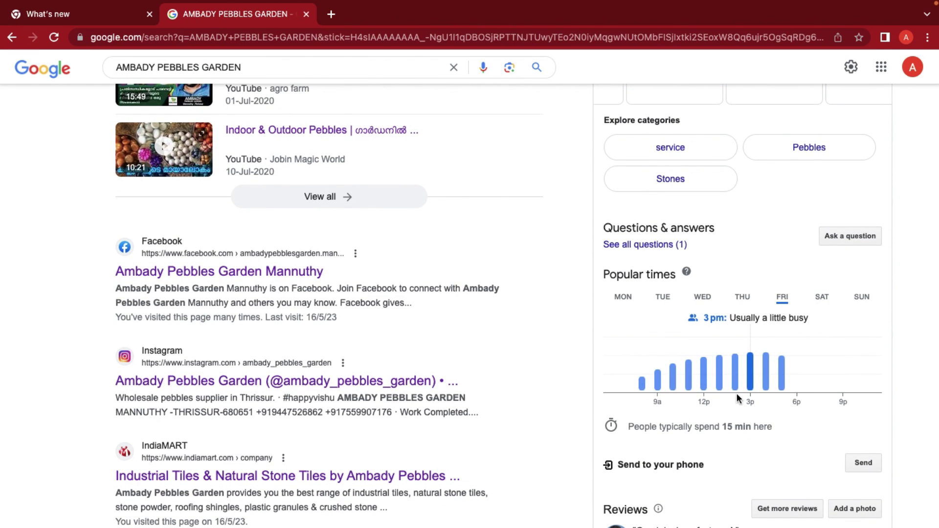
{"action": "scroll", "coordinate": [737, 396], "scroll_direction": "down", "scroll_amount": 4}
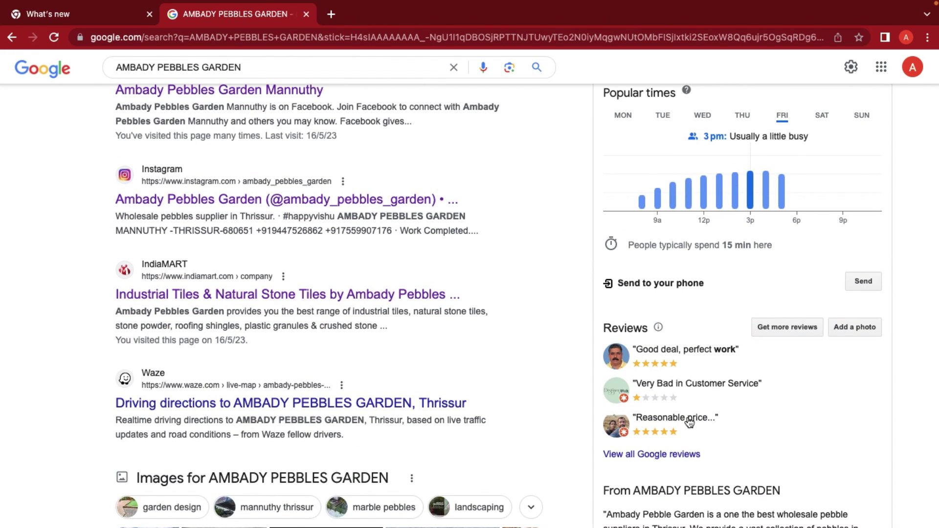
{"action": "scroll", "coordinate": [689, 421], "scroll_direction": "down", "scroll_amount": 3}
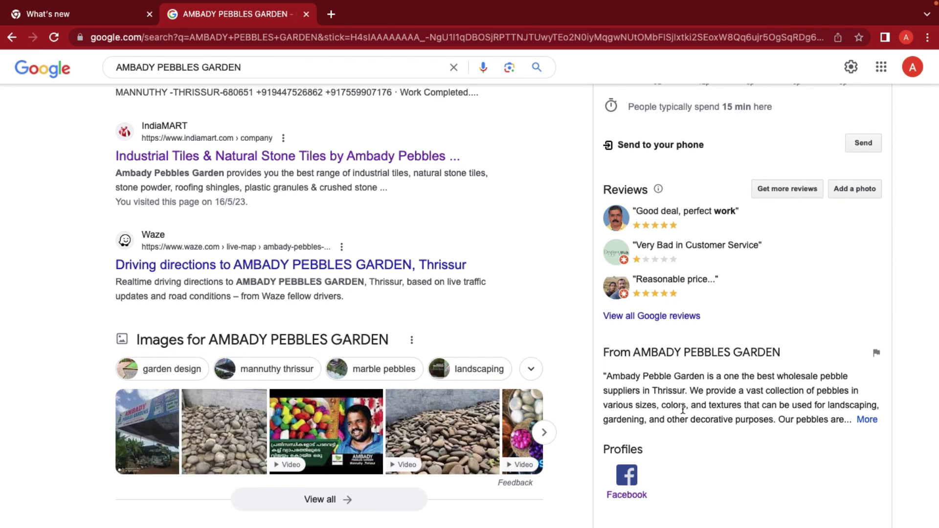
{"action": "scroll", "coordinate": [685, 494], "scroll_direction": "down", "scroll_amount": 1}
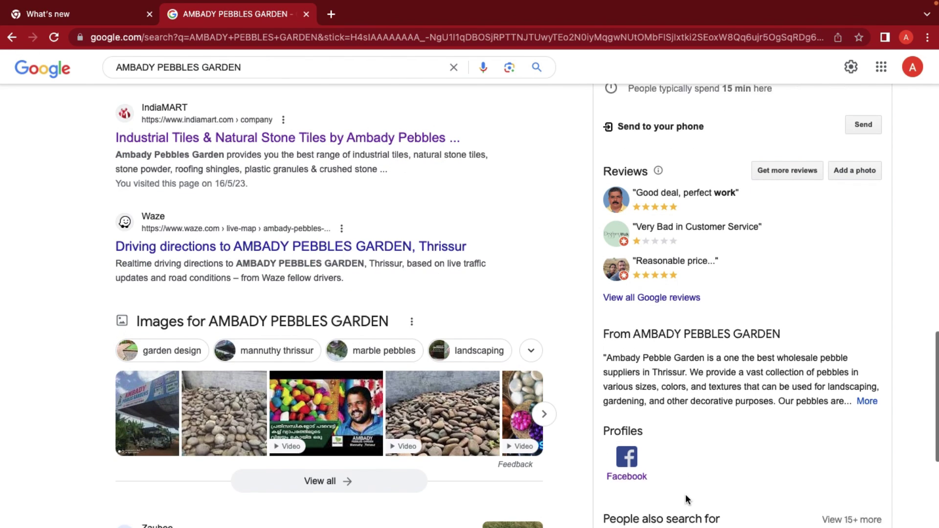
{"action": "scroll", "coordinate": [646, 443], "scroll_direction": "up", "scroll_amount": 15}
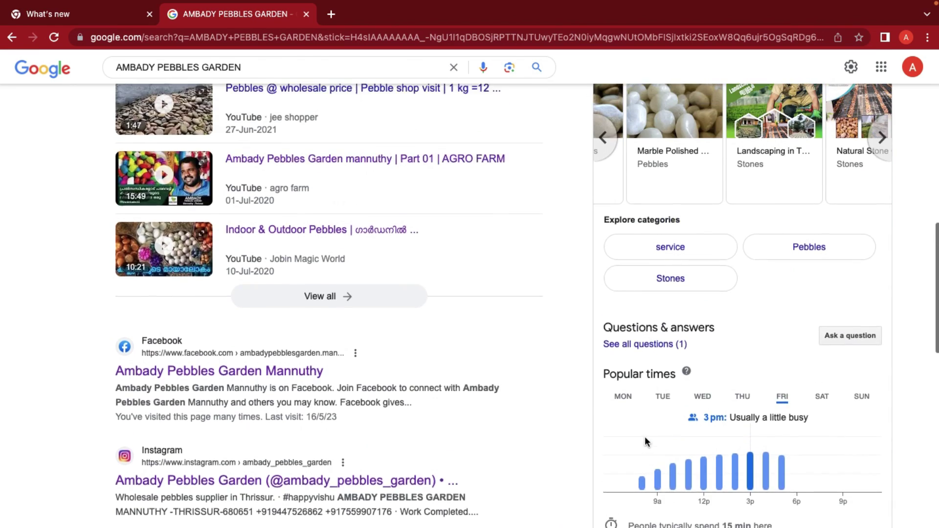
{"action": "scroll", "coordinate": [645, 443], "scroll_direction": "up", "scroll_amount": 1}
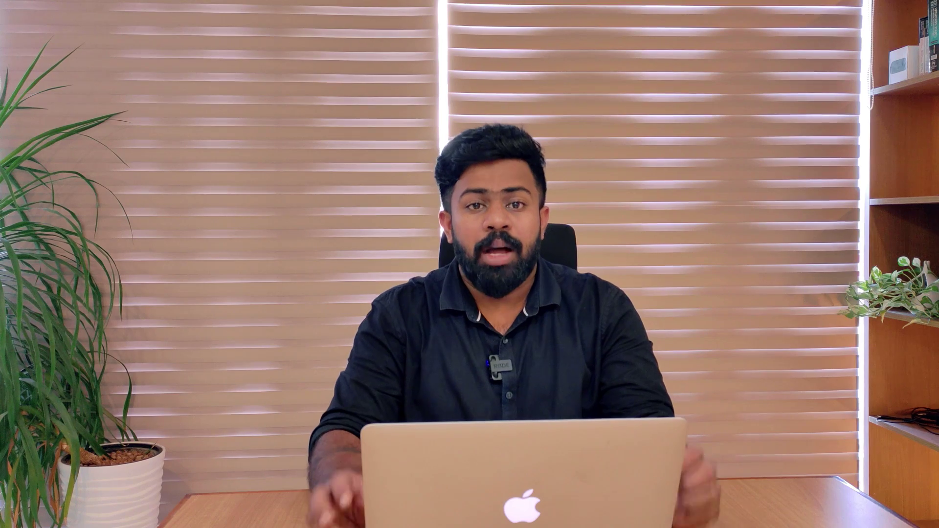